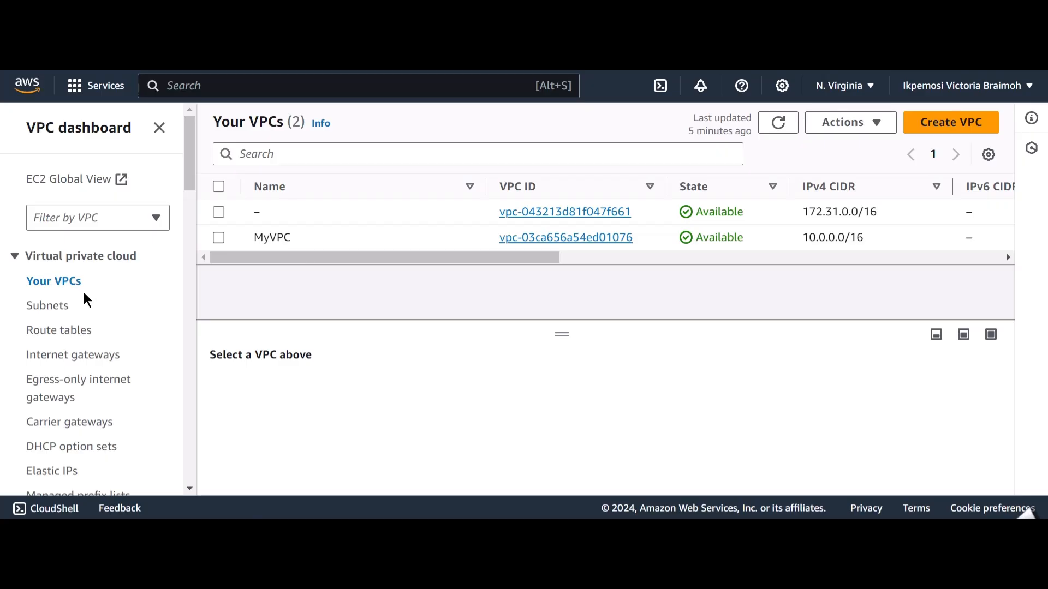
# Review the existing subnets, route tables and internet gateways of the VPC setup, and return to the VPC list
pyautogui.click(62, 309)
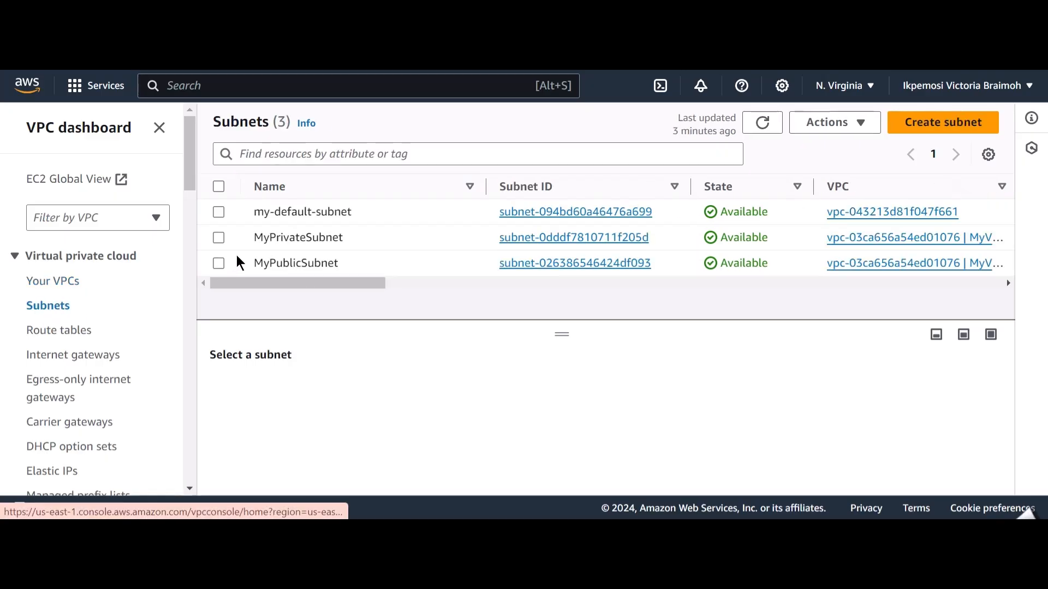
pyautogui.click(72, 331)
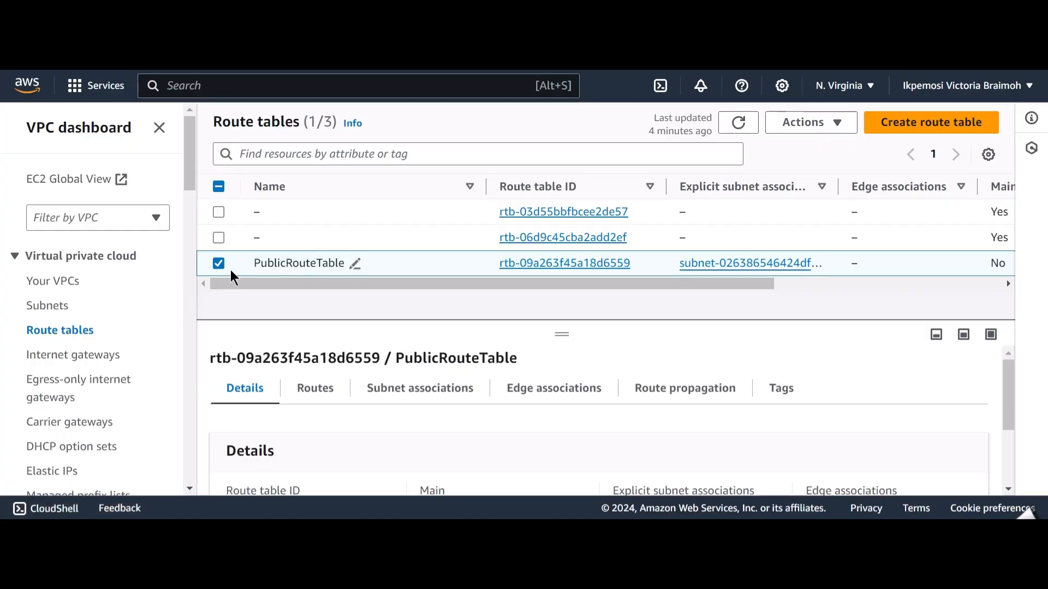
pyautogui.click(72, 355)
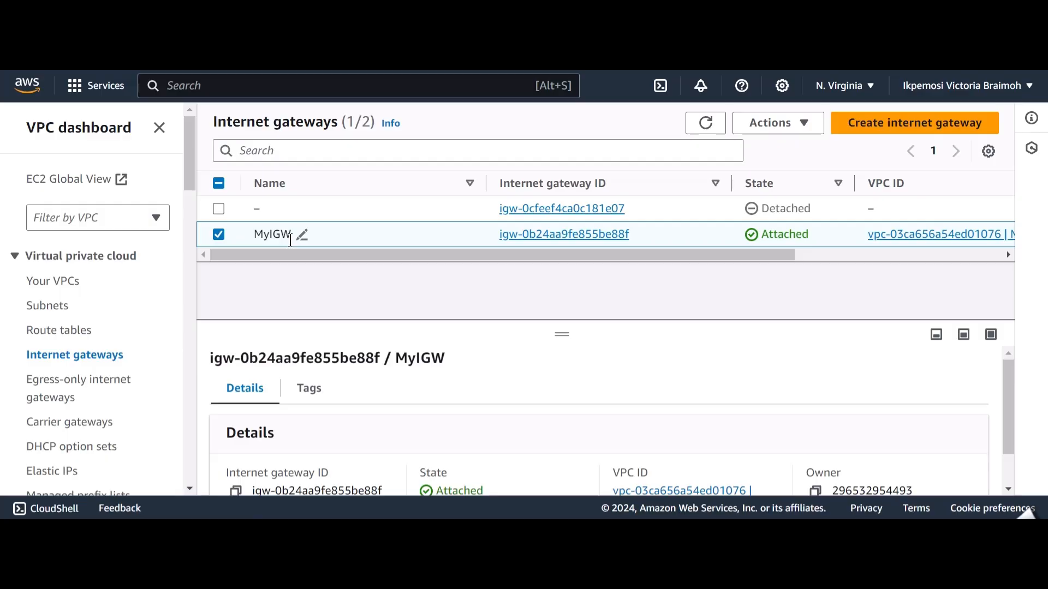
pyautogui.click(70, 281)
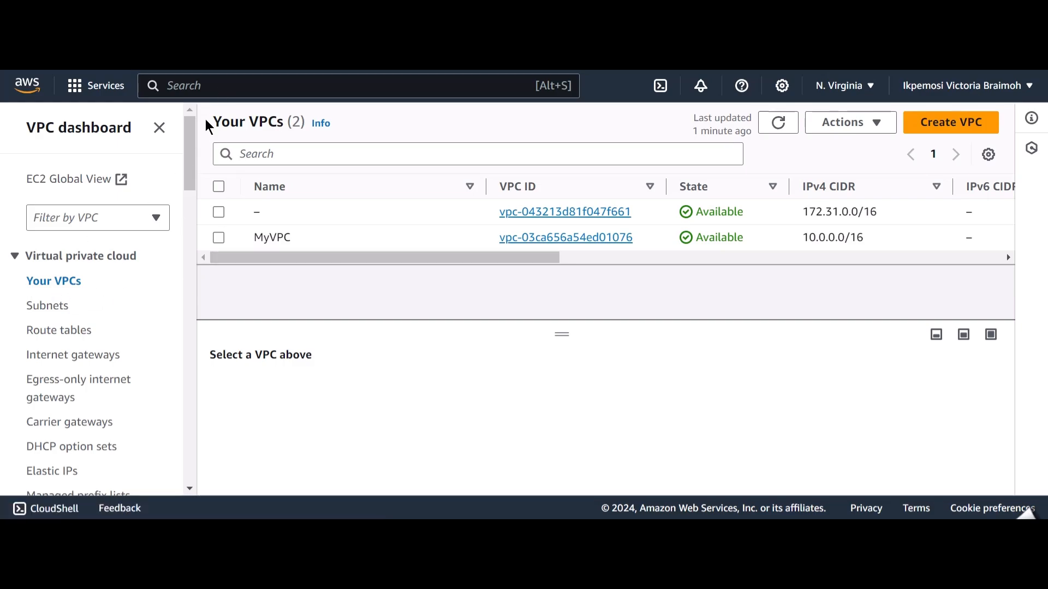
# Check which subnets are associated with PublicRouteTable, leaving the associations unedited, and return to the route tables
pyautogui.click(76, 333)
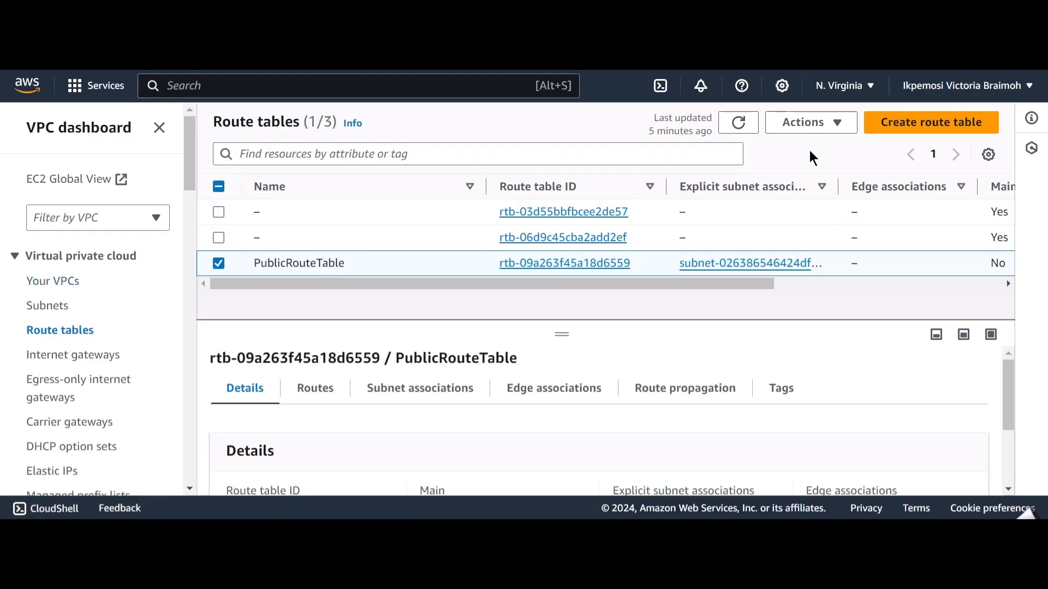
pyautogui.click(821, 127)
pyautogui.click(817, 196)
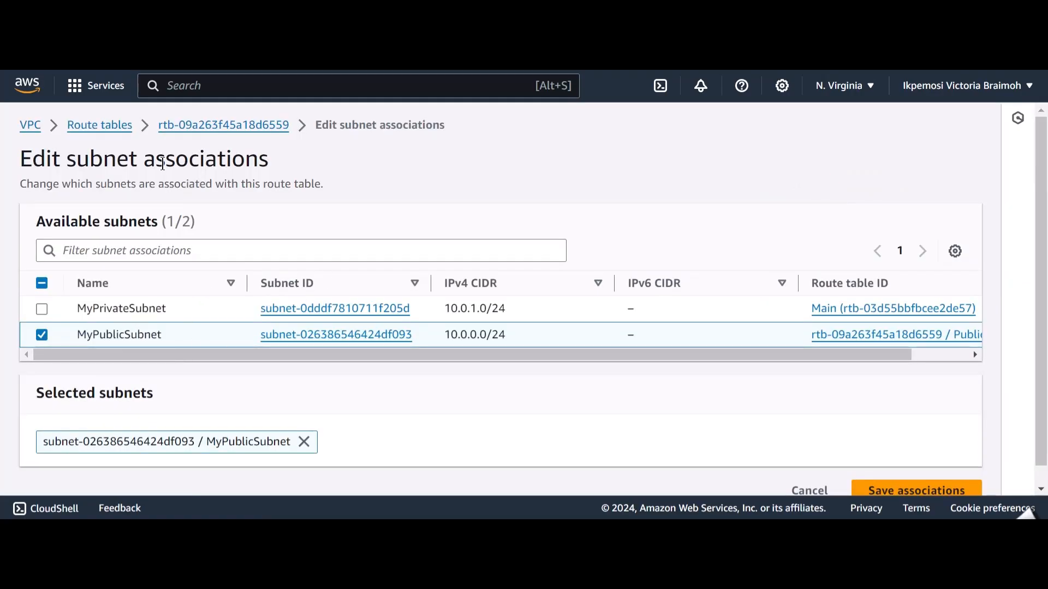
pyautogui.click(109, 130)
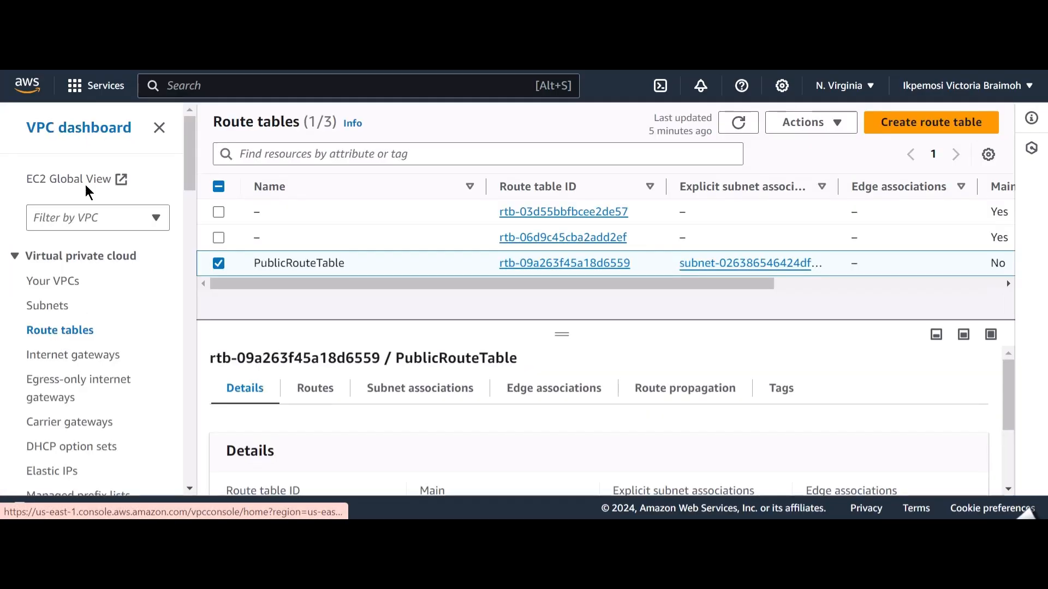
# Examine the auto-assign public IPv4 option in MyPublicSubnet's subnet settings and return to the VPC overview without saving
pyautogui.click(57, 307)
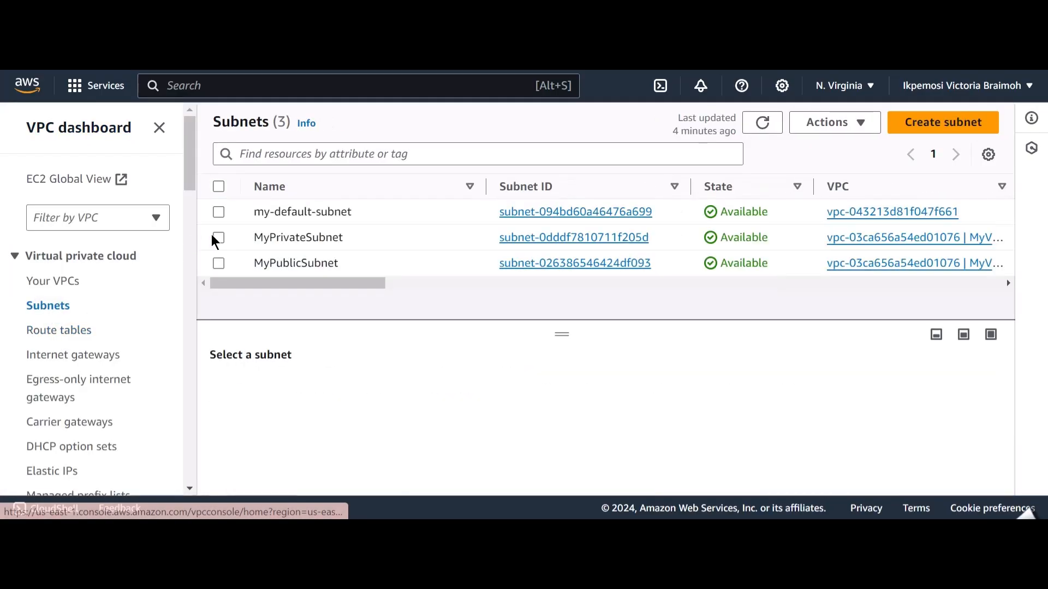
pyautogui.click(219, 264)
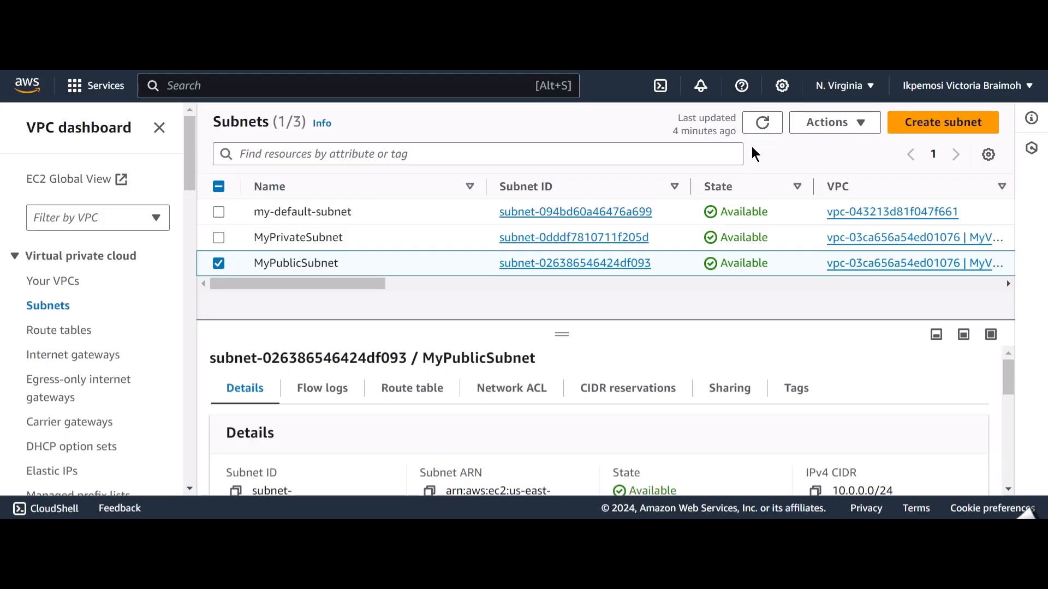
pyautogui.rightClick(814, 133)
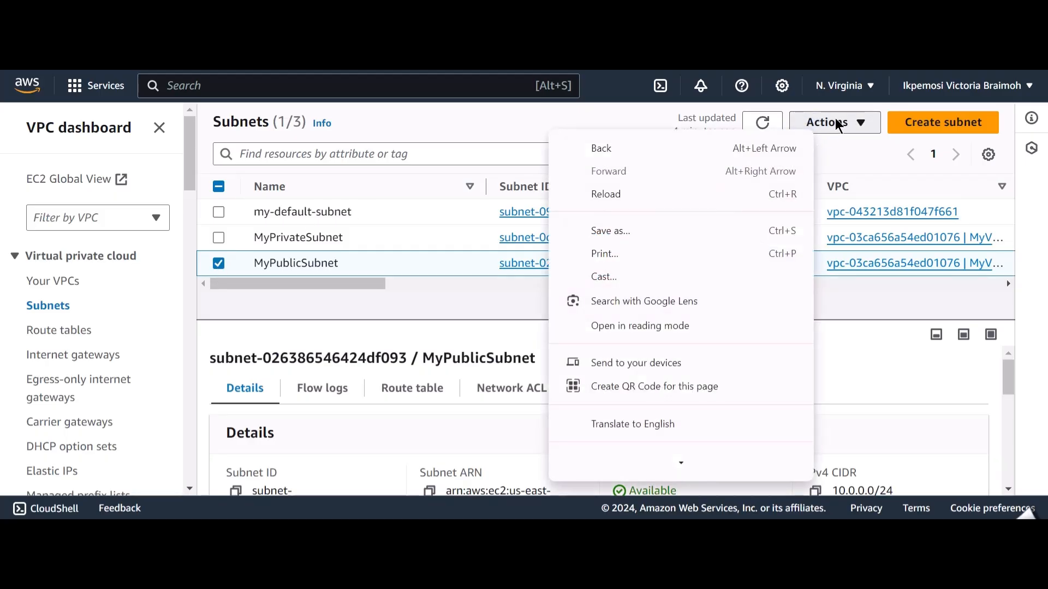
pyautogui.click(838, 124)
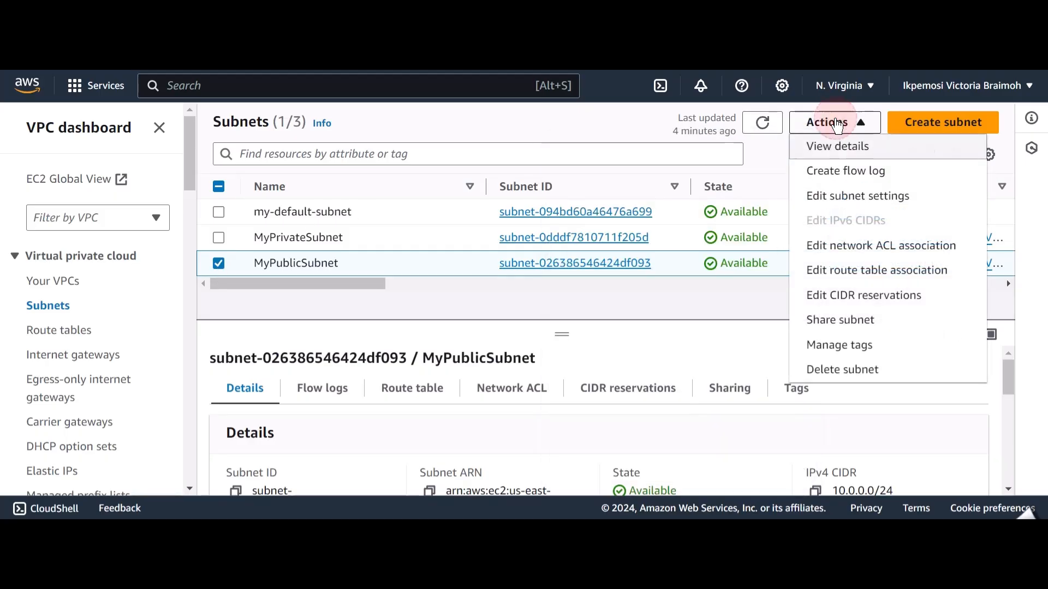
pyautogui.click(833, 193)
pyautogui.scroll(-2, 347, 223)
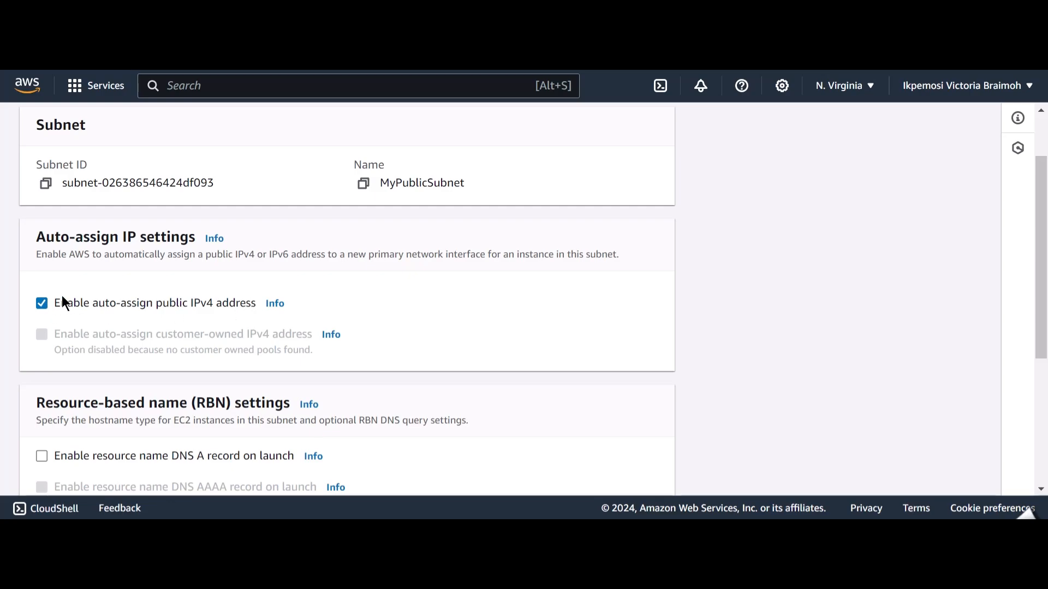
pyautogui.scroll(2, 61, 296)
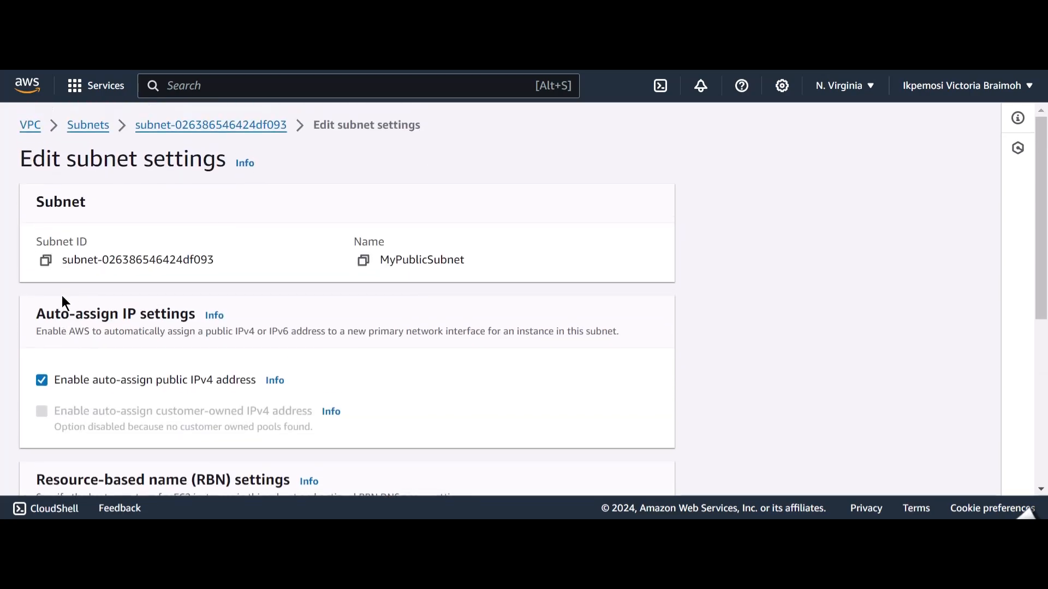
pyautogui.scroll(-1, 62, 298)
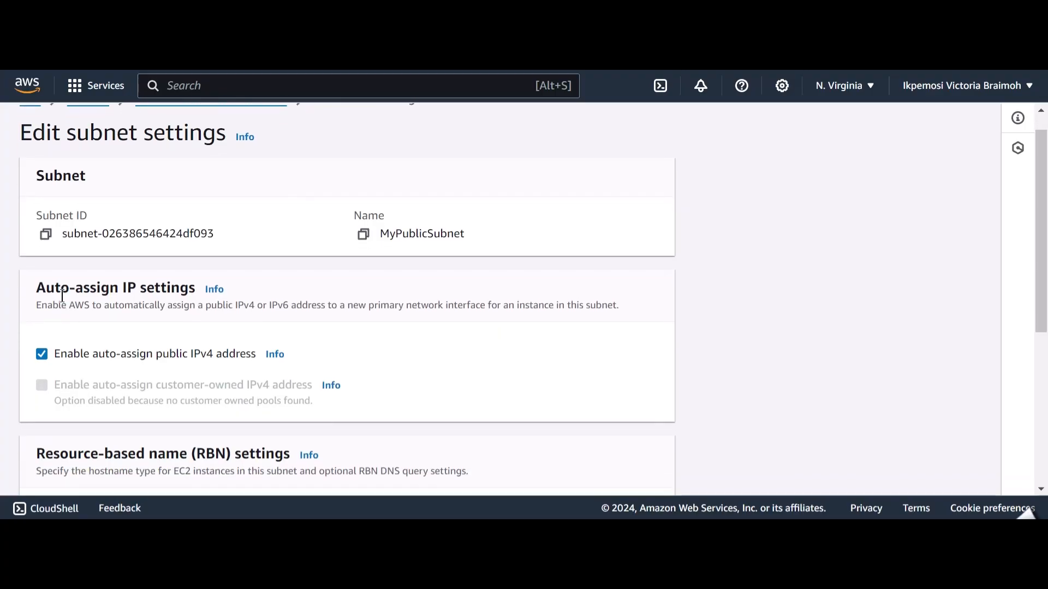
pyautogui.scroll(-5, 48, 360)
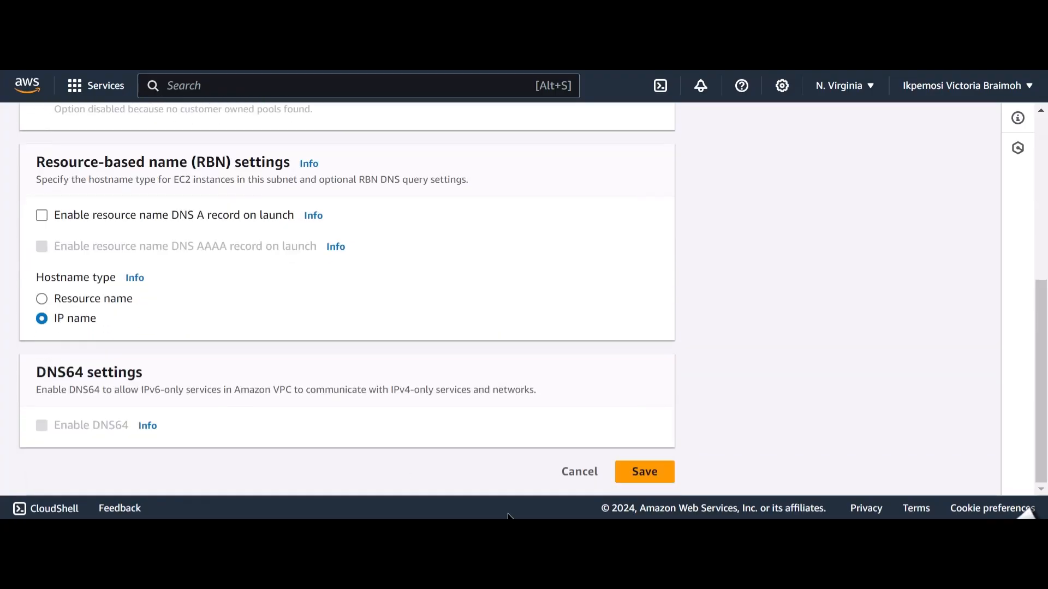
pyautogui.scroll(6, 191, 257)
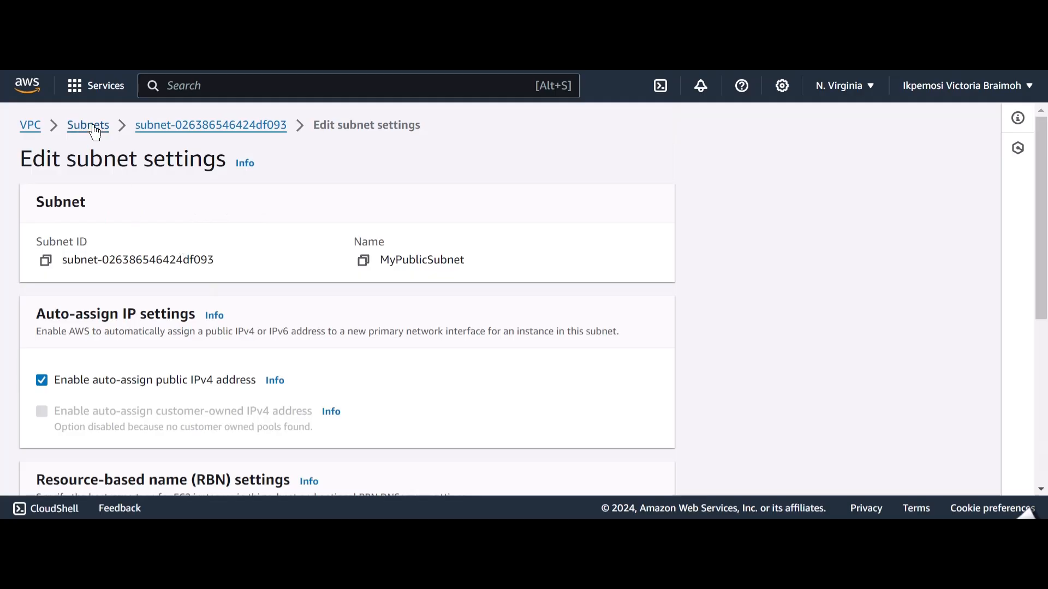
pyautogui.click(22, 125)
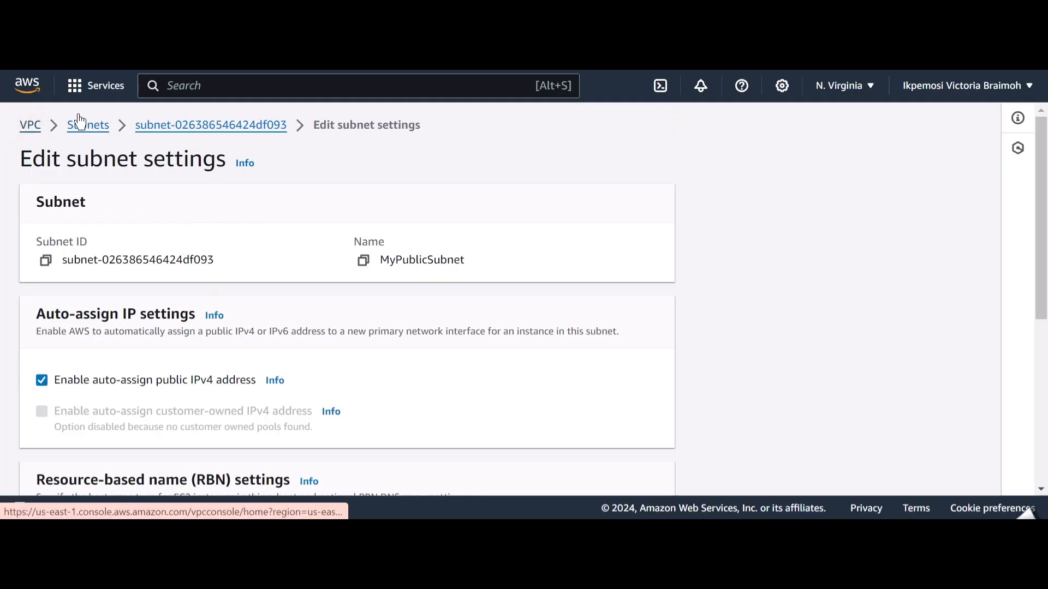
# Search the AWS services for "ec2" and open the EC2 service
pyautogui.click(195, 86)
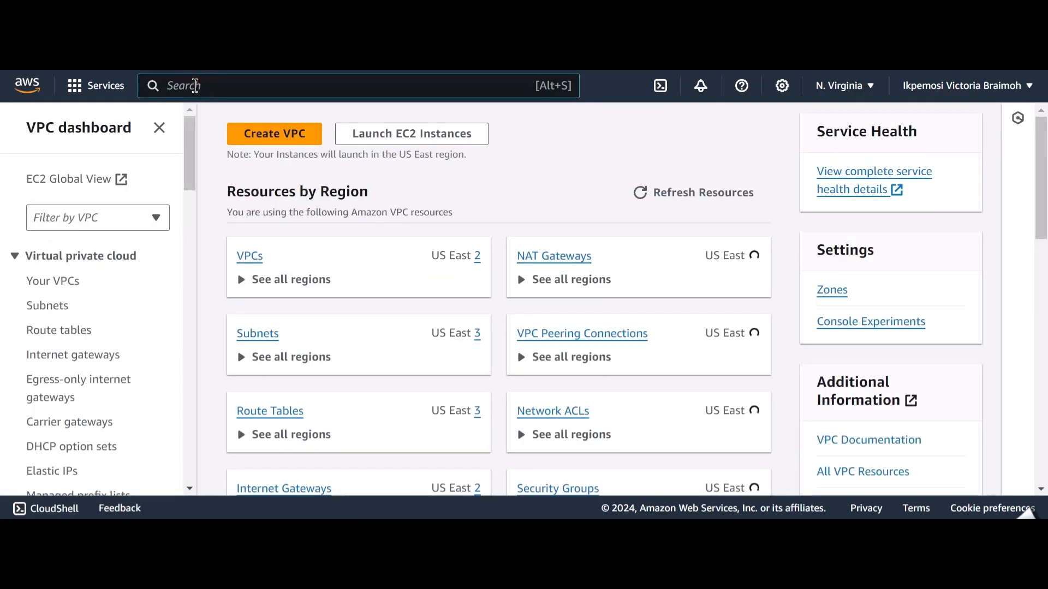
pyautogui.write('ec2')
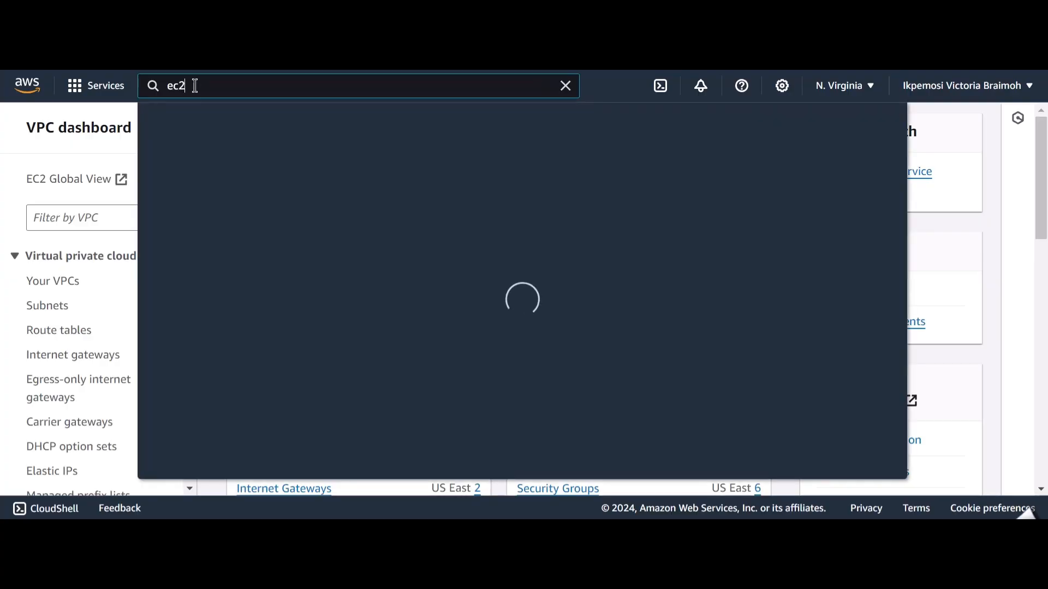
pyautogui.moveTo(390, 209)
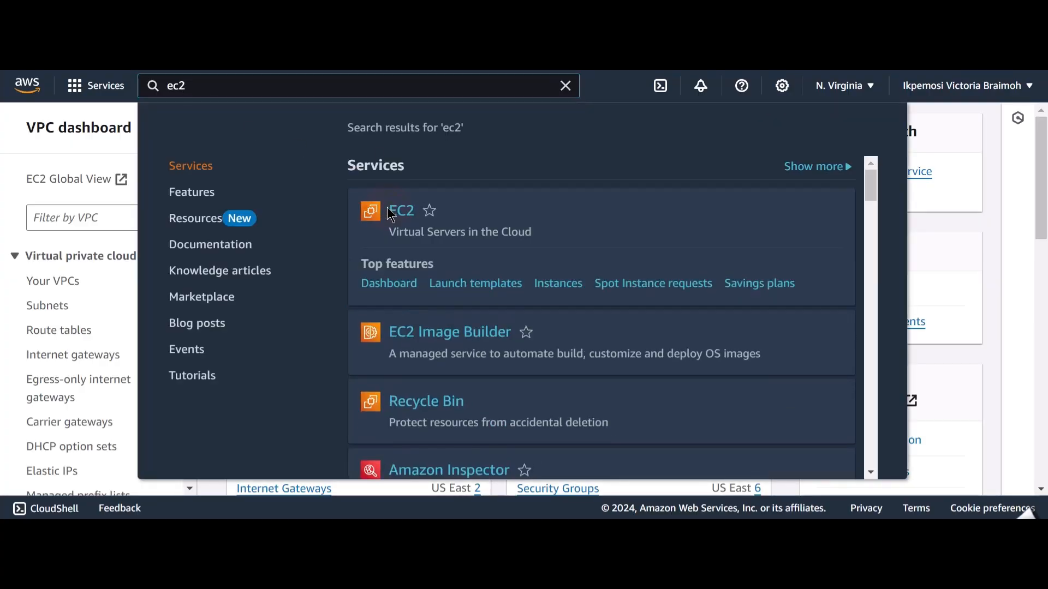
pyautogui.click(395, 215)
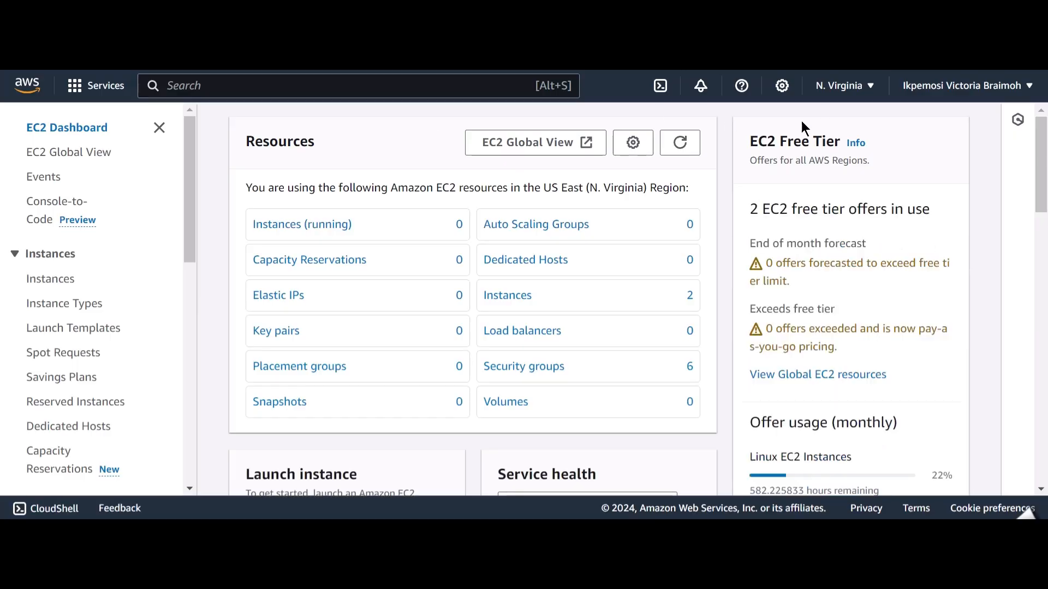
# Start launching a new EC2 instance and name it MyPublicServer
pyautogui.click(297, 225)
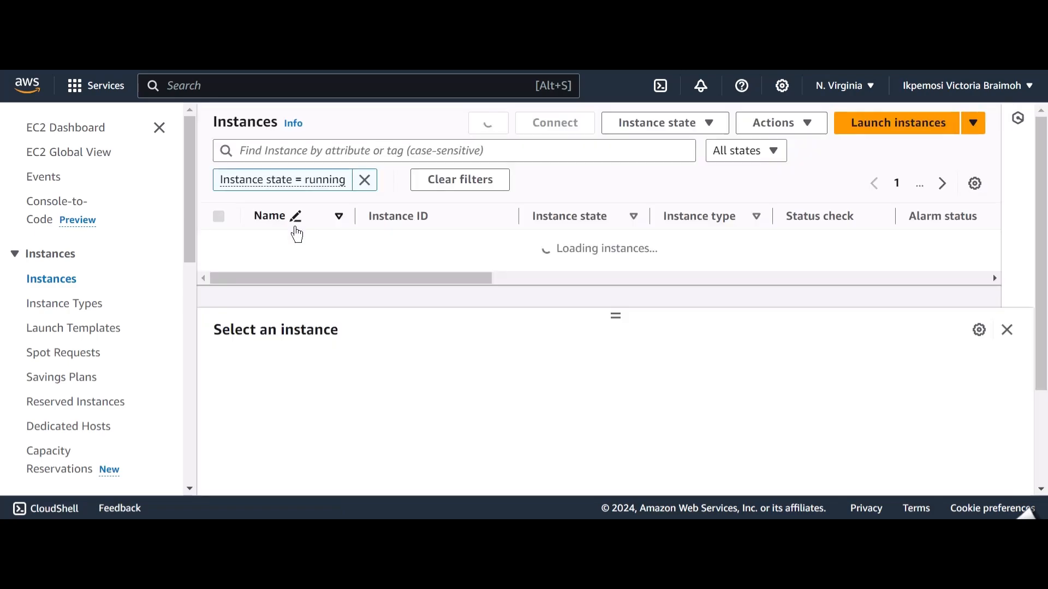
pyautogui.click(874, 123)
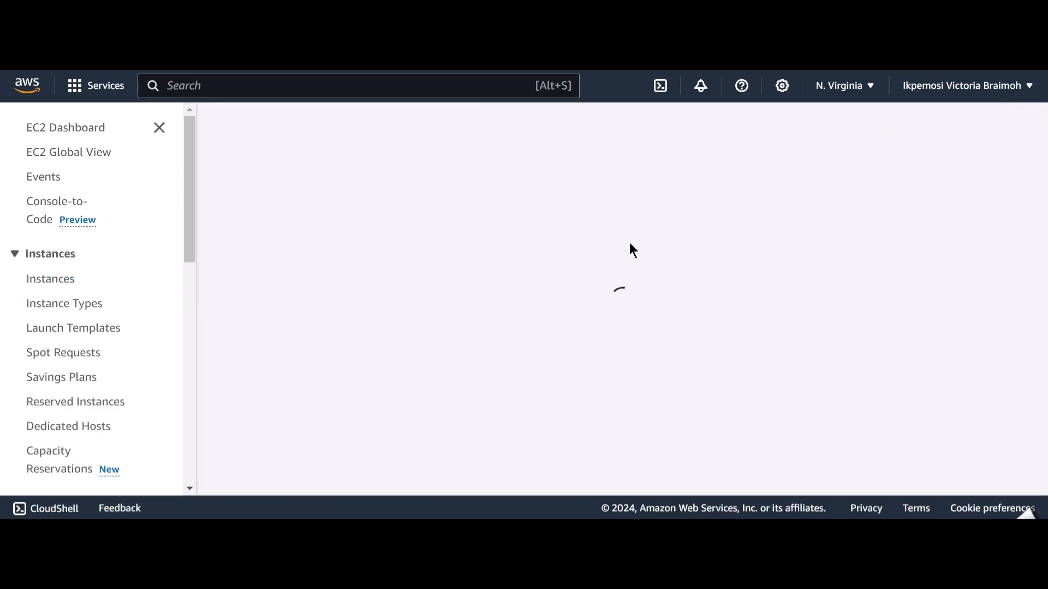
pyautogui.scroll(-2, 452, 275)
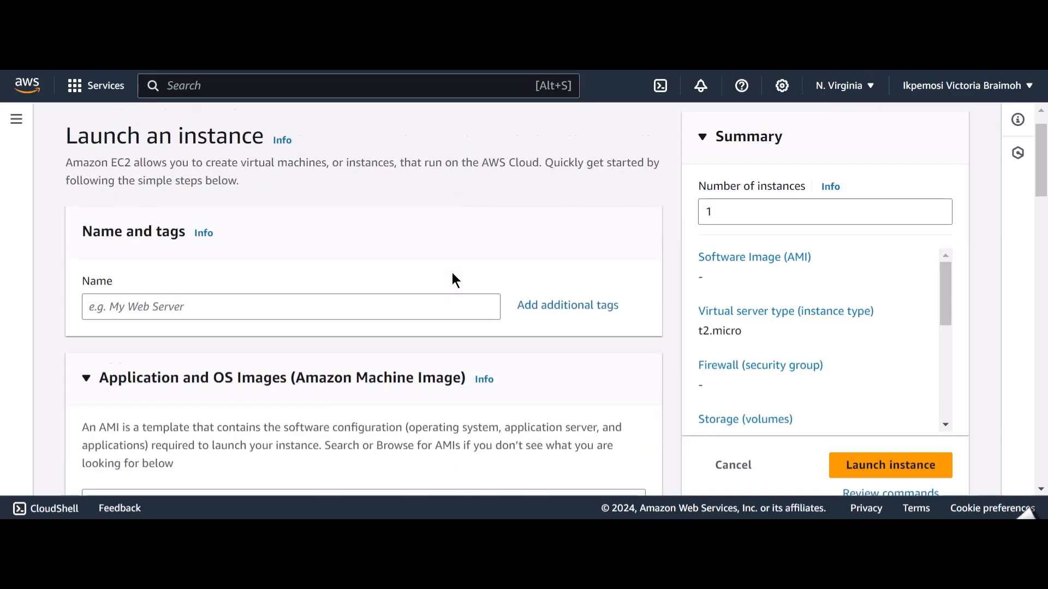
pyautogui.click(429, 271)
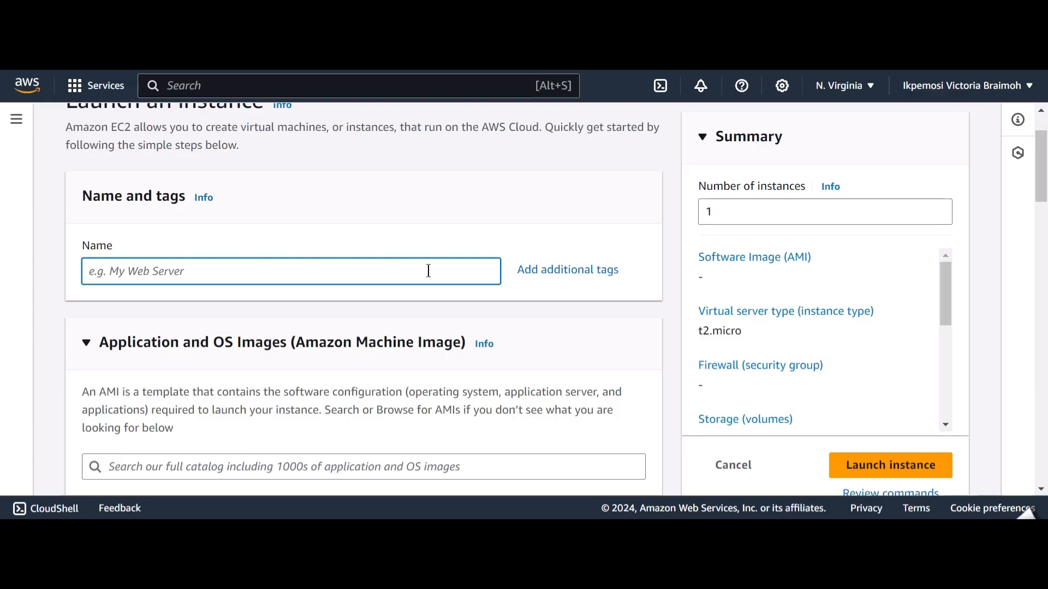
pyautogui.write('My')
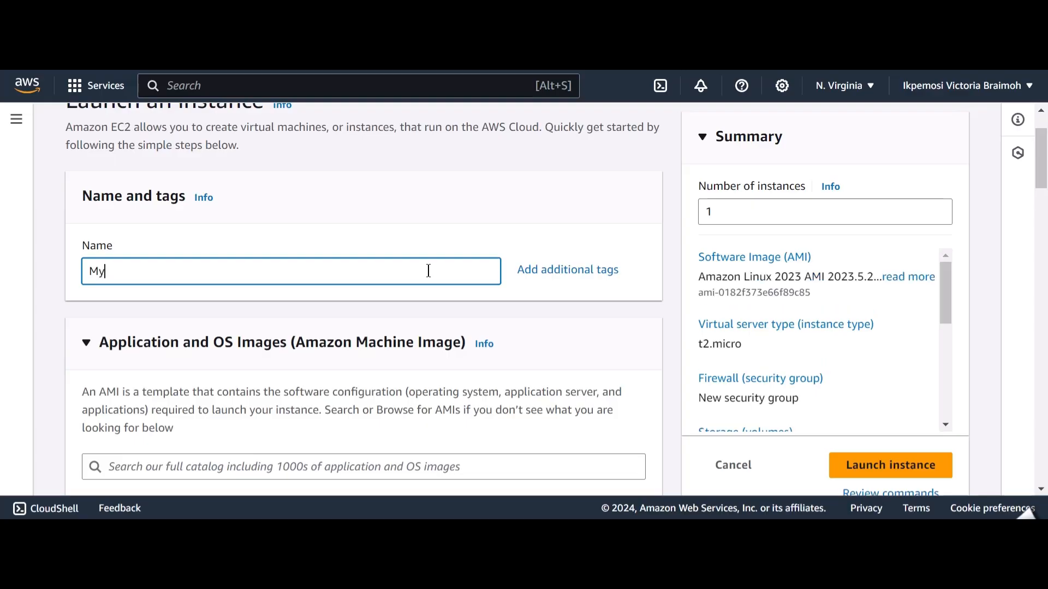
pyautogui.write('PublicServer')
# Choose Amazon Linux 2 AMI (HVM) - Kernel 5.10, SSD Volume Type as the instance's machine image
pyautogui.scroll(-5, 428, 271)
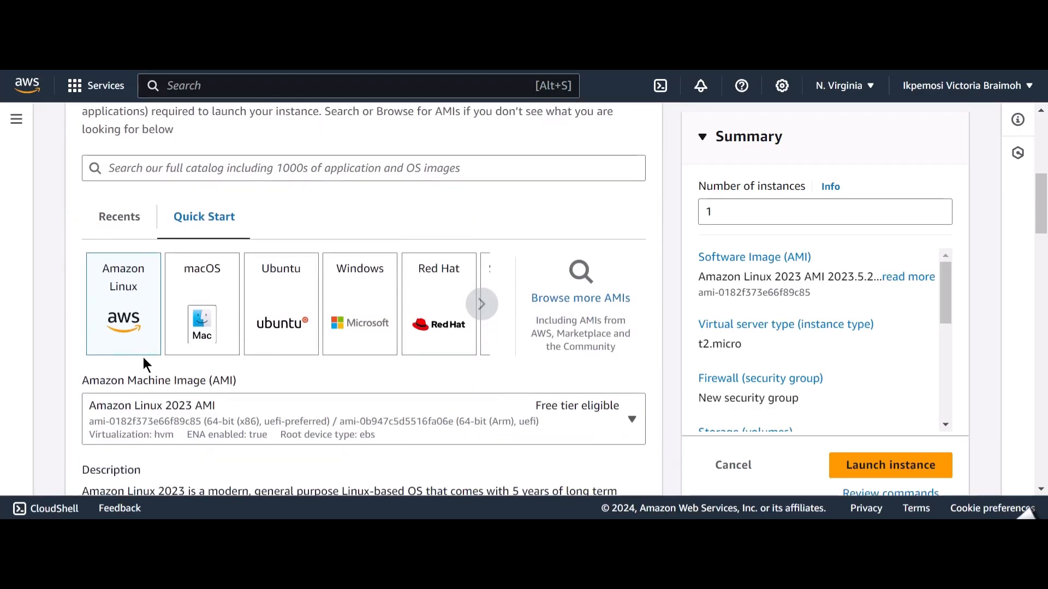
pyautogui.scroll(-3, 144, 358)
pyautogui.click(255, 249)
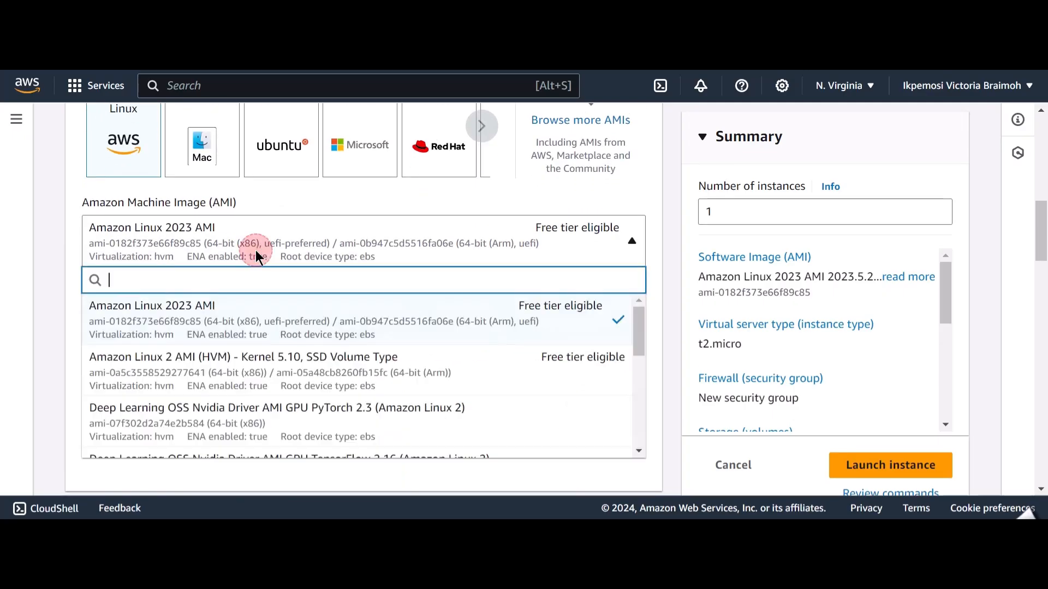
pyautogui.click(207, 365)
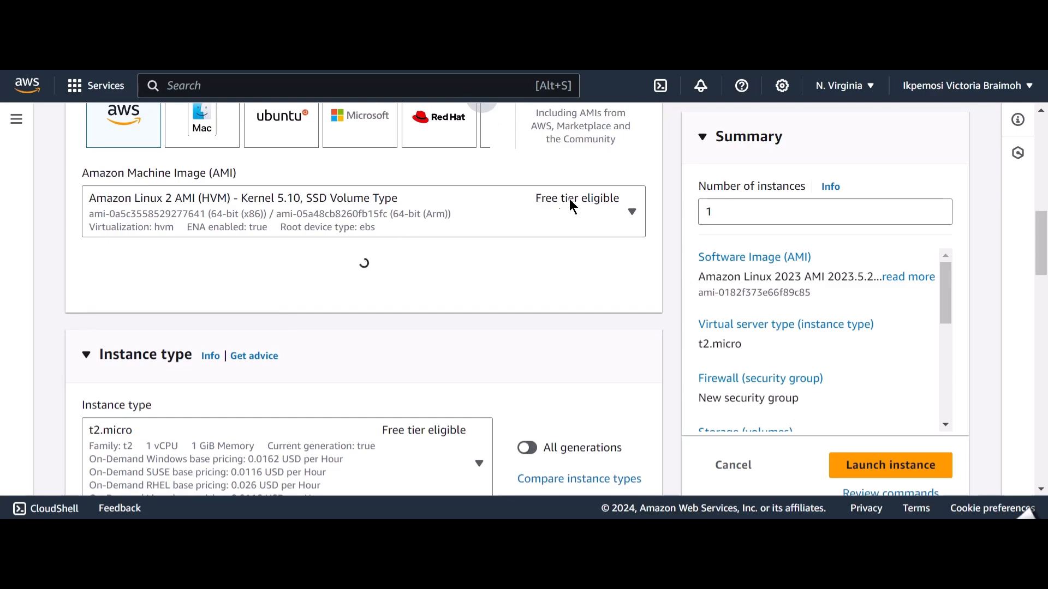
# Create a new key pair named MyKey for the instance, with type RSA and private key file format .pem
pyautogui.scroll(-2, 392, 327)
pyautogui.scroll(-2, 392, 327)
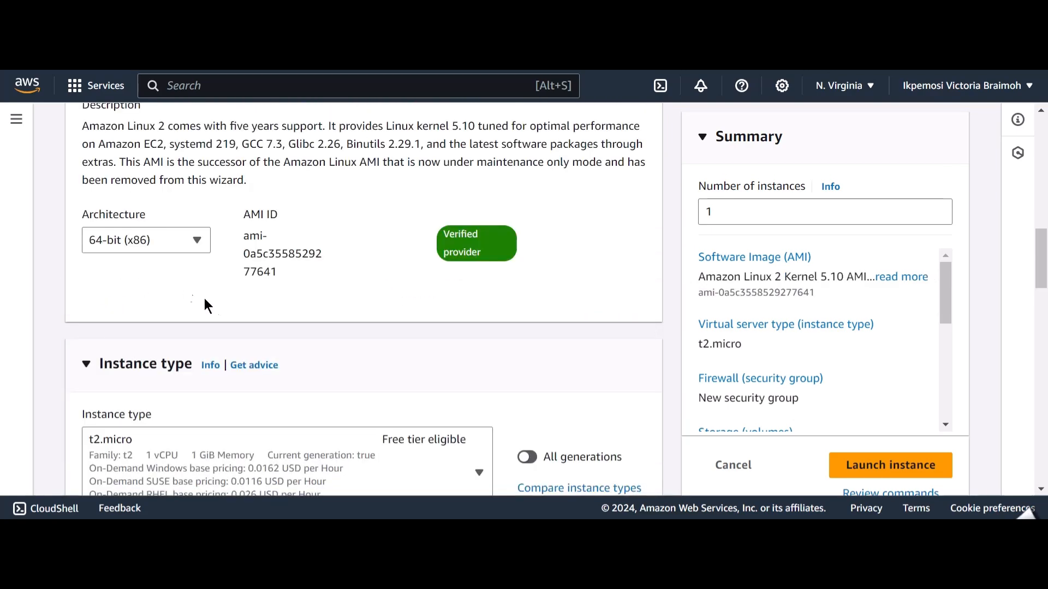
pyautogui.scroll(-5, 207, 300)
pyautogui.scroll(-6, 352, 357)
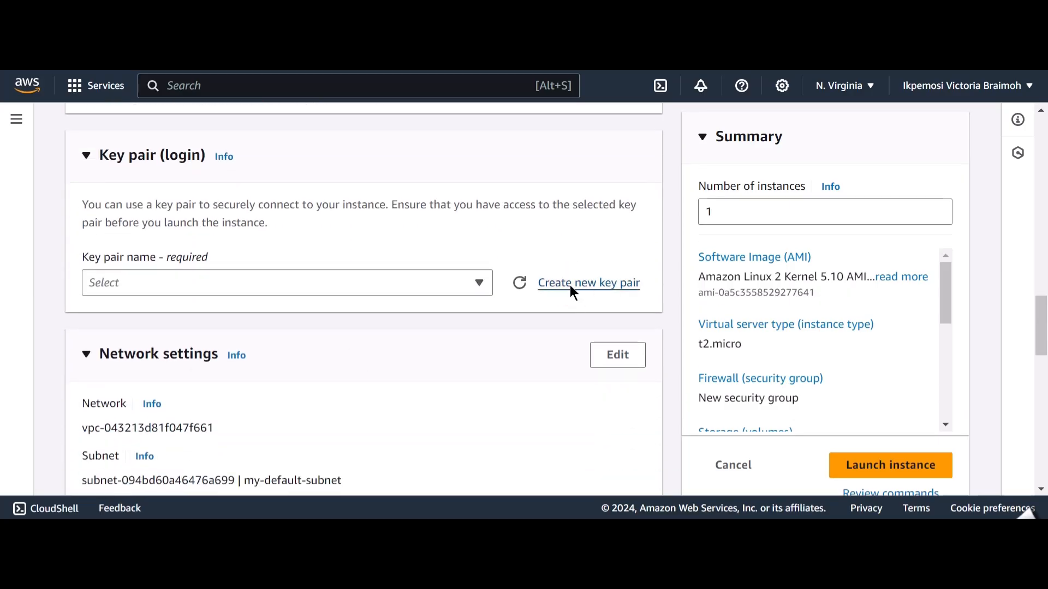
pyautogui.click(571, 285)
pyautogui.click(384, 235)
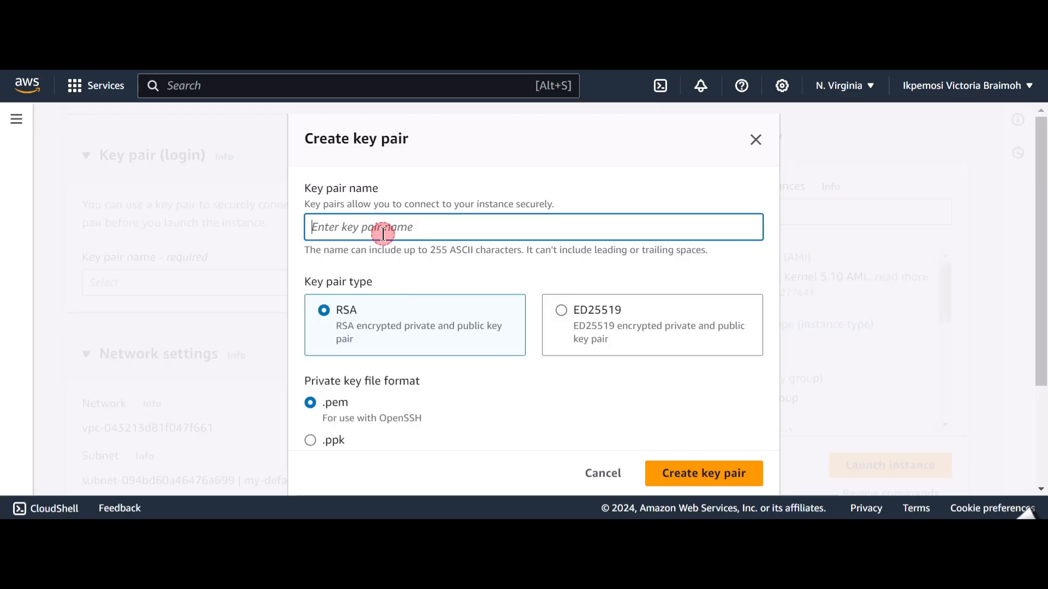
pyautogui.write('MyKey')
pyautogui.scroll(-1, 382, 232)
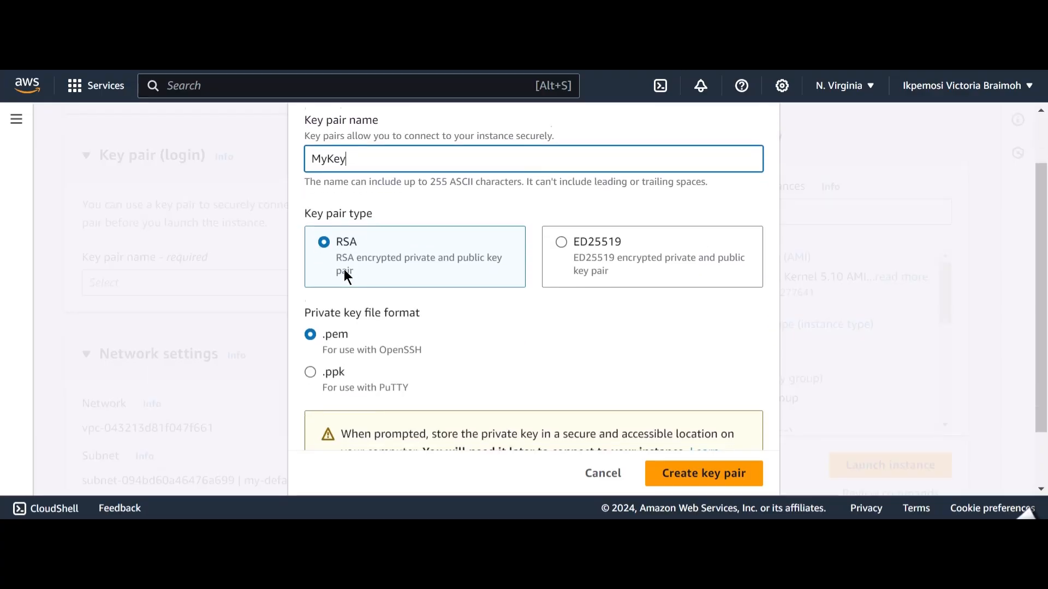
pyautogui.scroll(-1, 346, 275)
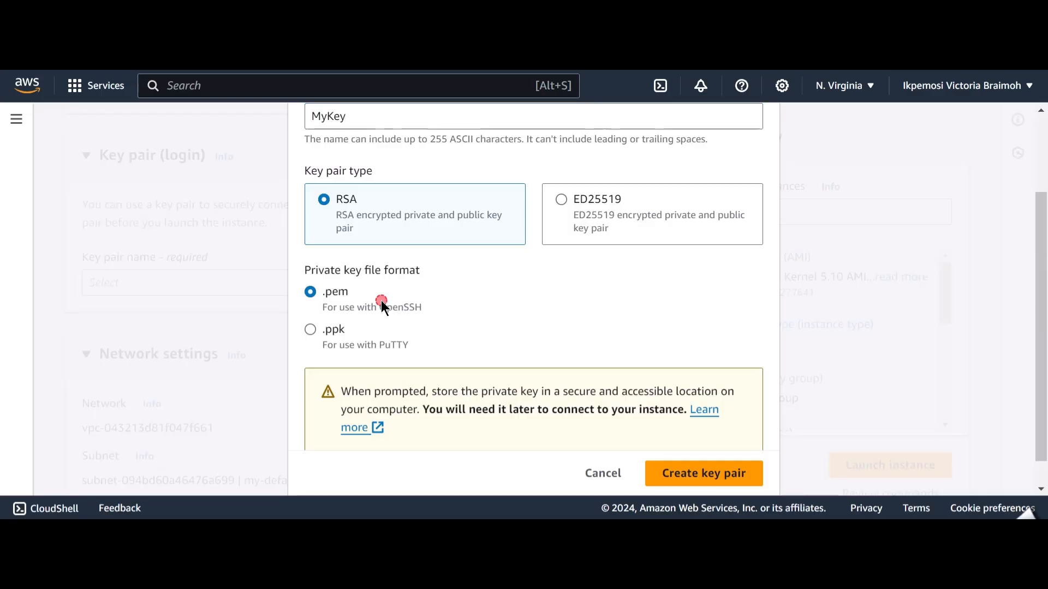
pyautogui.doubleClick(402, 307)
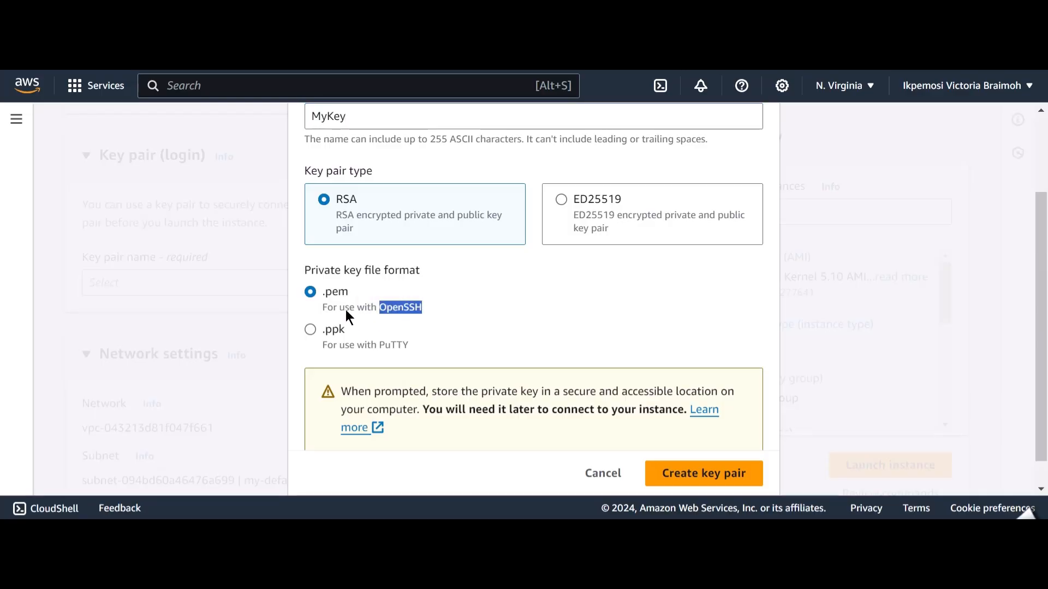
pyautogui.click(676, 474)
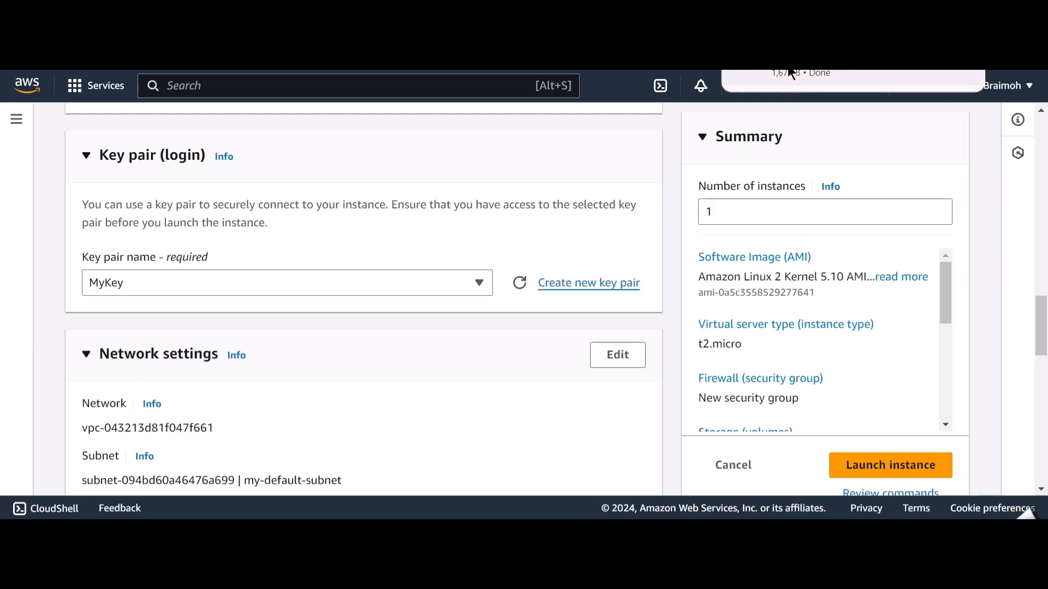
# Edit the network settings to place the instance in MyVPC and MyPublicSubnet, keeping auto-assign public IP set to Enable
pyautogui.scroll(-3, 322, 352)
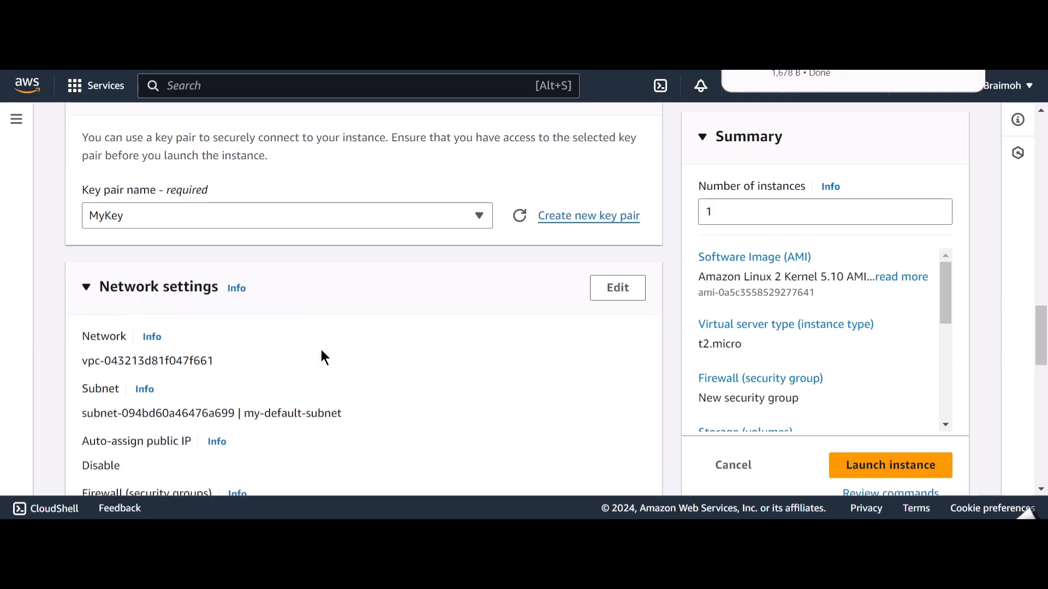
pyautogui.scroll(-1, 321, 354)
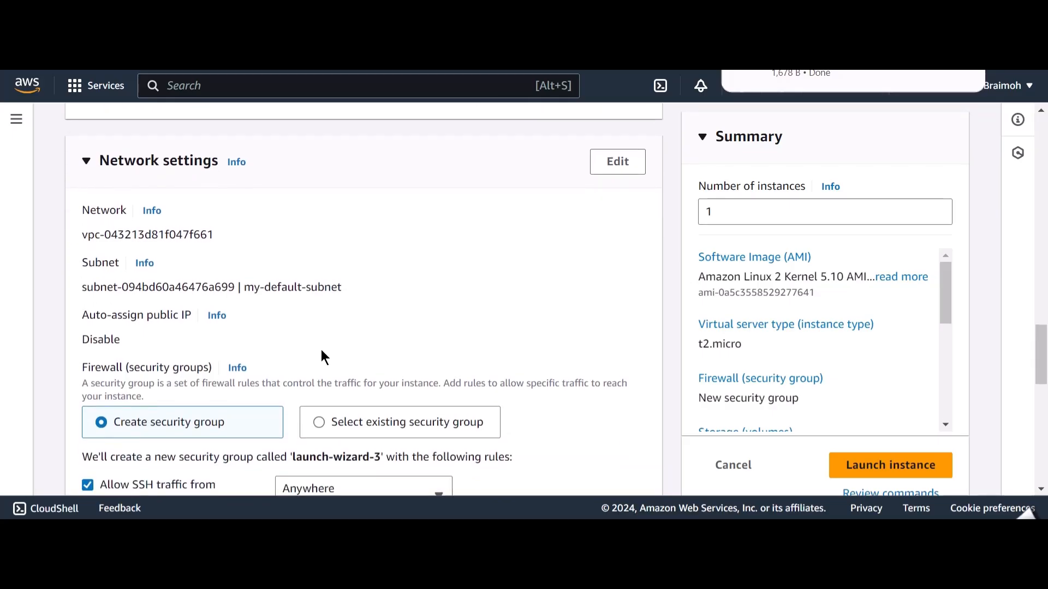
pyautogui.click(615, 171)
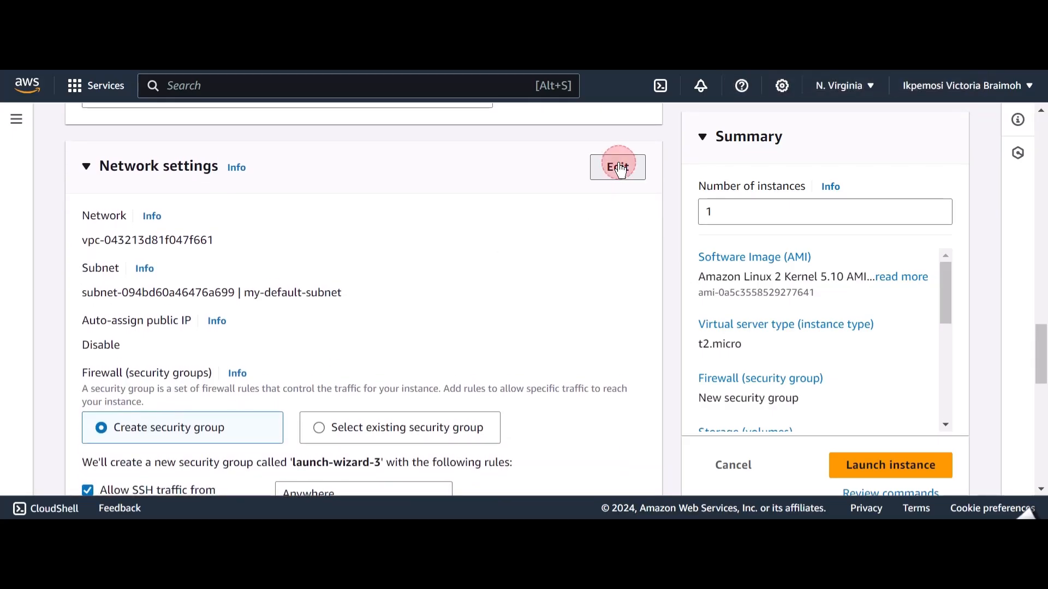
pyautogui.scroll(-1, 383, 234)
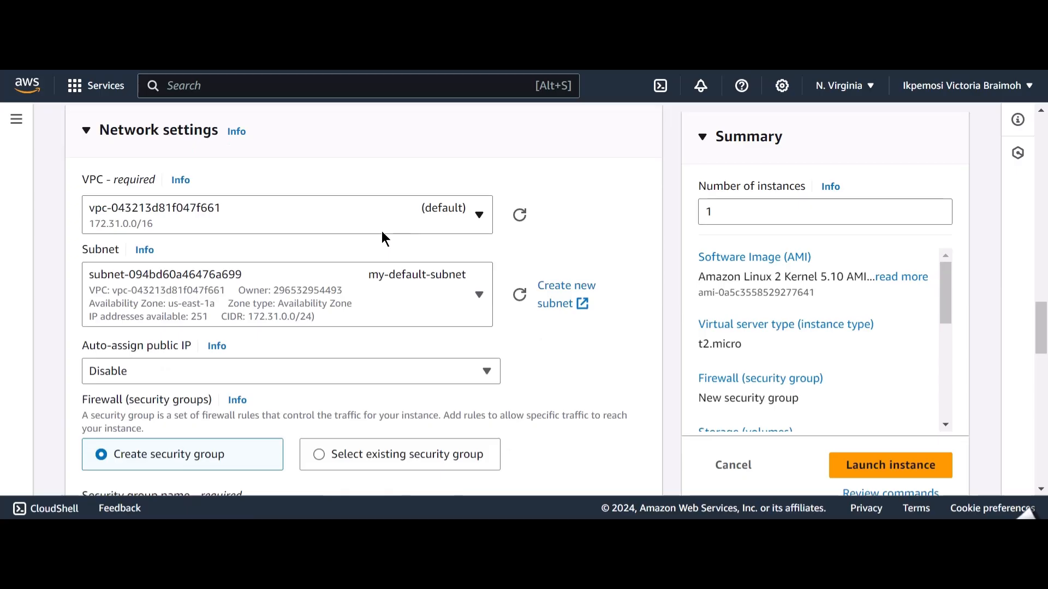
pyautogui.click(366, 206)
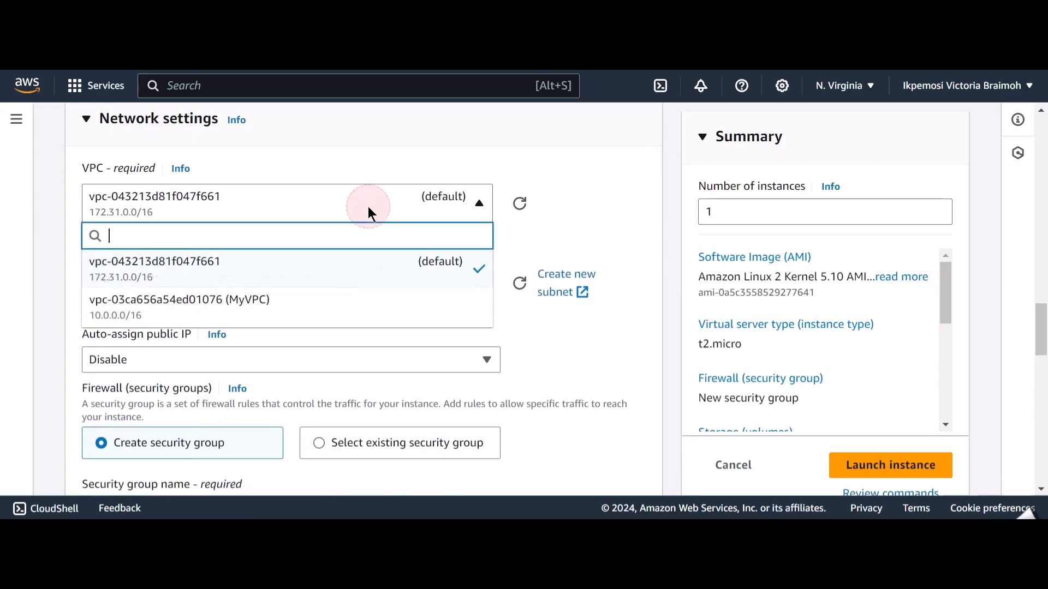
pyautogui.click(308, 299)
pyautogui.click(356, 273)
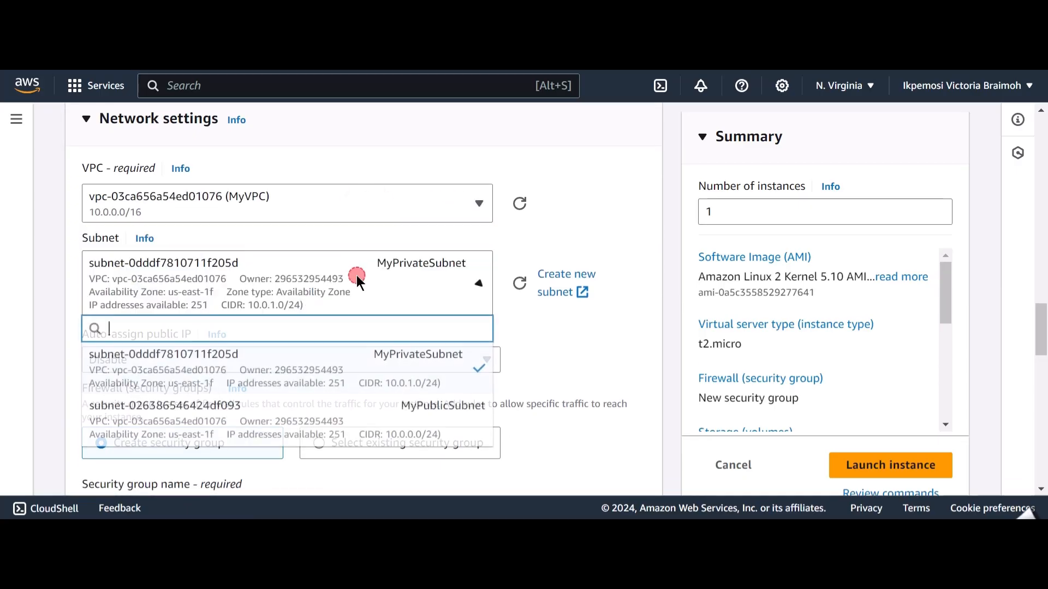
pyautogui.click(271, 410)
pyautogui.scroll(-2, 340, 332)
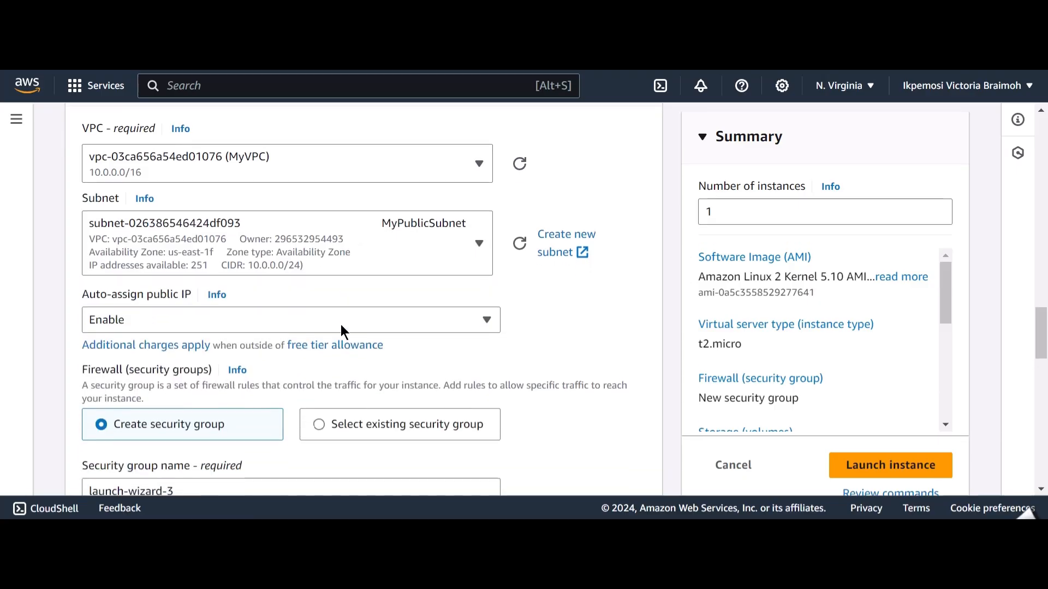
pyautogui.click(322, 293)
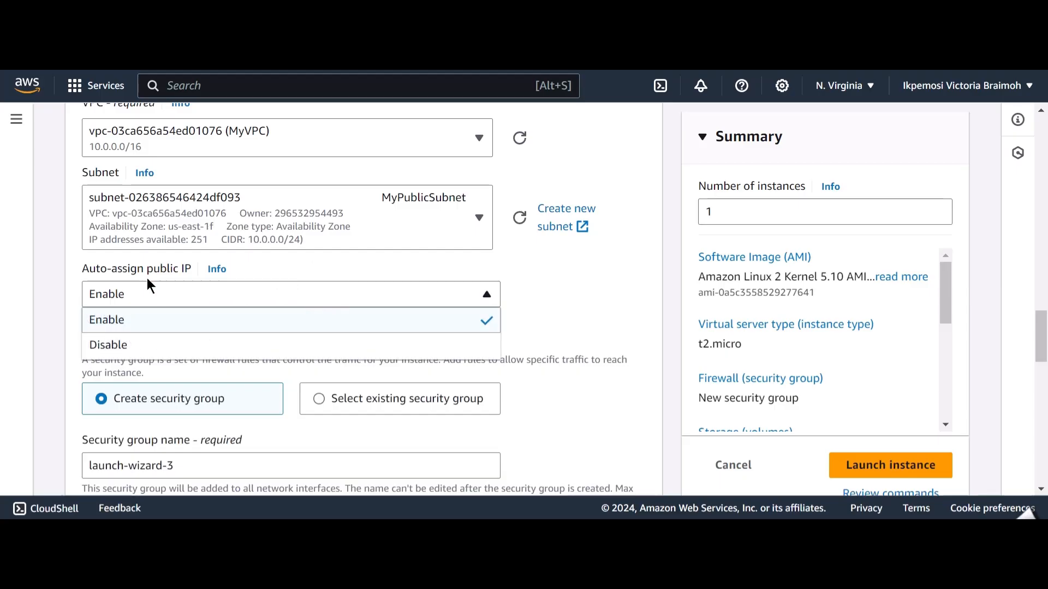
pyautogui.click(145, 295)
# Name the new security group MyEC2Server-SG
pyautogui.scroll(-3, 143, 295)
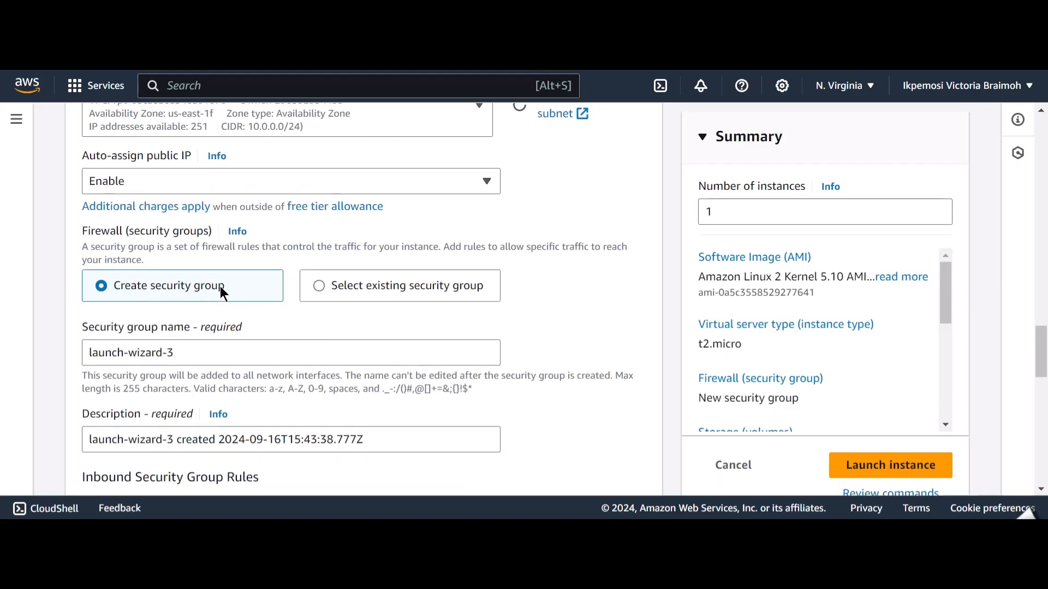
pyautogui.scroll(-3, 205, 288)
pyautogui.click(196, 273)
pyautogui.moveTo(196, 273); pyautogui.dragTo(85, 277)
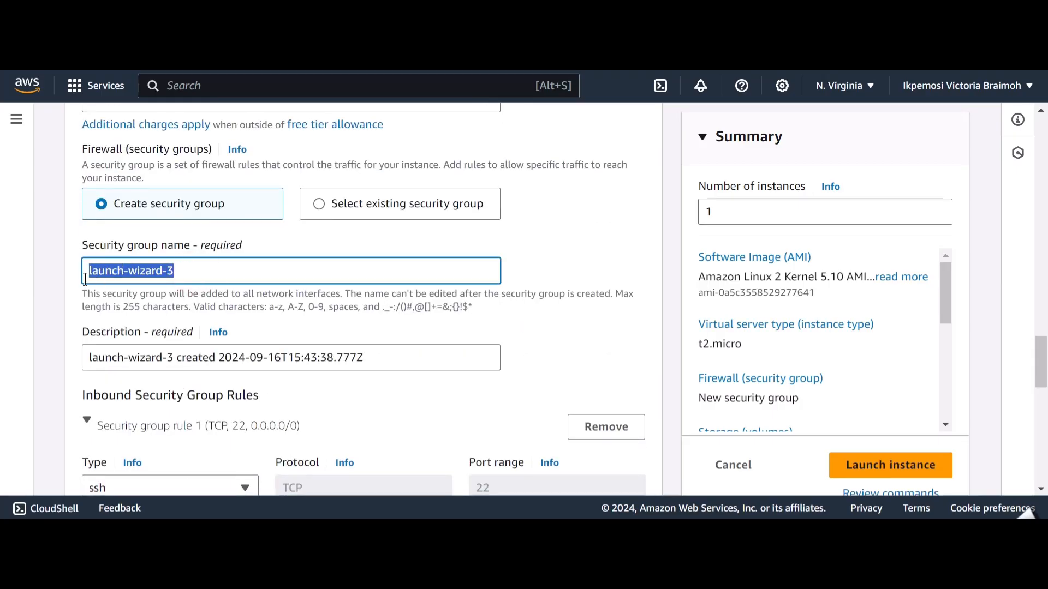
pyautogui.write('My')
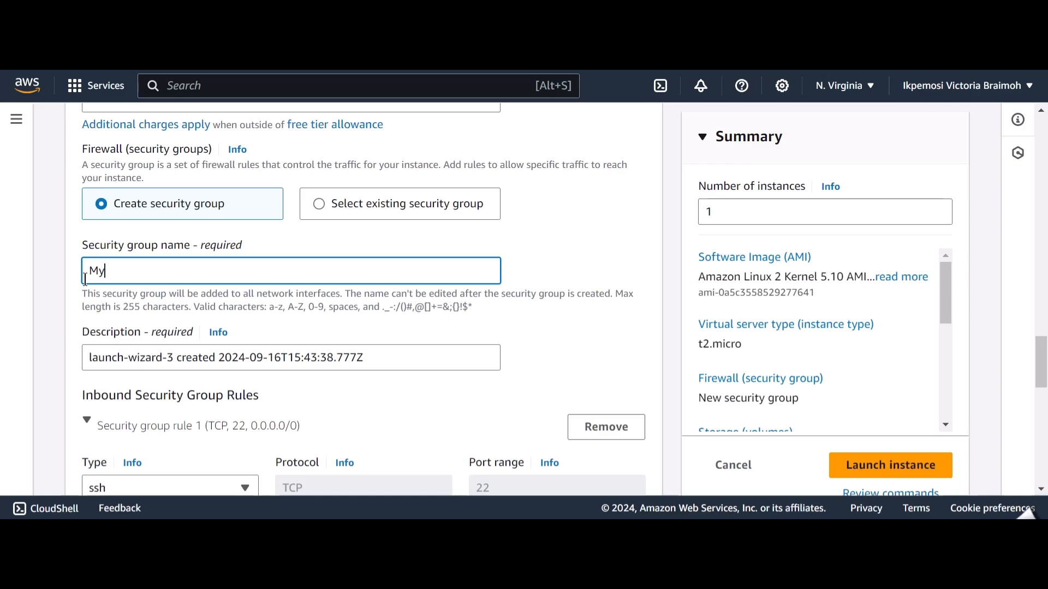
pyautogui.write('EC2Server-SG')
# Replace the security group's description with "Security Group to allow traffic to EC2"
pyautogui.scroll(-2, 348, 255)
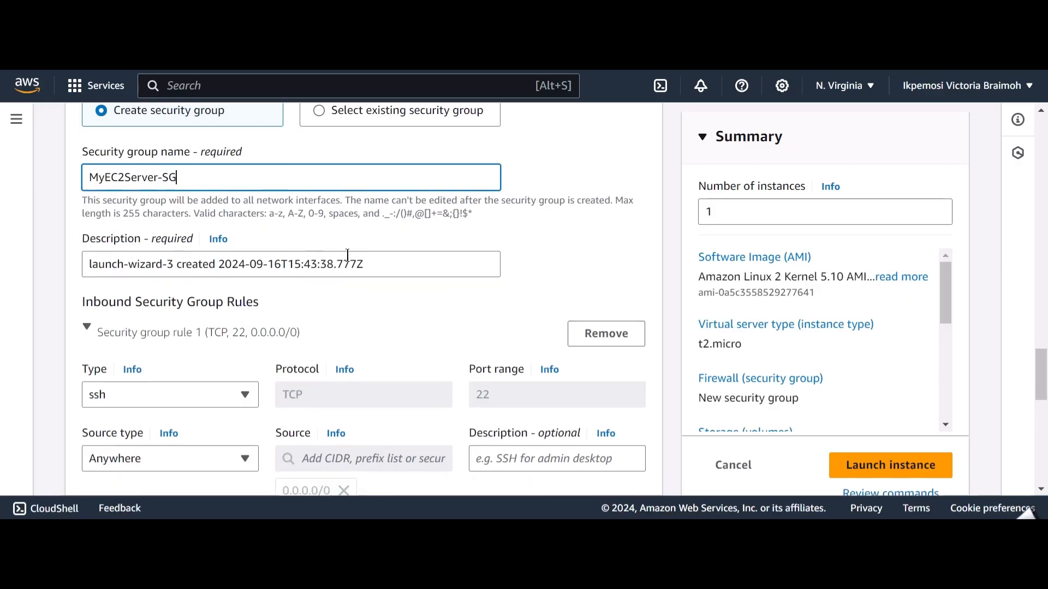
pyautogui.moveTo(374, 264); pyautogui.dragTo(83, 271)
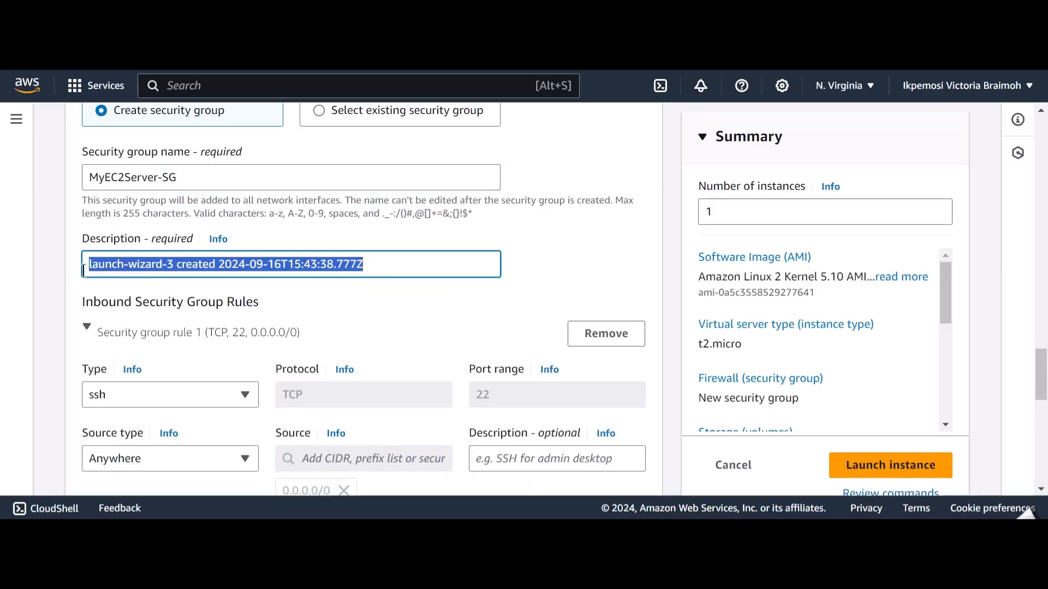
pyautogui.write('Secur')
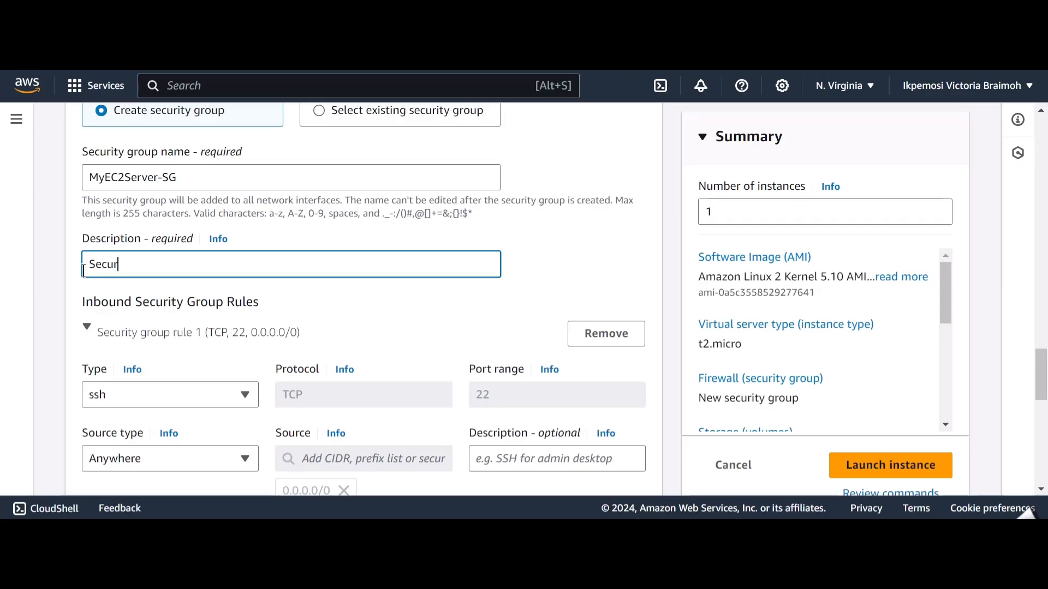
pyautogui.write('ity Group to allow traff')
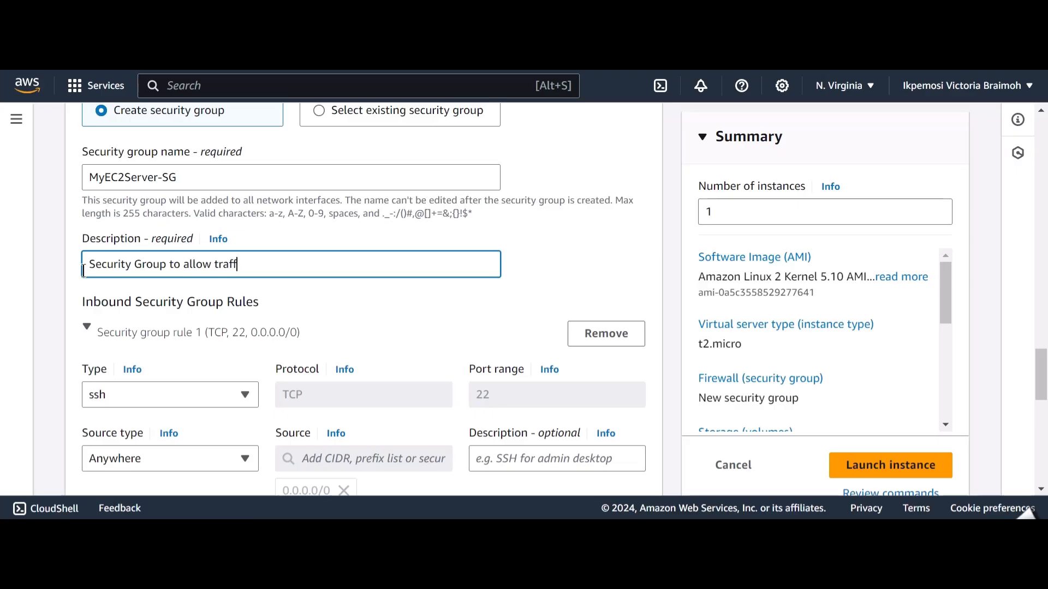
pyautogui.write('ic to EC2')
# Check the inbound security group rule's type and source type options, keeping ssh and Anywhere
pyautogui.scroll(-3, 85, 275)
pyautogui.scroll(-3, 84, 279)
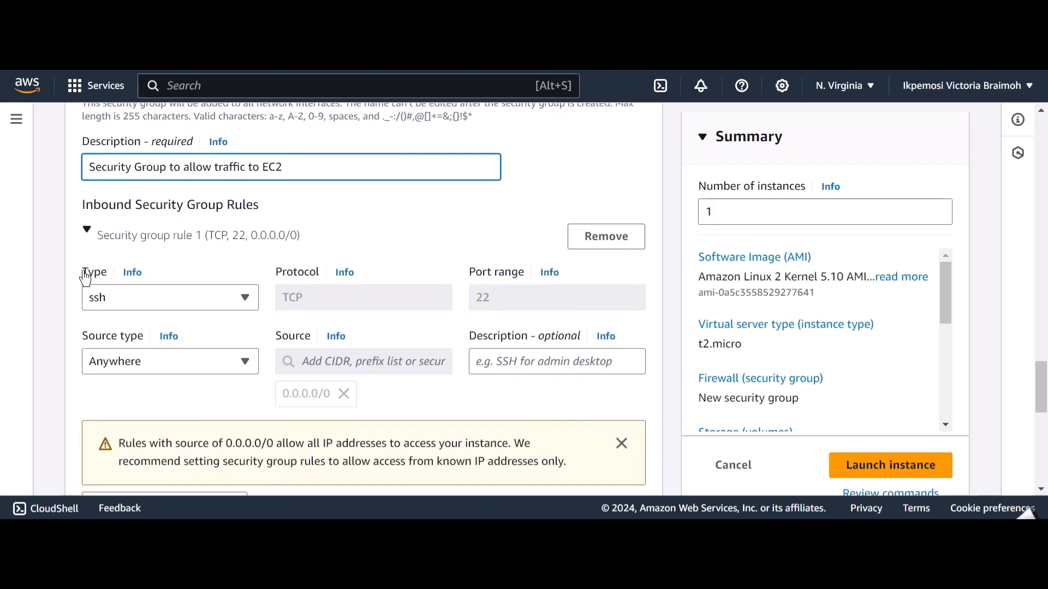
pyautogui.scroll(-1, 83, 270)
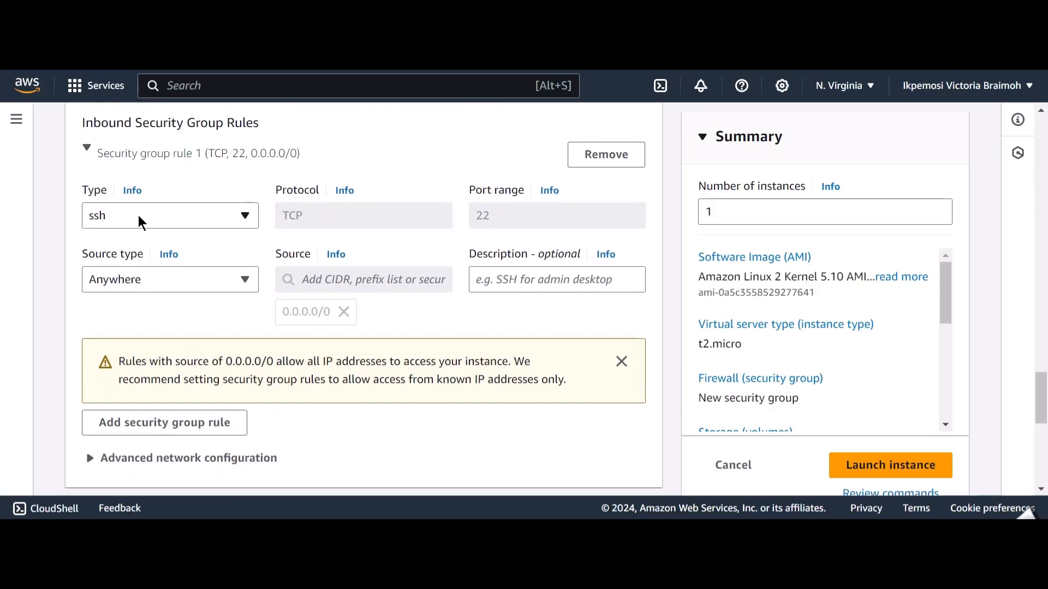
pyautogui.click(187, 214)
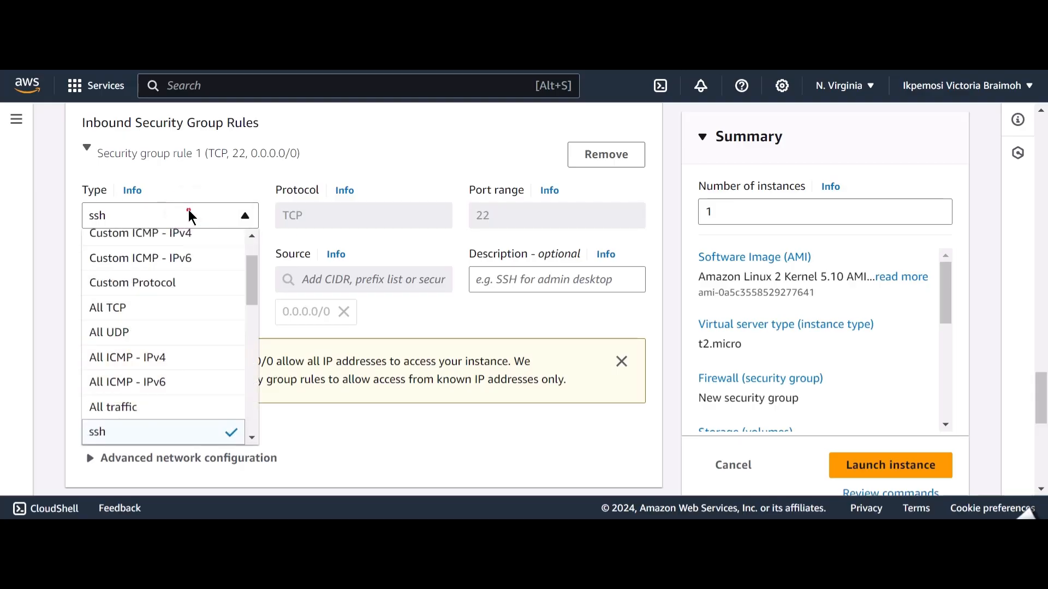
pyautogui.click(188, 215)
pyautogui.click(186, 283)
pyautogui.click(181, 278)
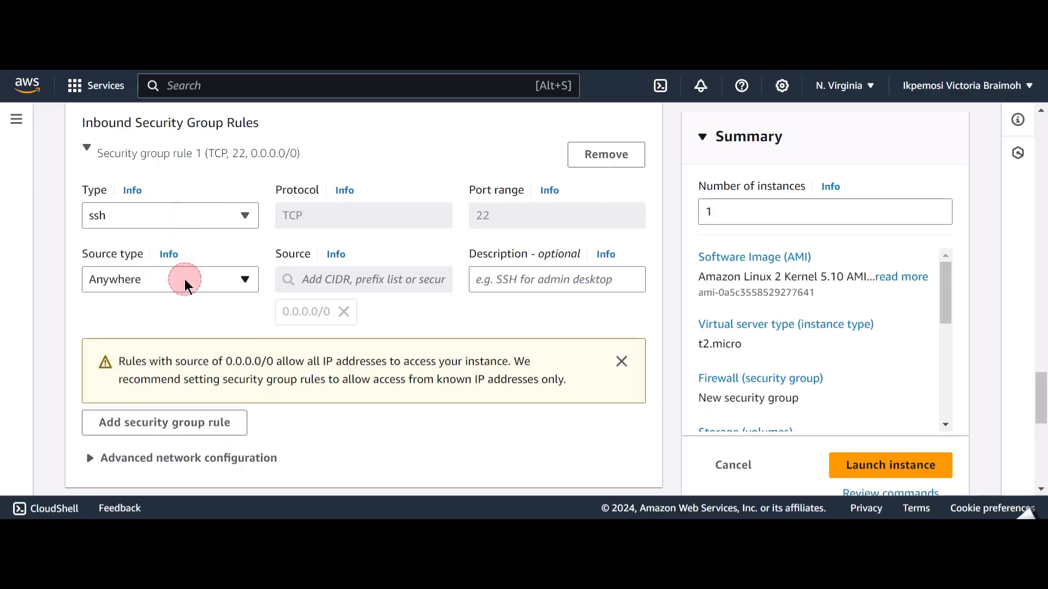
# Launch the configured instance and go to the list of EC2 instances
pyautogui.scroll(-3, 352, 311)
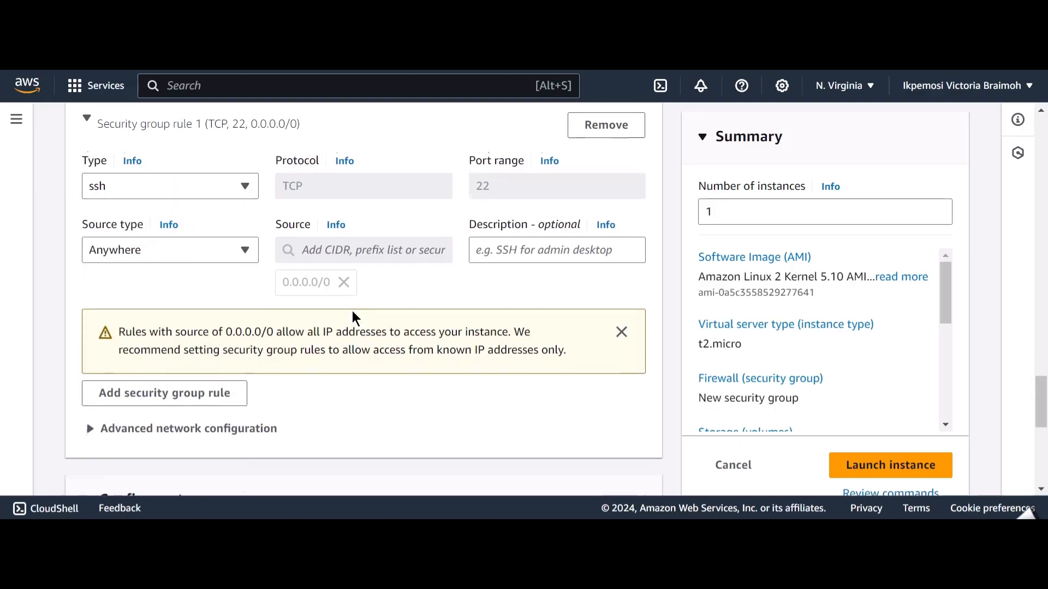
pyautogui.scroll(-6, 352, 310)
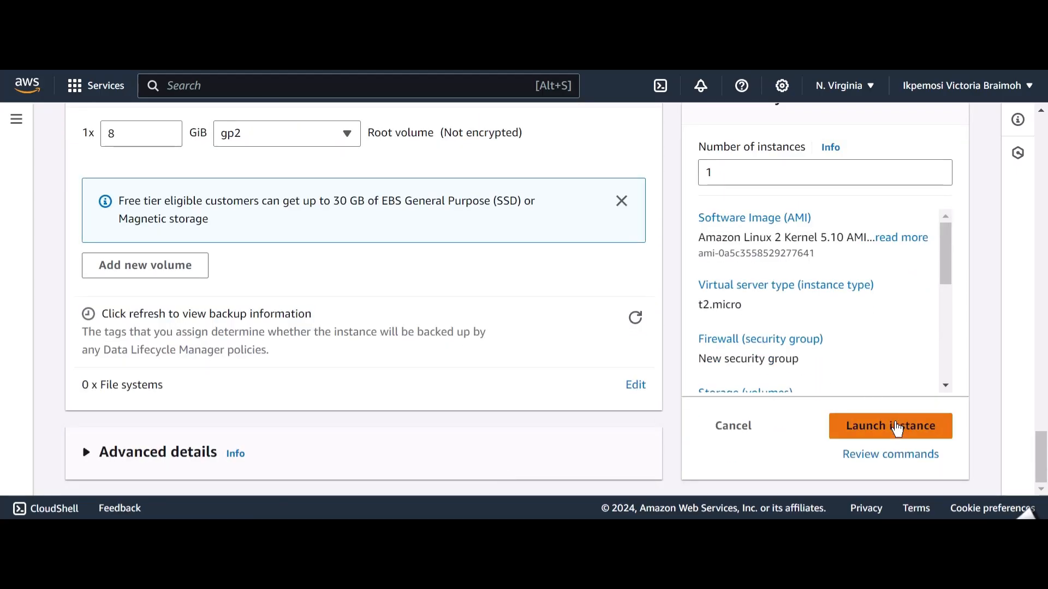
pyautogui.click(897, 428)
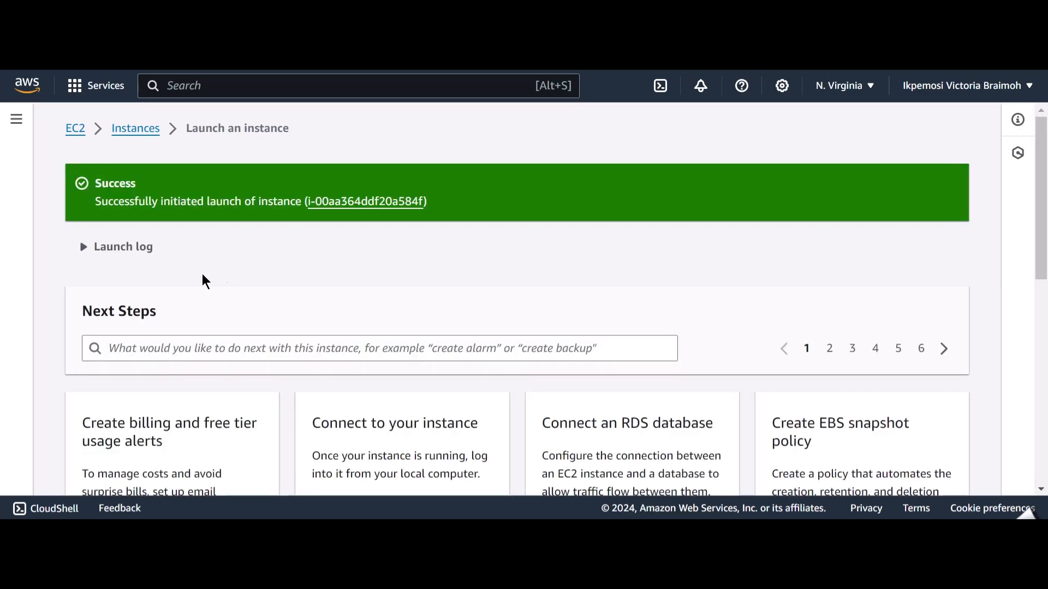
pyautogui.click(138, 129)
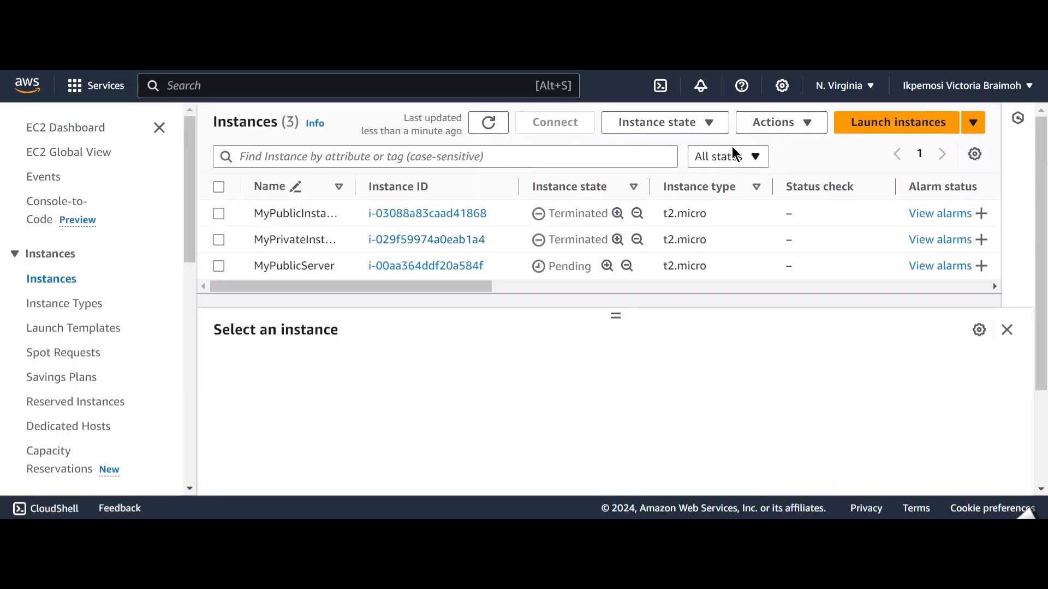
# Start launching another EC2 instance and name it MyPrivateServer
pyautogui.click(863, 131)
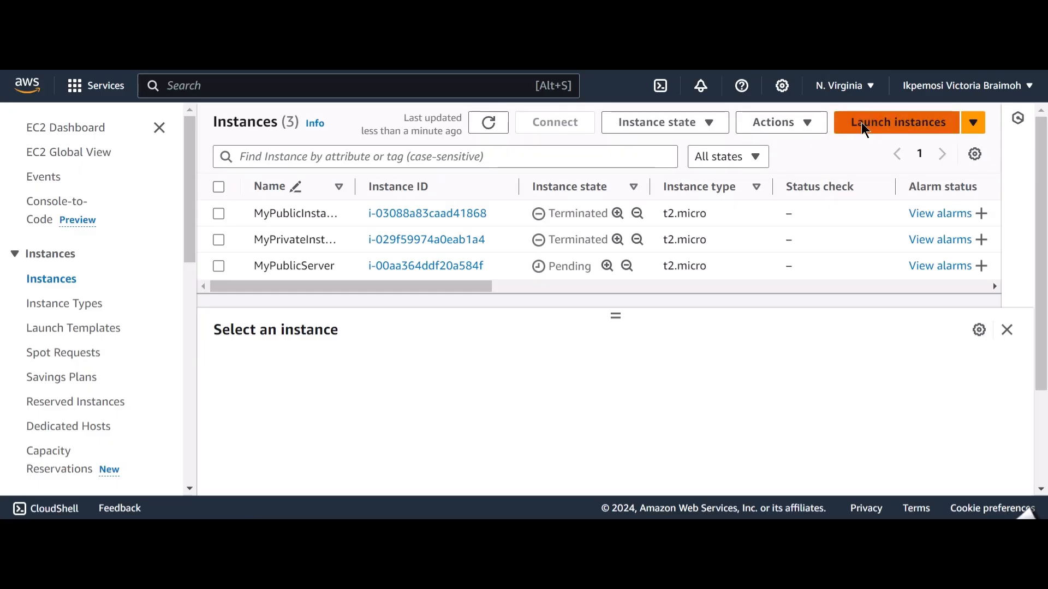
pyautogui.click(287, 347)
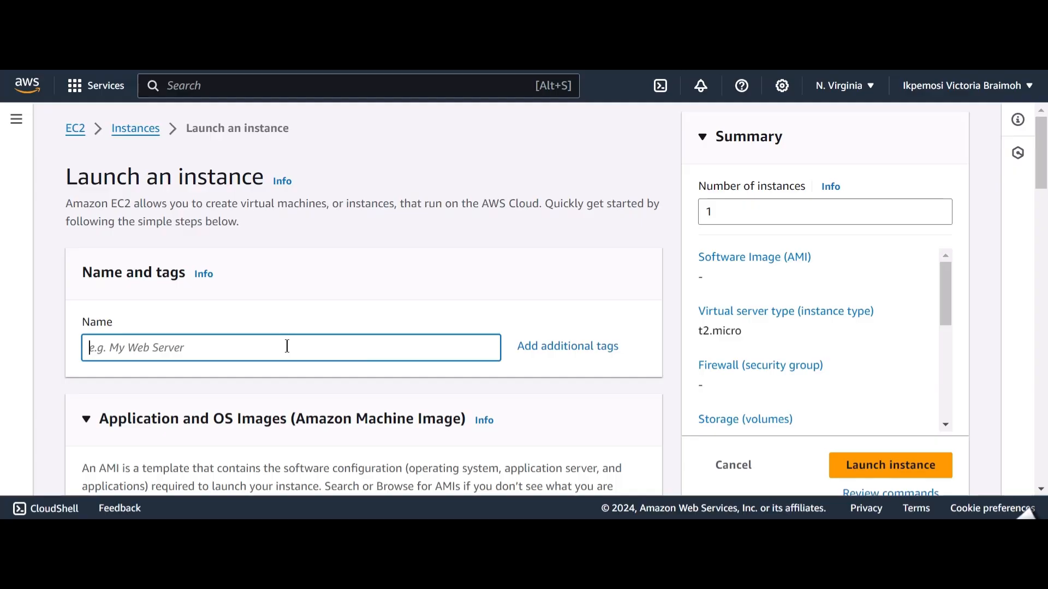
pyautogui.write('MyPriva')
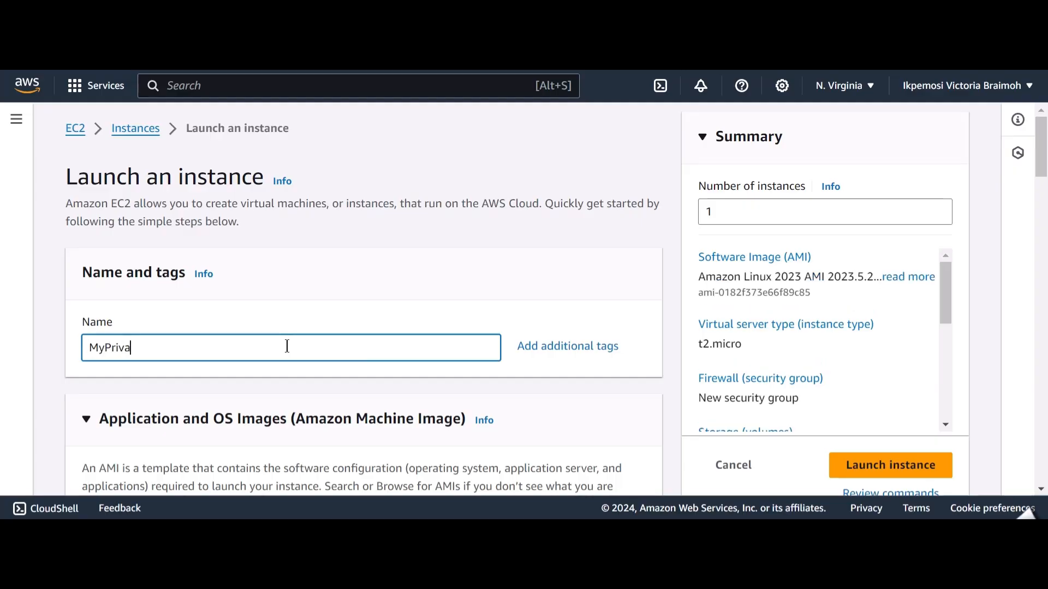
pyautogui.write('teServer')
pyautogui.scroll(-7, 287, 346)
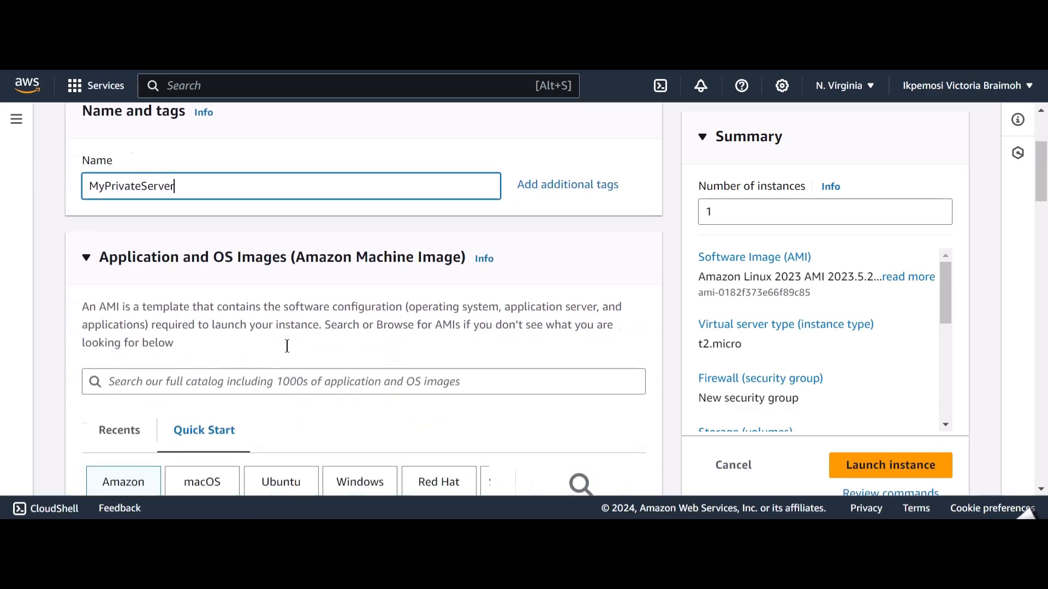
pyautogui.scroll(-1, 287, 346)
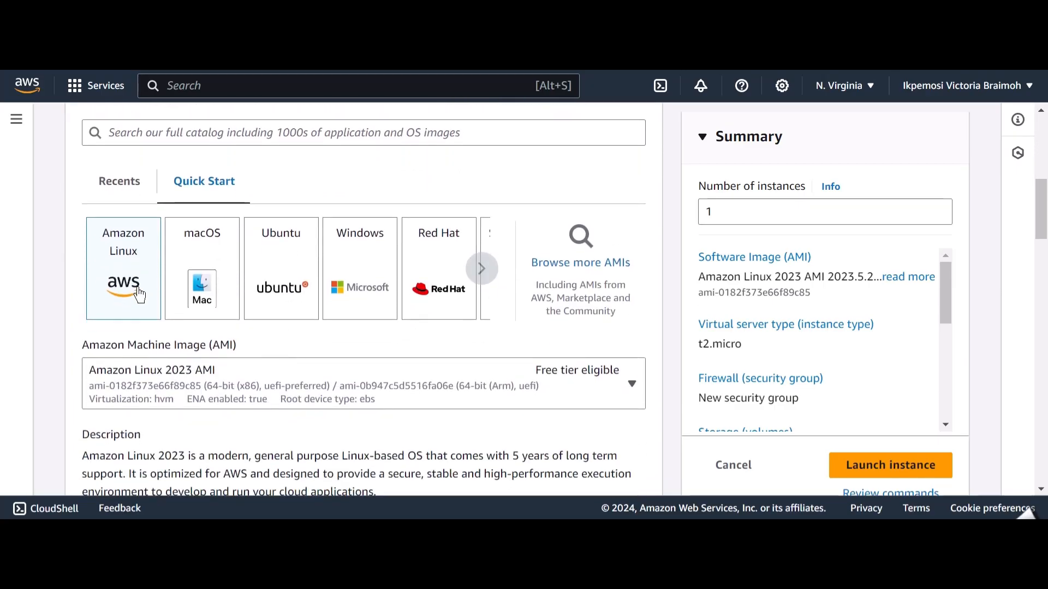
# Choose the Amazon Linux 2 AMI (HVM) - Kernel 5.10, SSD Volume Type as the machine image
pyautogui.scroll(-3, 135, 322)
pyautogui.click(210, 259)
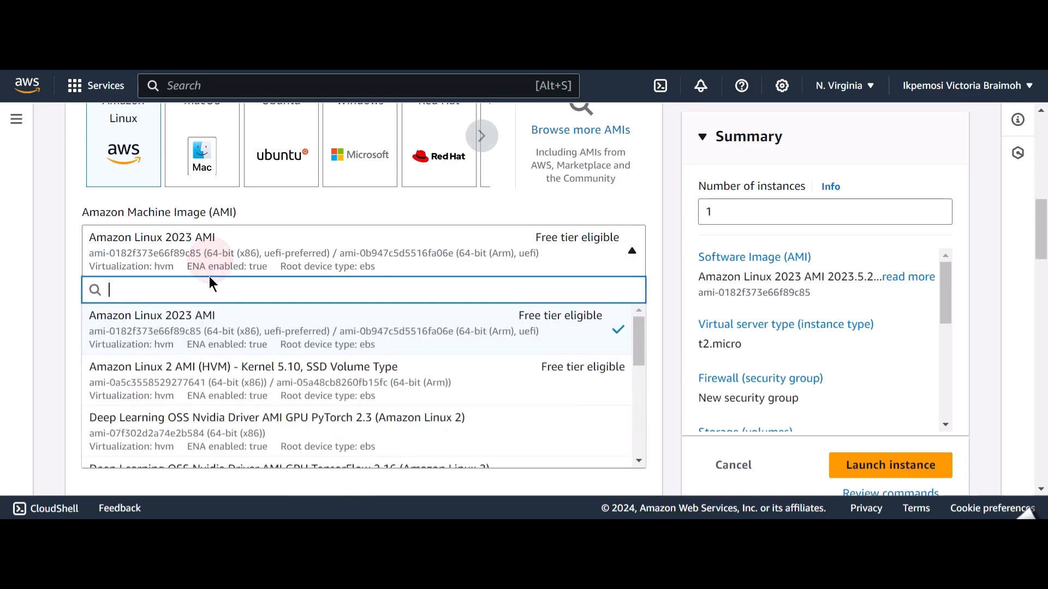
pyautogui.click(175, 378)
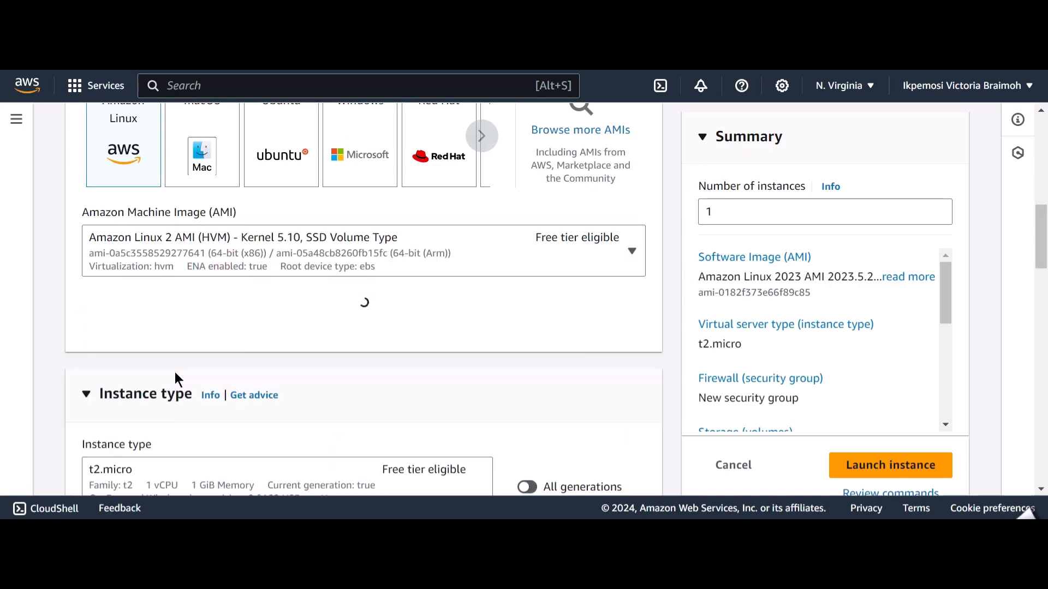
# Select the existing key pair for logging in to MyPrivateServer, keeping the t2.micro instance type
pyautogui.scroll(-3, 286, 319)
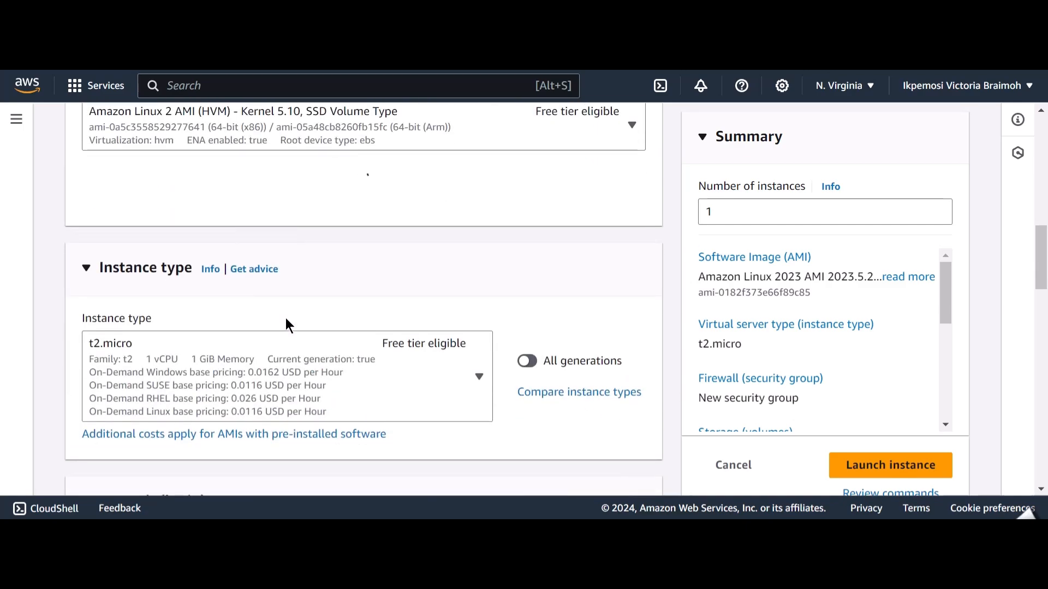
pyautogui.scroll(-2, 213, 301)
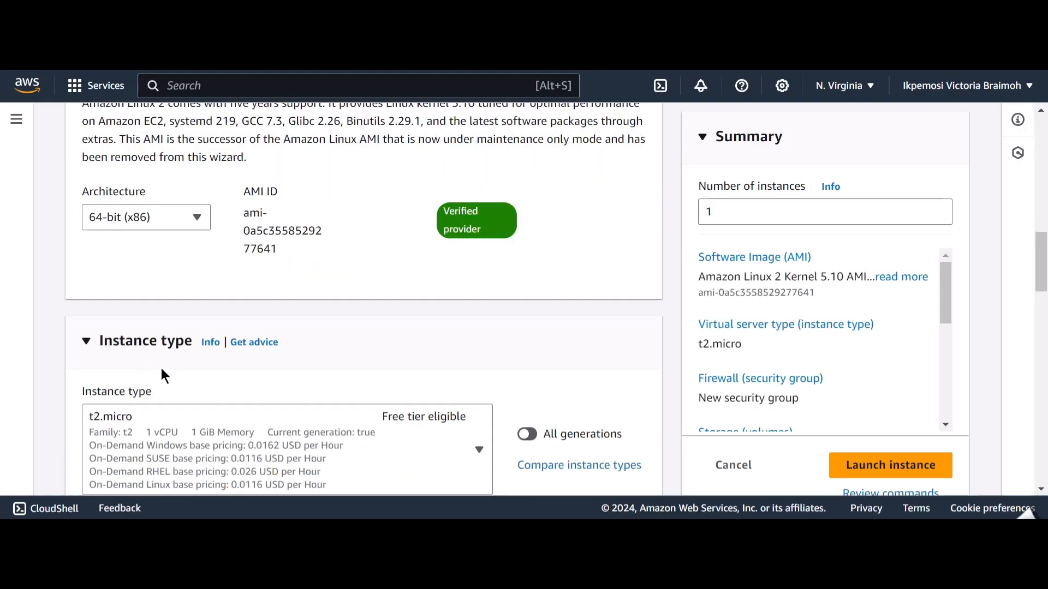
pyautogui.scroll(-5, 246, 382)
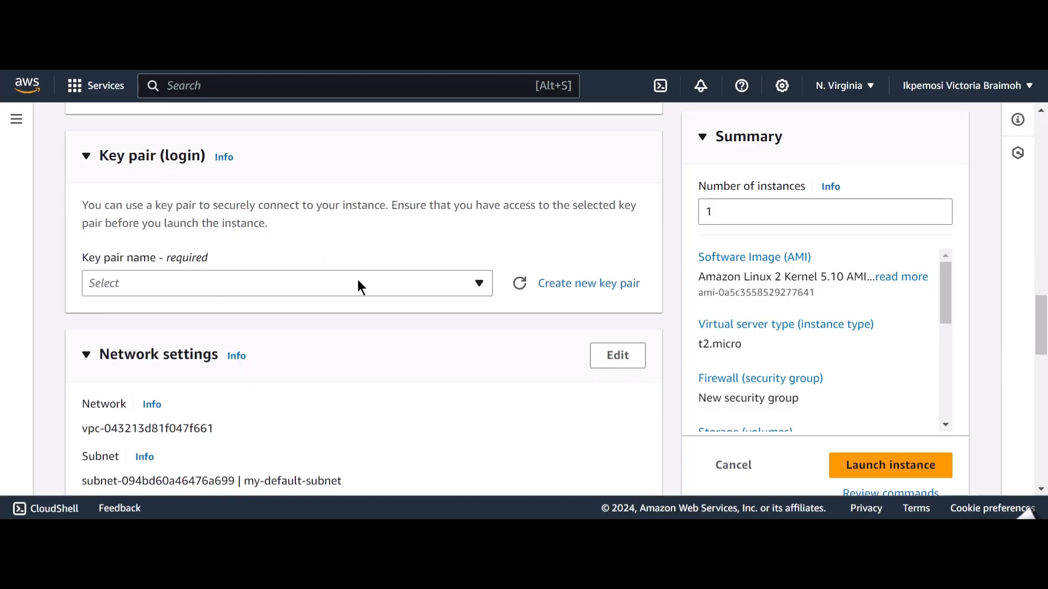
pyautogui.click(358, 279)
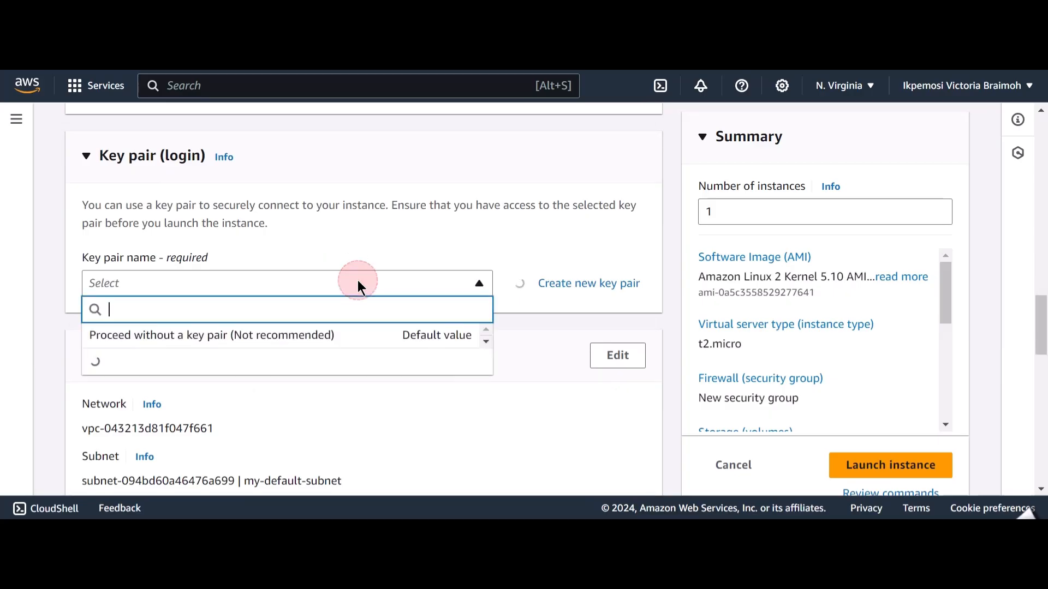
pyautogui.click(213, 375)
# Edit the network settings to use MyVPC with MyPrivateSubnet, keeping auto-assign public IP set to Disable
pyautogui.scroll(-3, 381, 360)
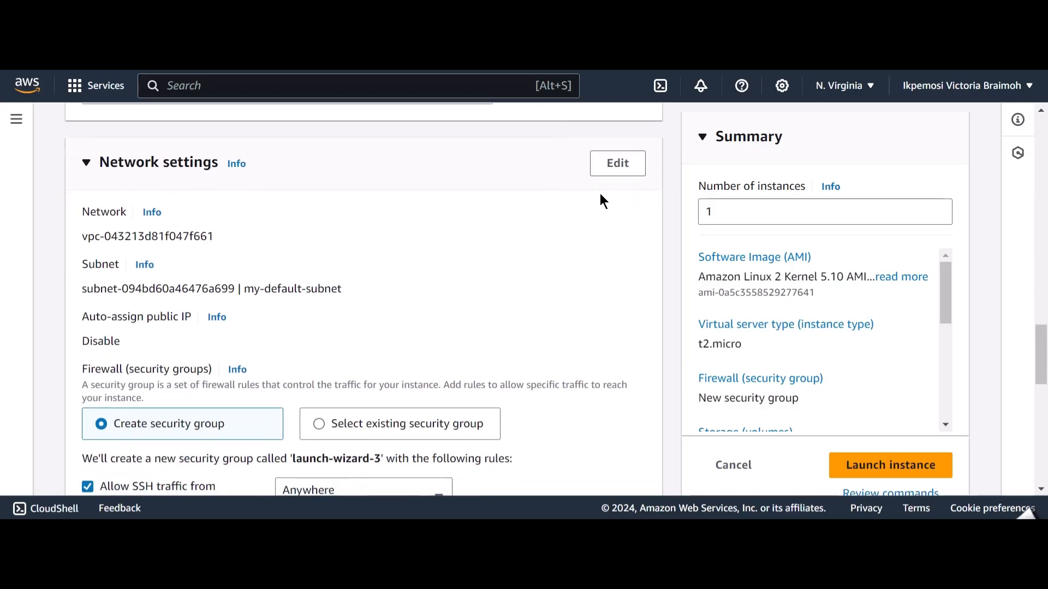
pyautogui.click(619, 164)
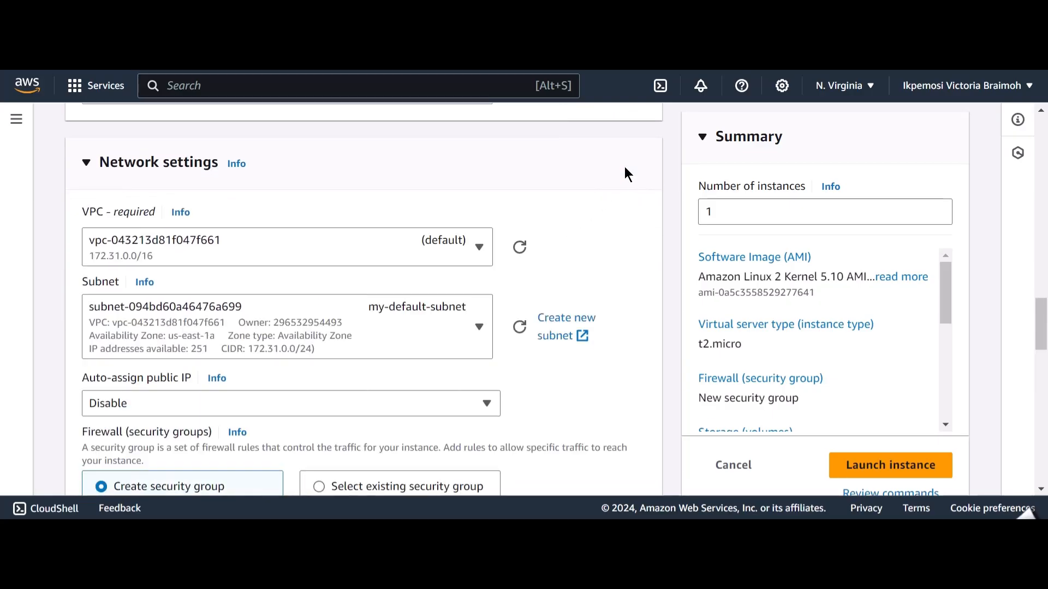
pyautogui.scroll(-1, 437, 248)
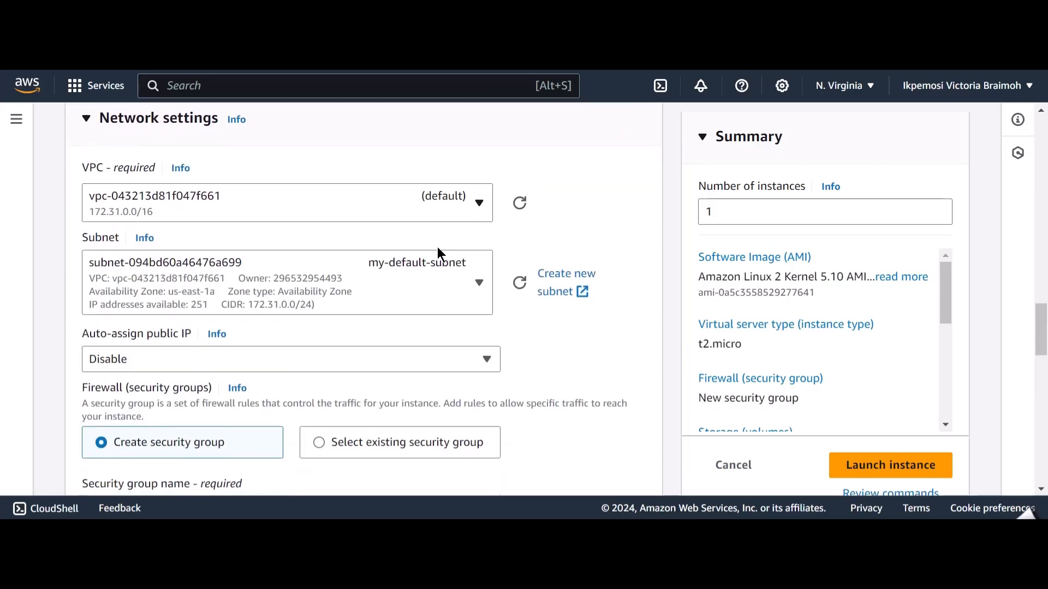
pyautogui.click(390, 197)
pyautogui.click(309, 296)
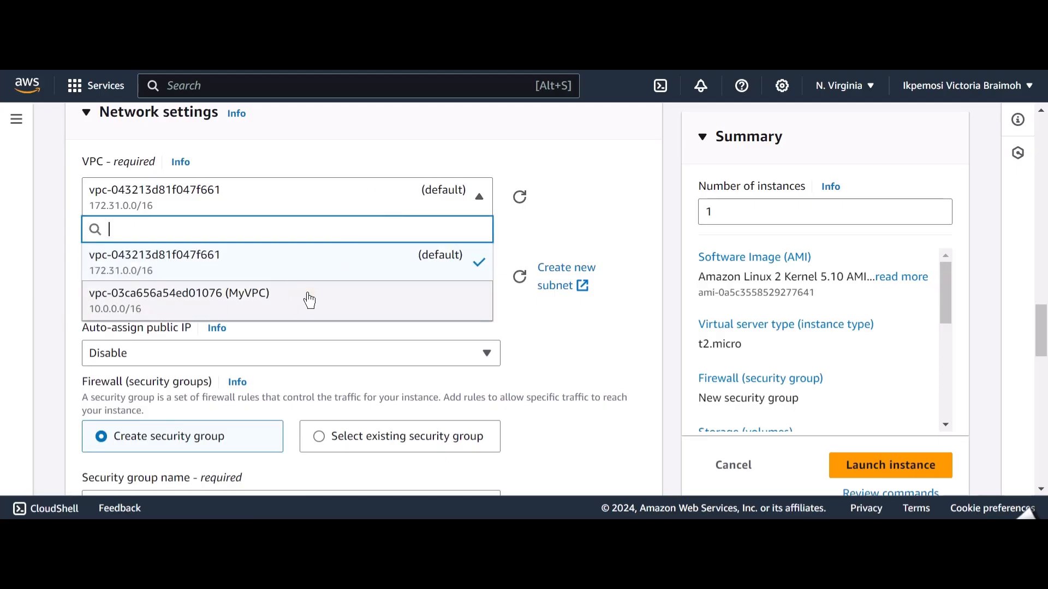
pyautogui.scroll(-1, 308, 294)
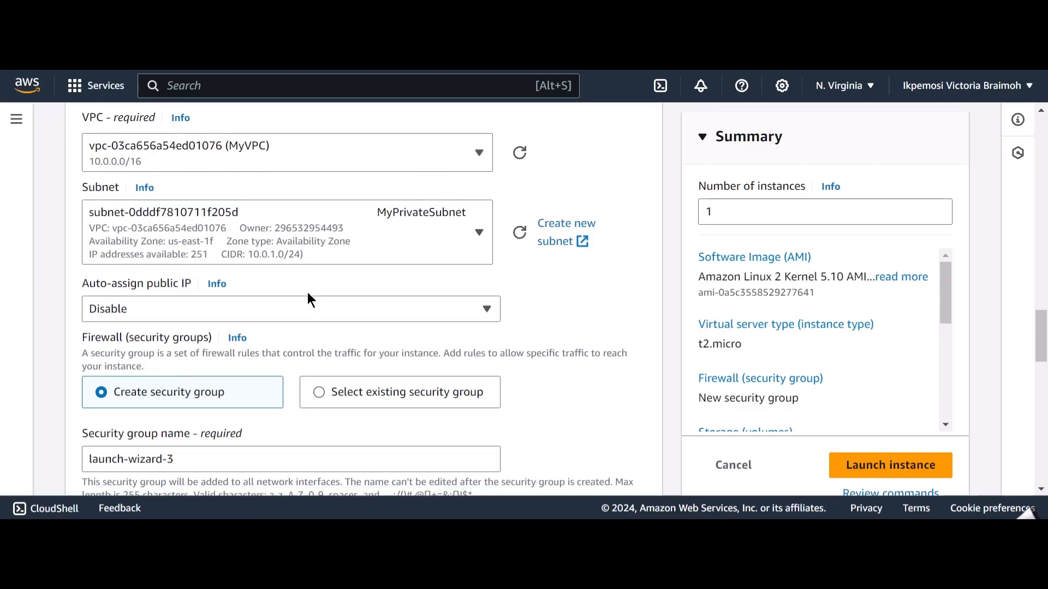
pyautogui.click(328, 227)
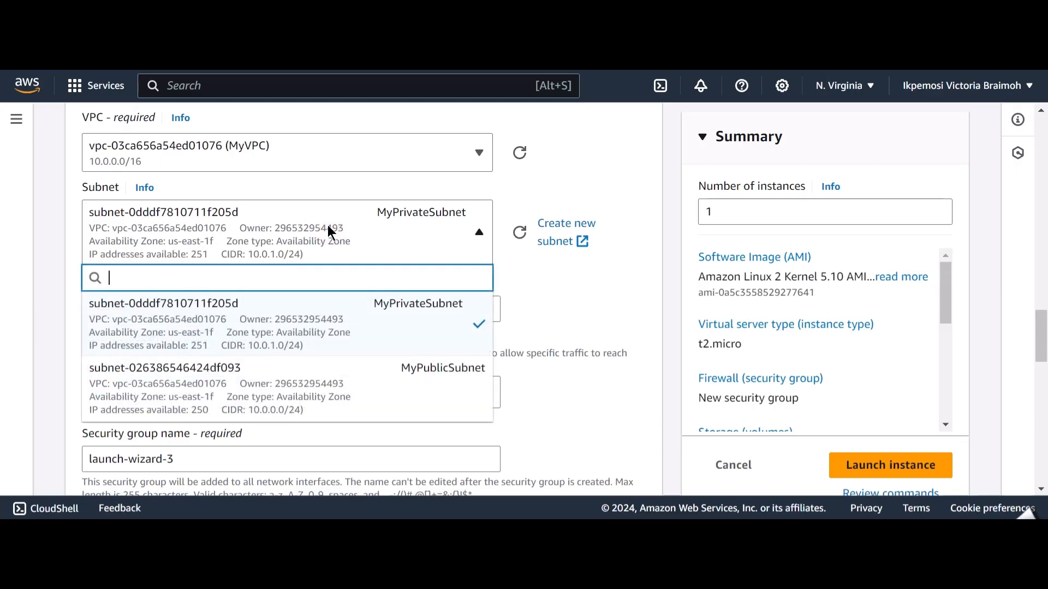
pyautogui.click(278, 321)
pyautogui.scroll(-1, 321, 247)
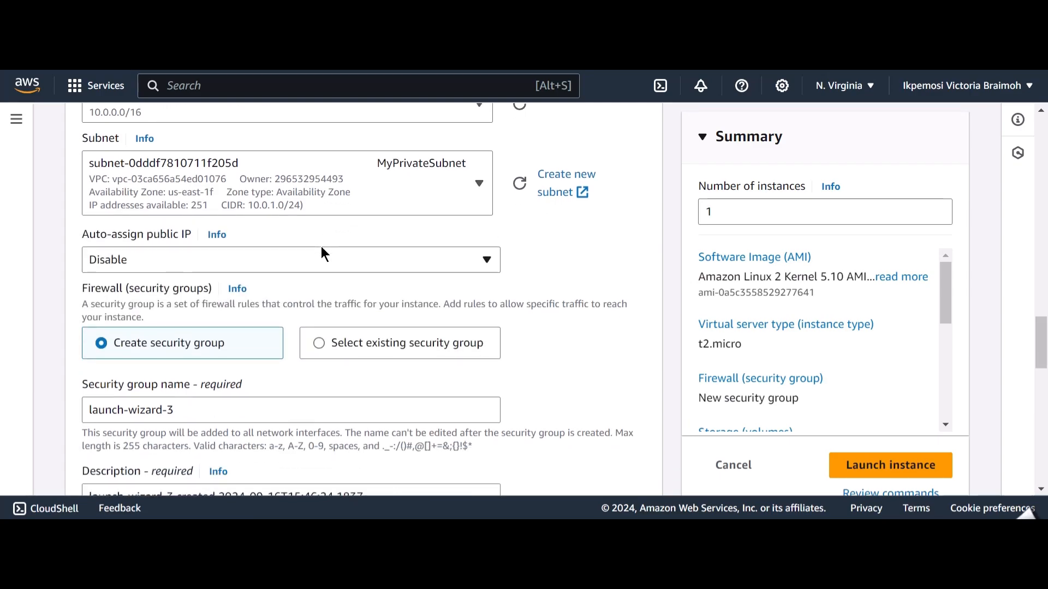
pyautogui.click(270, 263)
pyautogui.click(270, 263)
# Switch the firewall to an existing security group and select MyEC2Server-SG
pyautogui.scroll(-2, 271, 264)
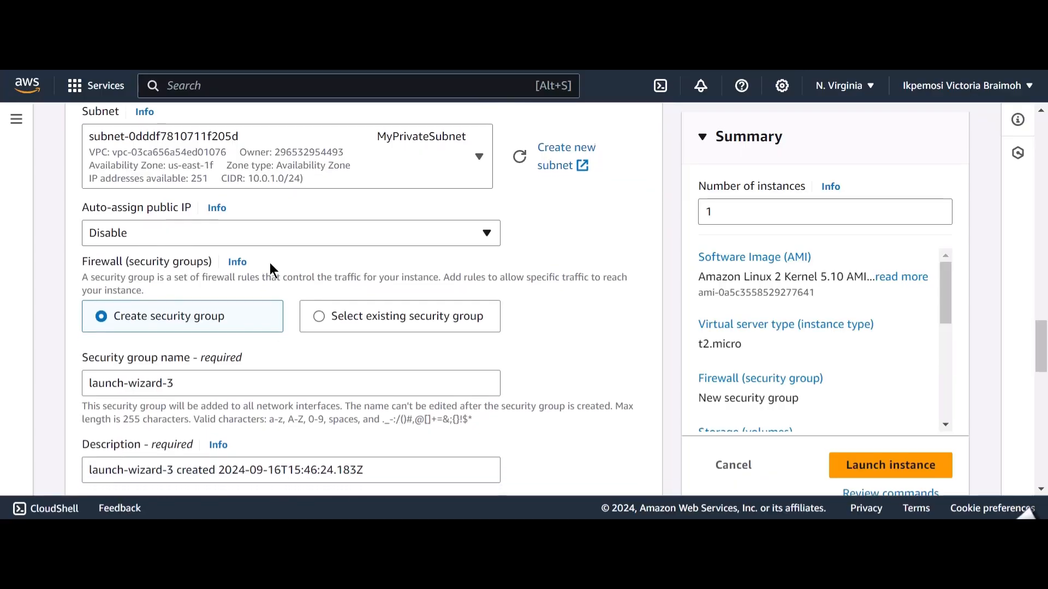
pyautogui.scroll(-1, 270, 263)
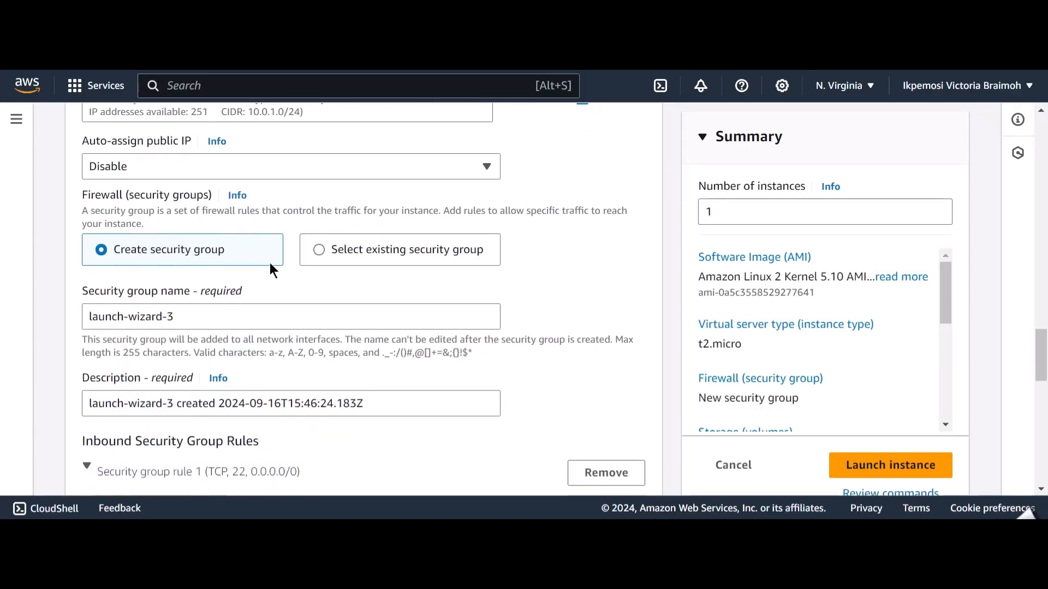
pyautogui.click(320, 248)
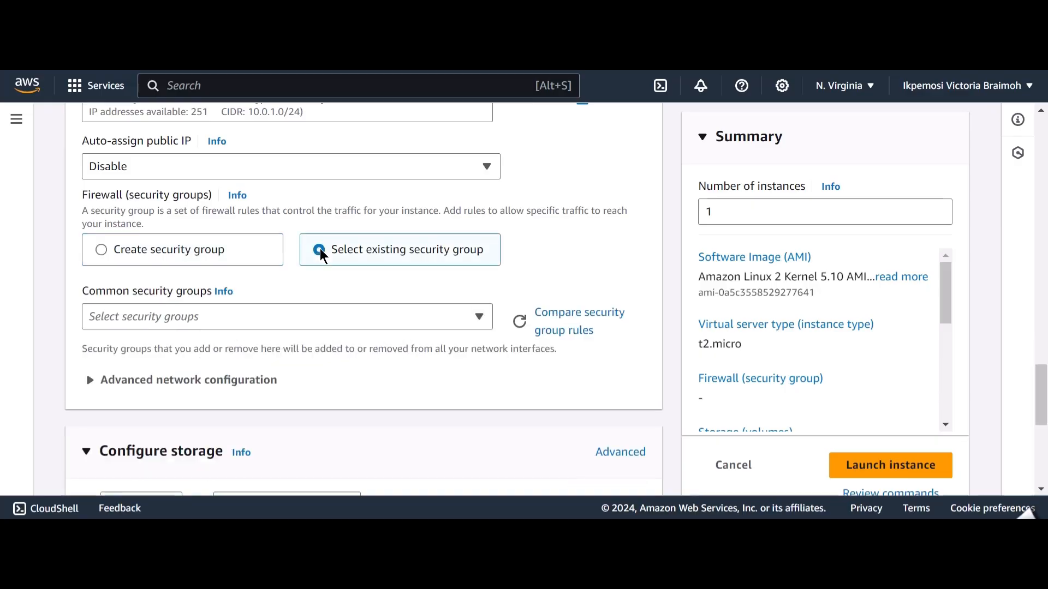
pyautogui.scroll(-1, 320, 249)
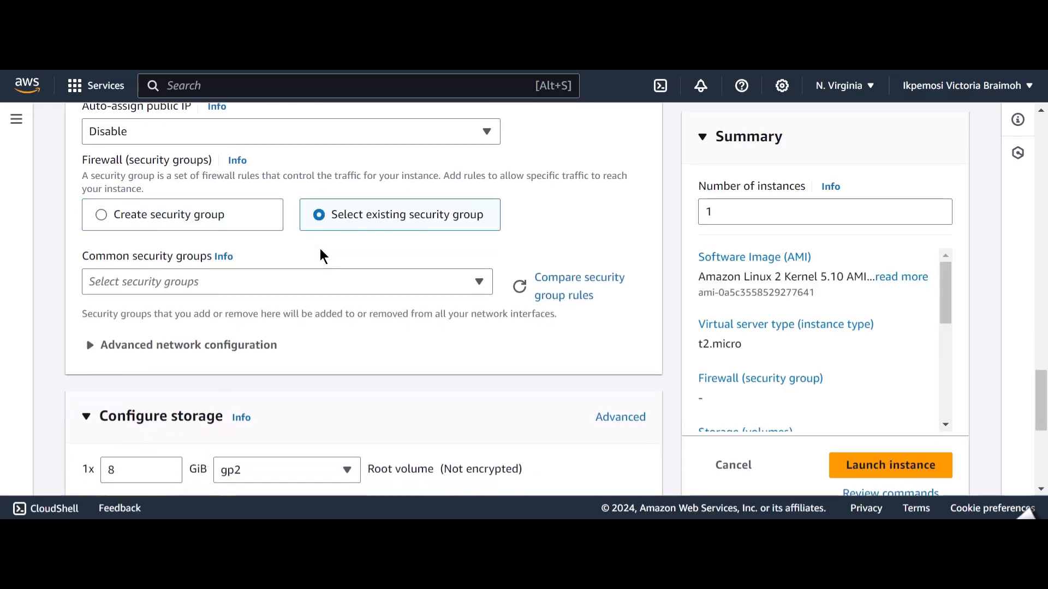
pyautogui.click(310, 281)
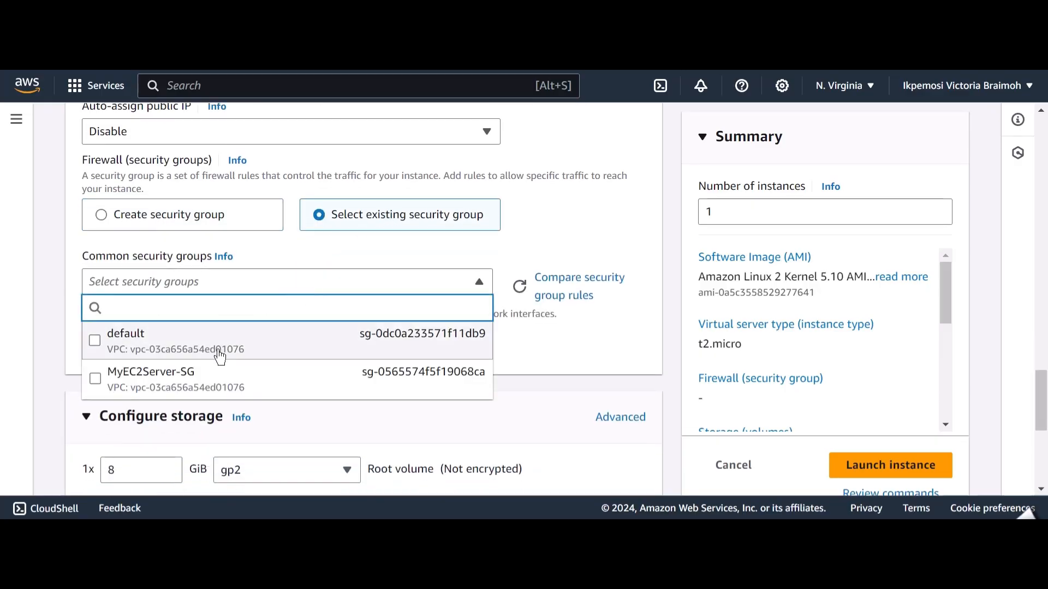
pyautogui.click(194, 374)
# Keep the default 8 GiB gp2 storage and launch the MyPrivateServer instance
pyautogui.scroll(-3, 385, 309)
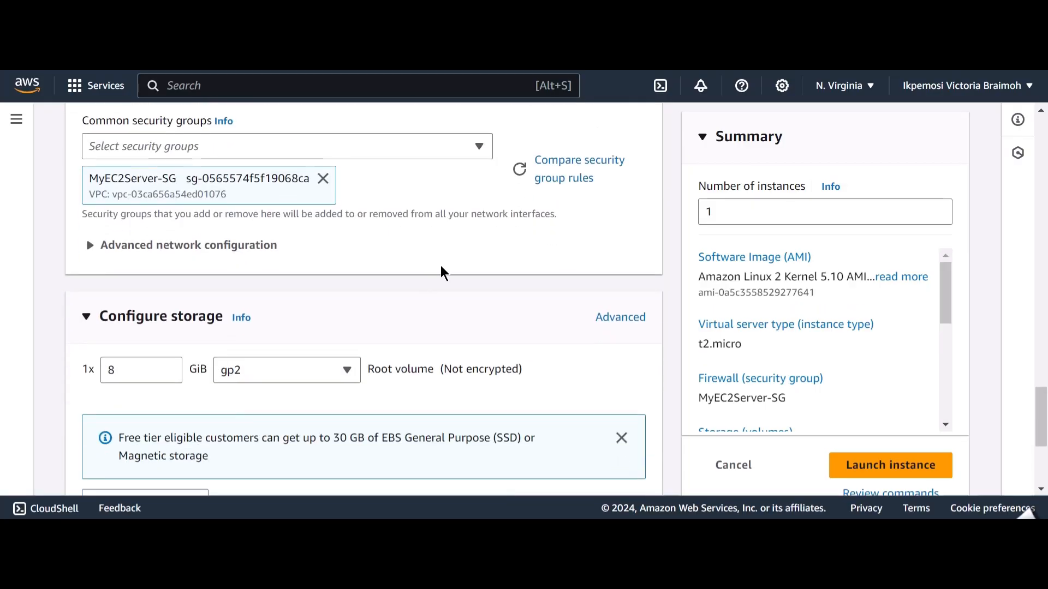
pyautogui.scroll(-4, 441, 267)
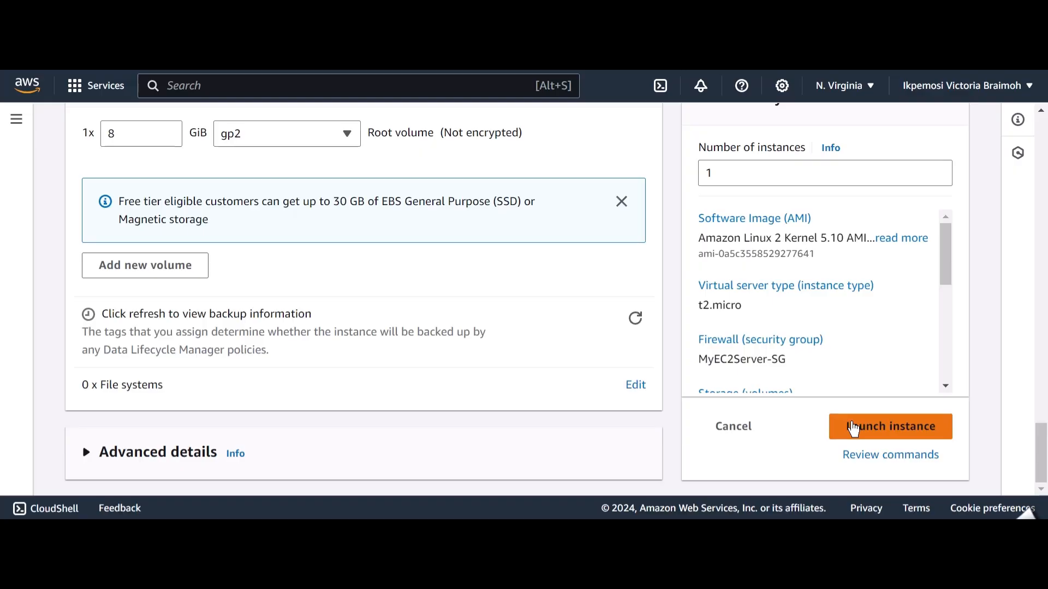
pyautogui.click(854, 430)
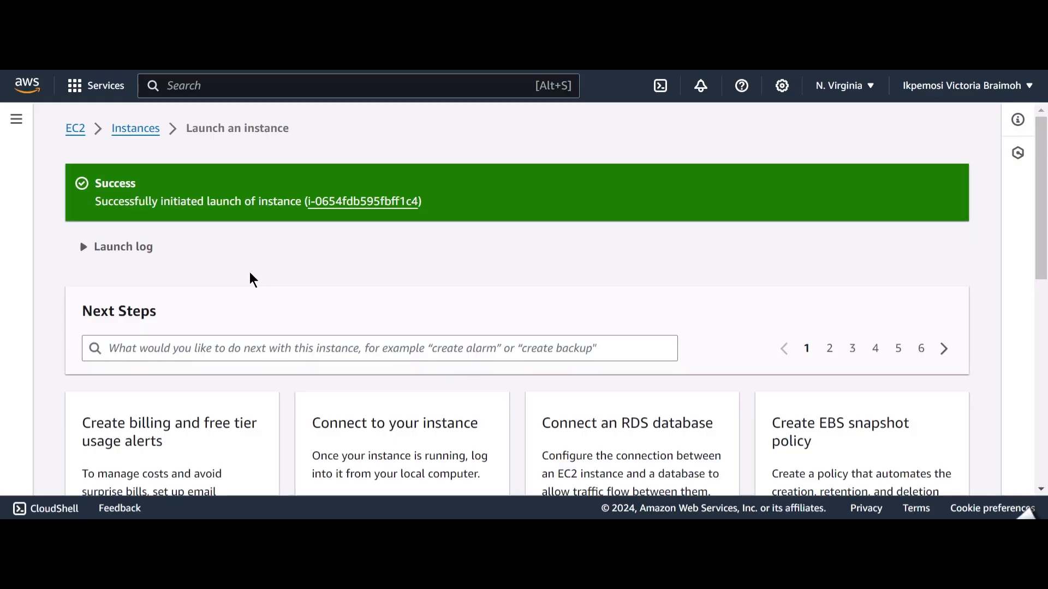
# Go to the EC2 dashboard, open the running instances, and check the status checks of both servers
pyautogui.click(73, 132)
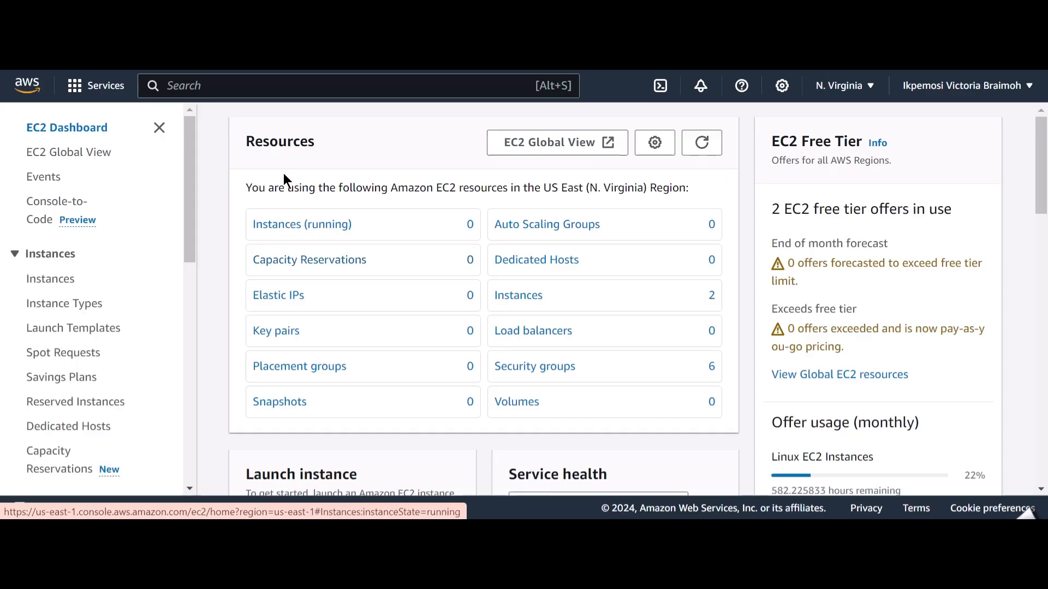
pyautogui.click(285, 241)
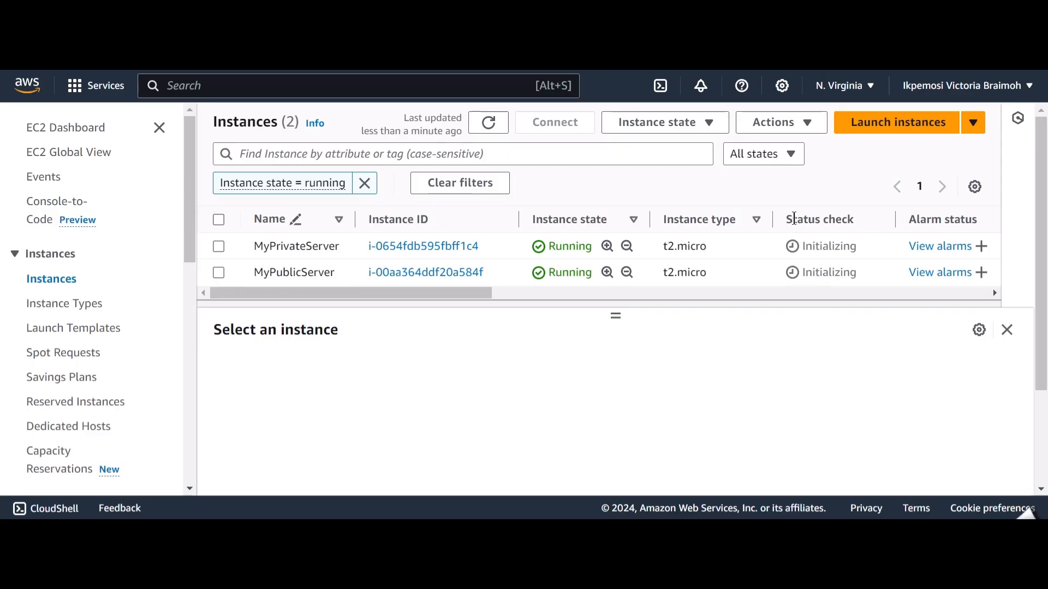
pyautogui.moveTo(786, 219); pyautogui.dragTo(818, 226)
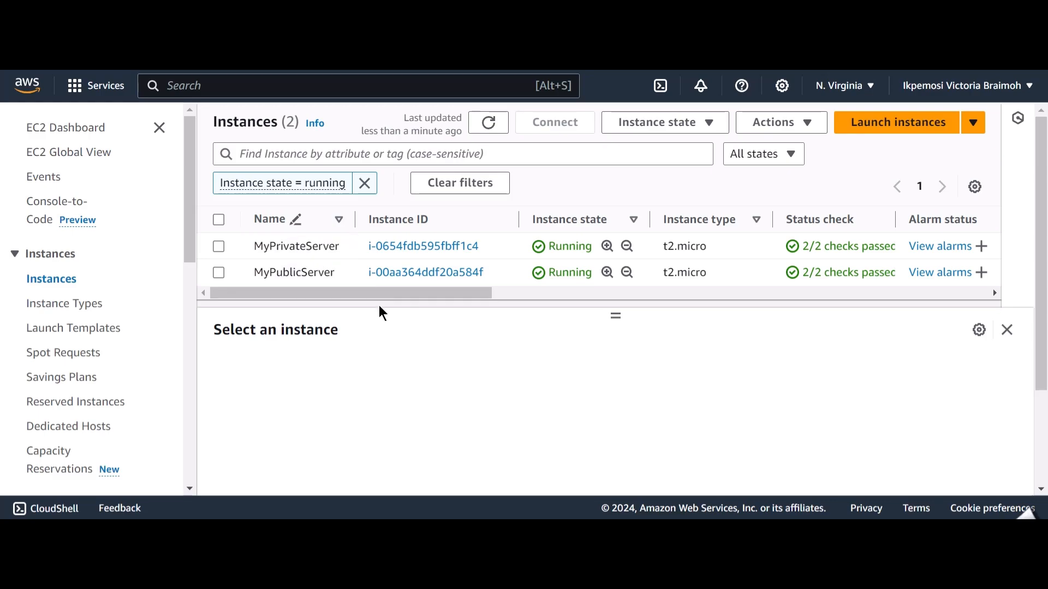
# Open the connection options for MyPublicServer and read the notice about SSH port 22 and 0.0.0.0/0
pyautogui.click(219, 274)
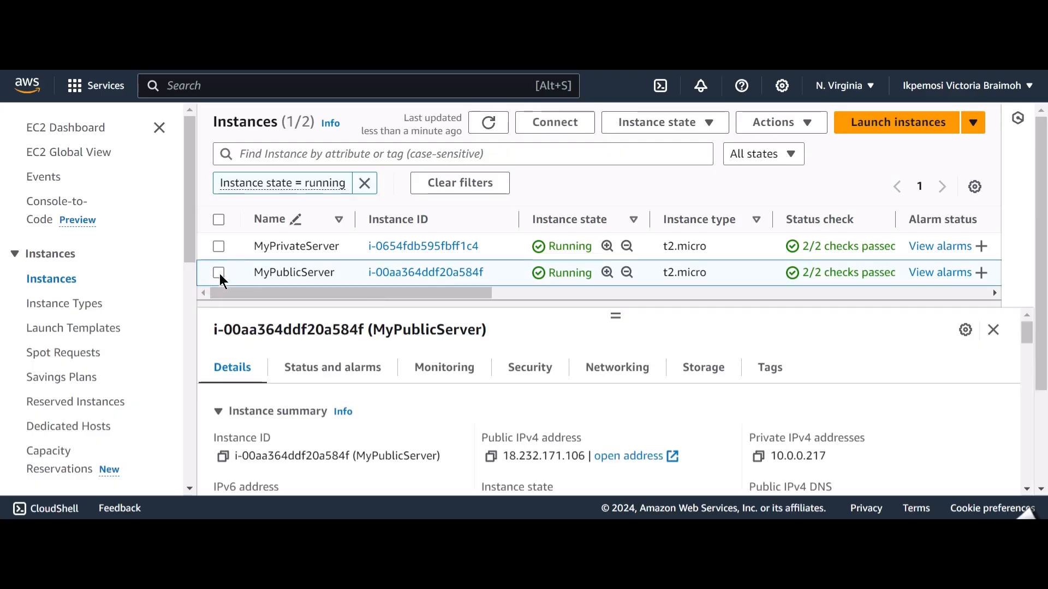
pyautogui.click(571, 124)
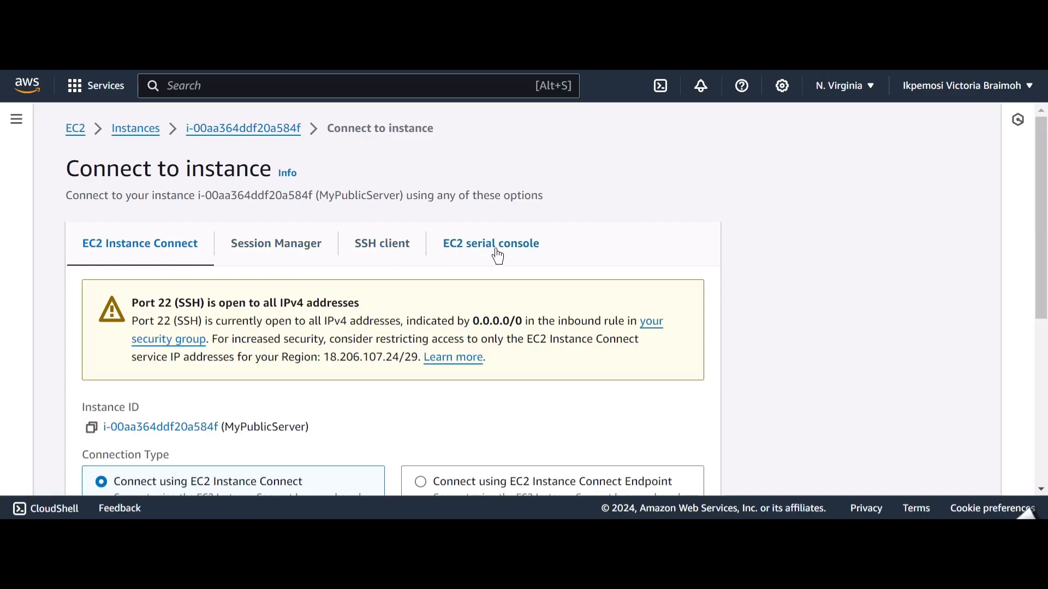
pyautogui.scroll(-1, 457, 262)
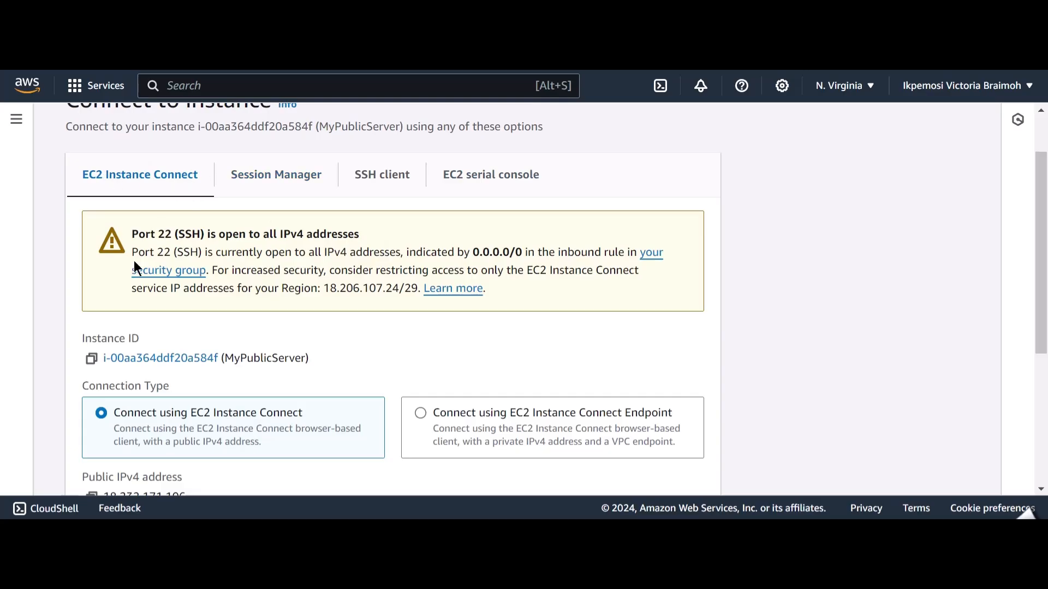
pyautogui.scroll(-1, 134, 264)
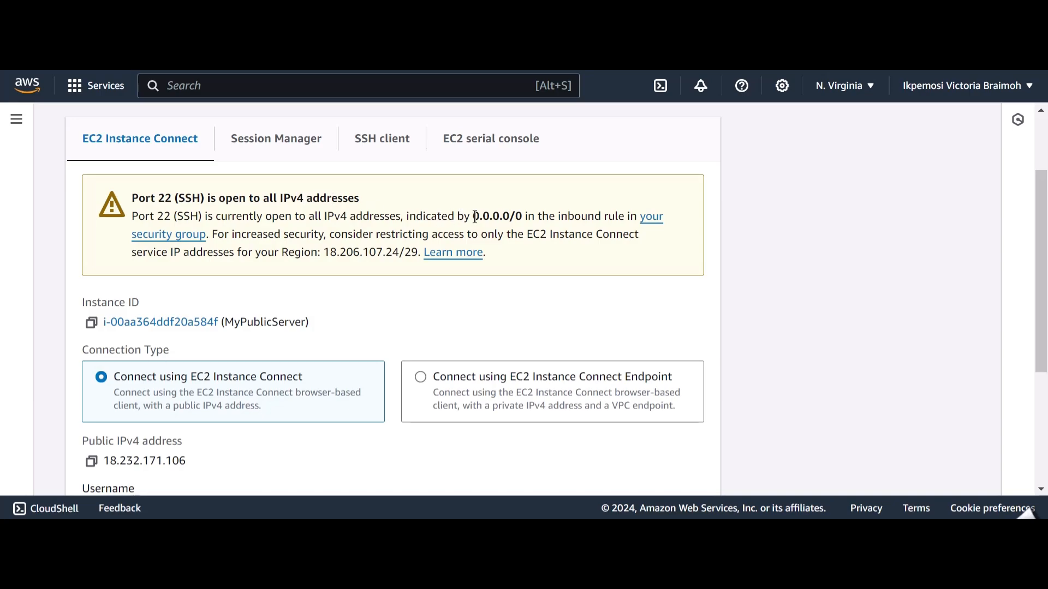
pyautogui.rightClick(524, 217)
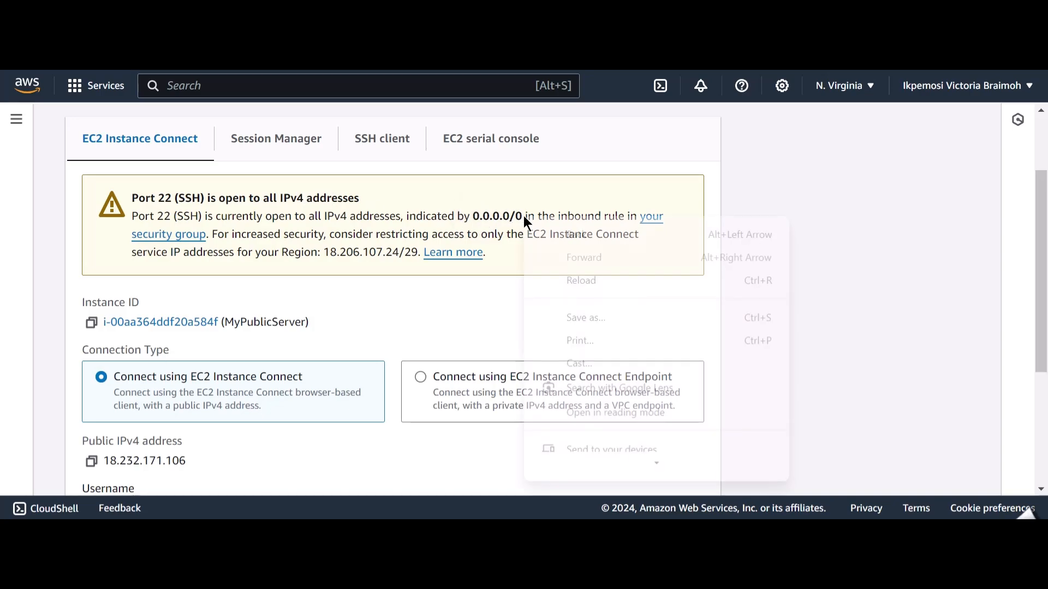
pyautogui.click(497, 210)
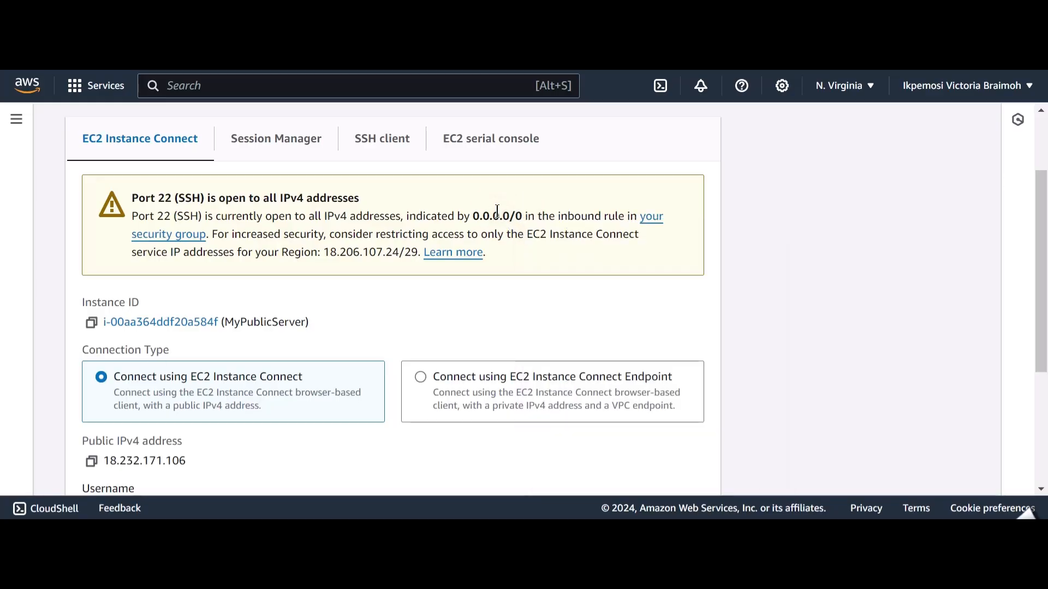
pyautogui.moveTo(473, 216); pyautogui.dragTo(524, 215)
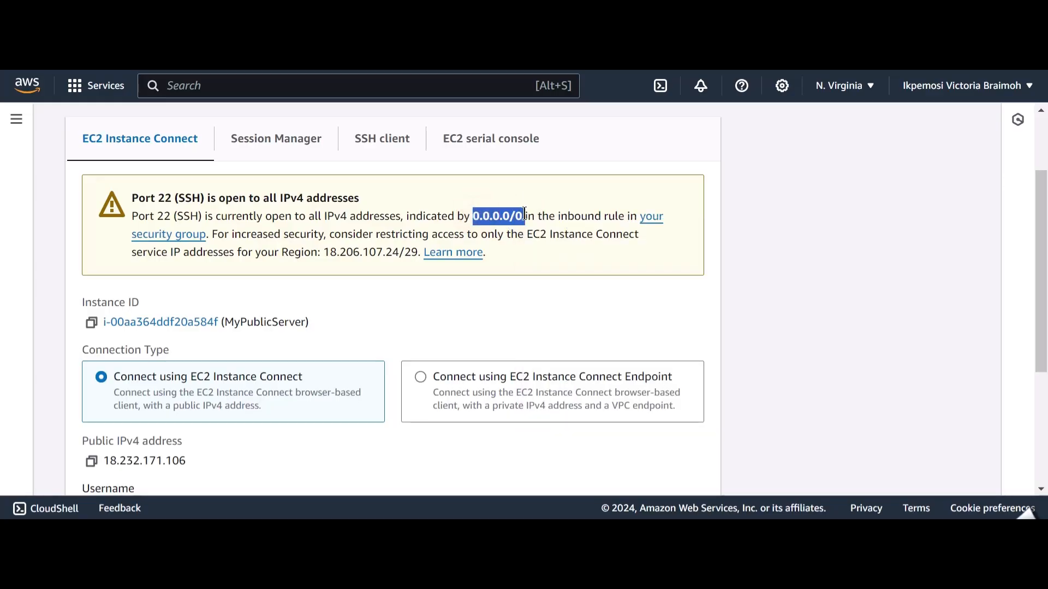
pyautogui.click(501, 226)
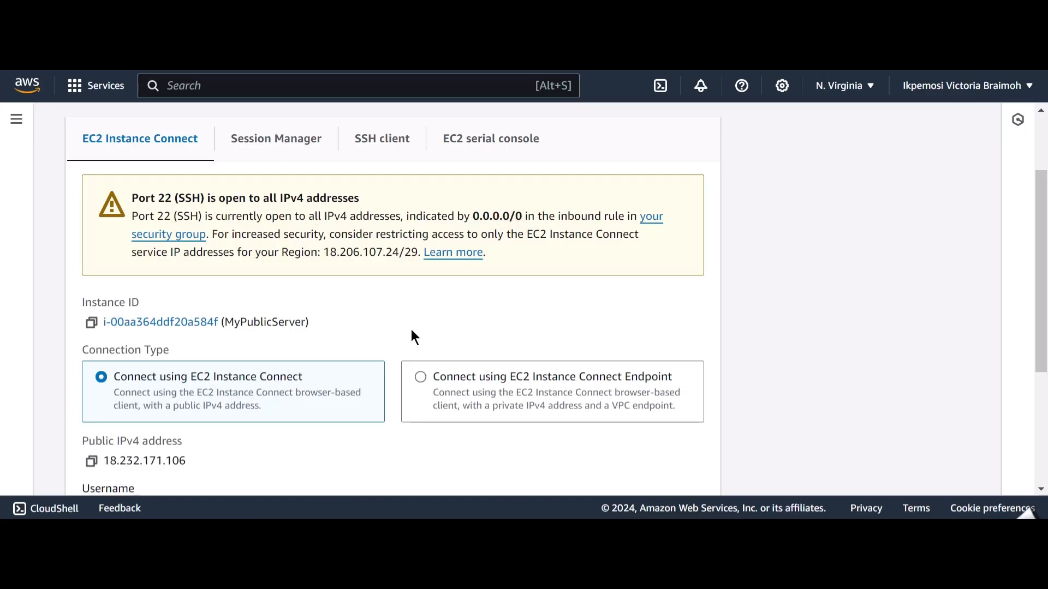
# Connect to MyPublicServer using EC2 Instance Connect with the default username ec2-user
pyautogui.scroll(-2, 411, 330)
pyautogui.scroll(-2, 334, 333)
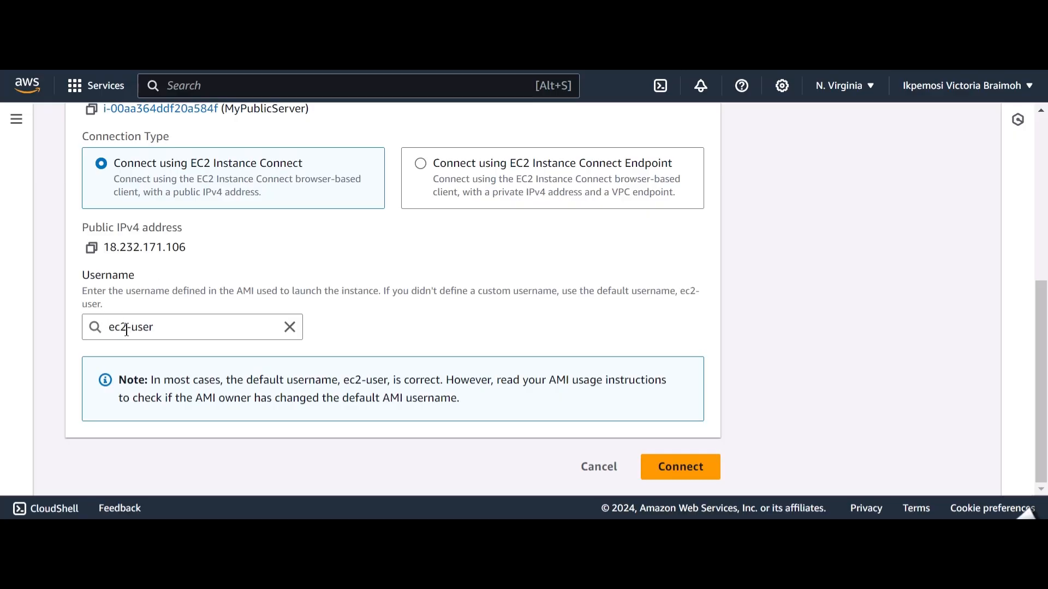
pyautogui.click(644, 468)
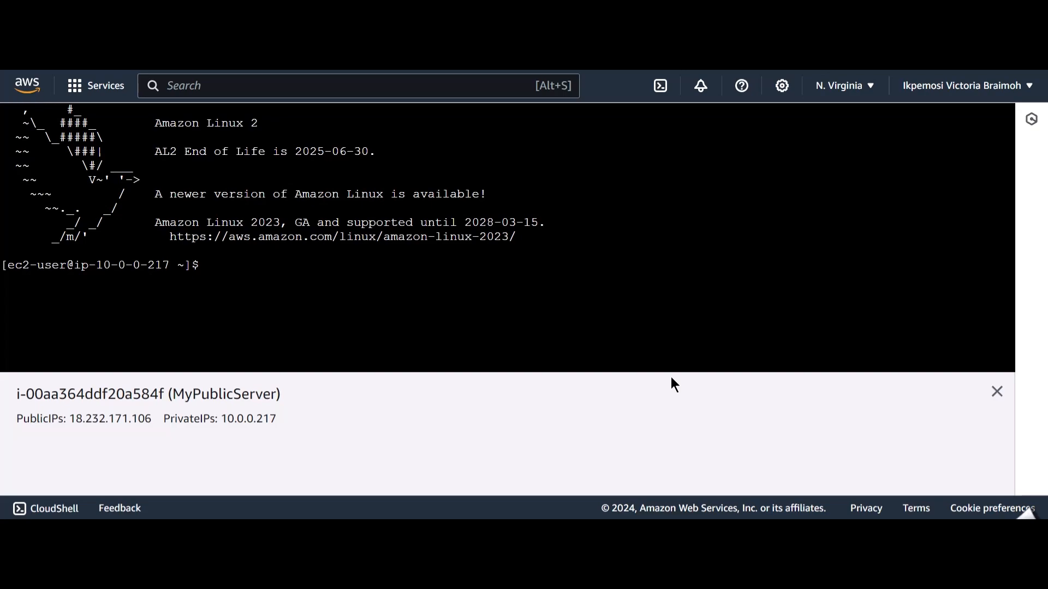
# Switch to the root user in the MyPublicServer terminal with sudo su
pyautogui.click(372, 258)
pyautogui.write('sudo su')
pyautogui.press('Return')
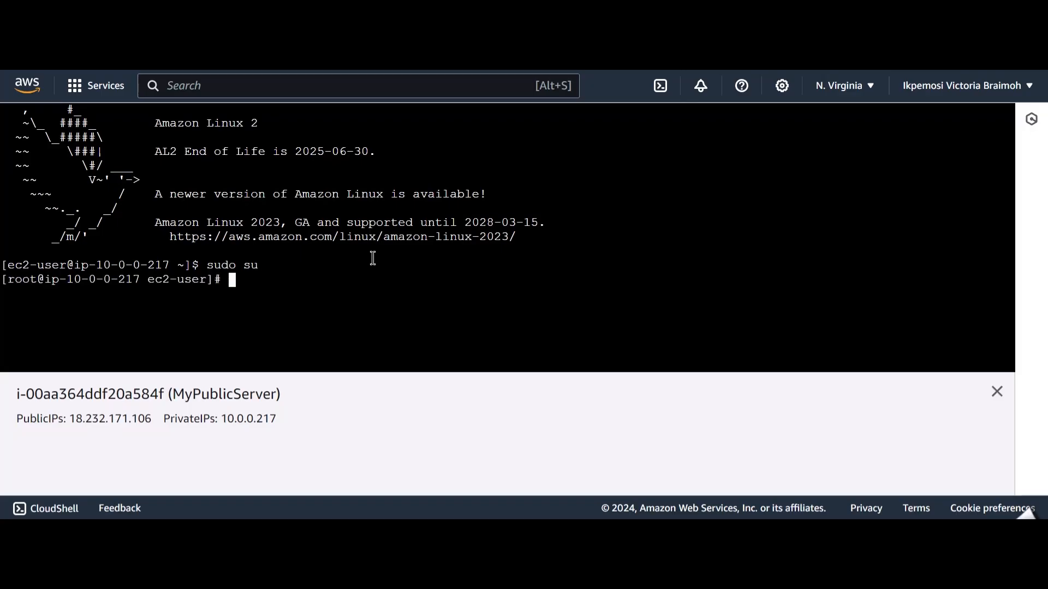
# Update the packages on MyPublicServer with yum -y update
pyautogui.write('yum')
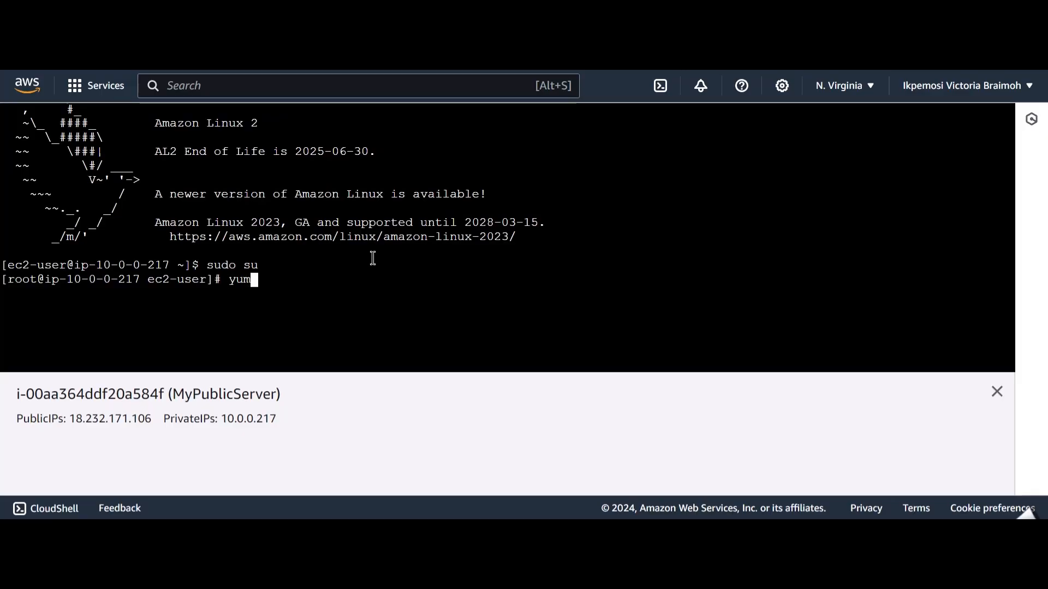
pyautogui.write(' -y update')
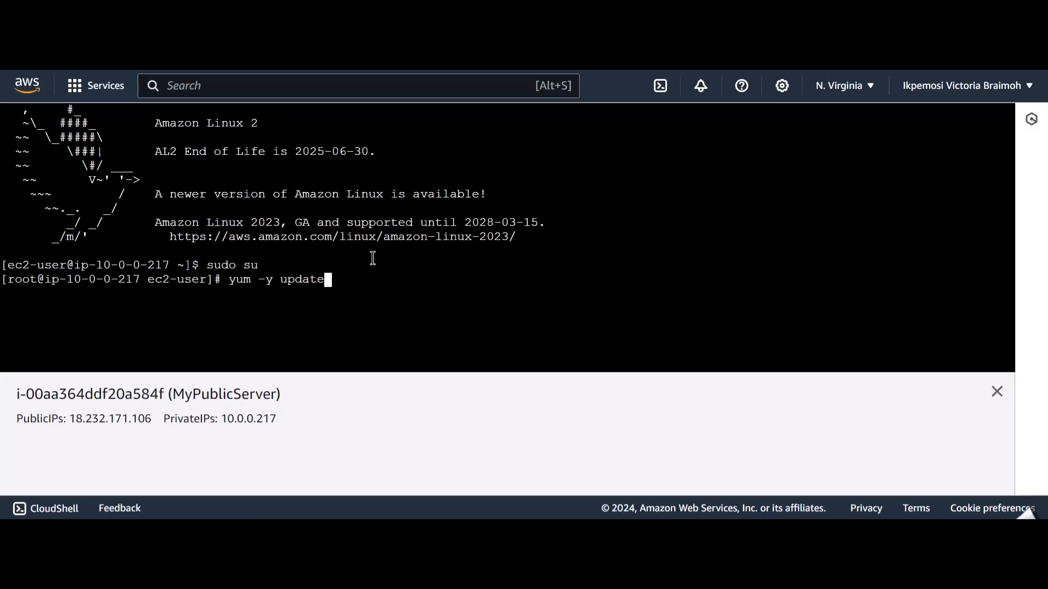
pyautogui.press('Return')
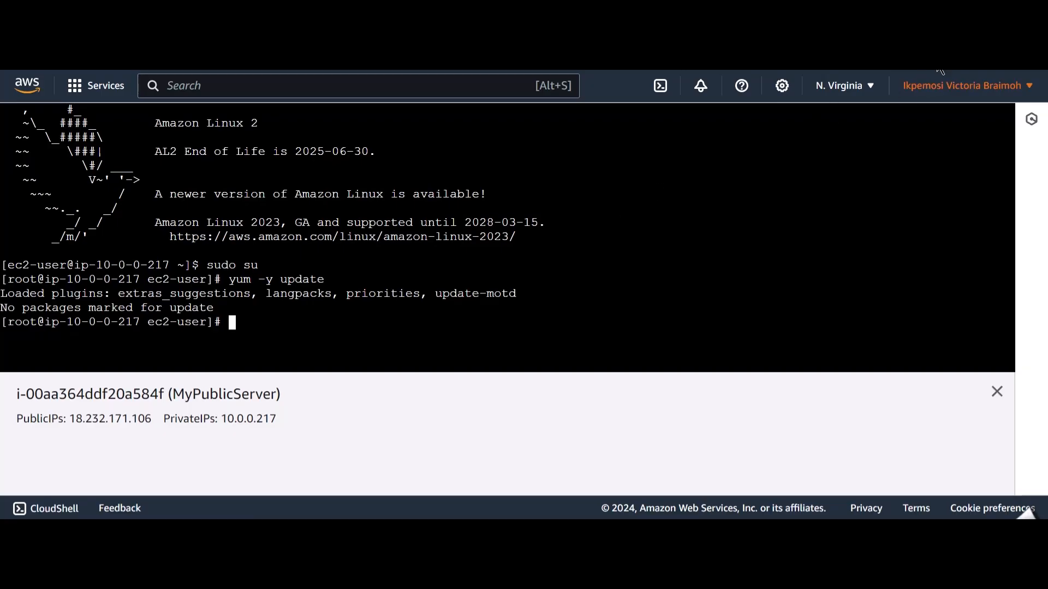
# Open the downloaded MyKey (2).pem in Notepad just this once, copy the entire private key, and close the file
pyautogui.click(973, 38)
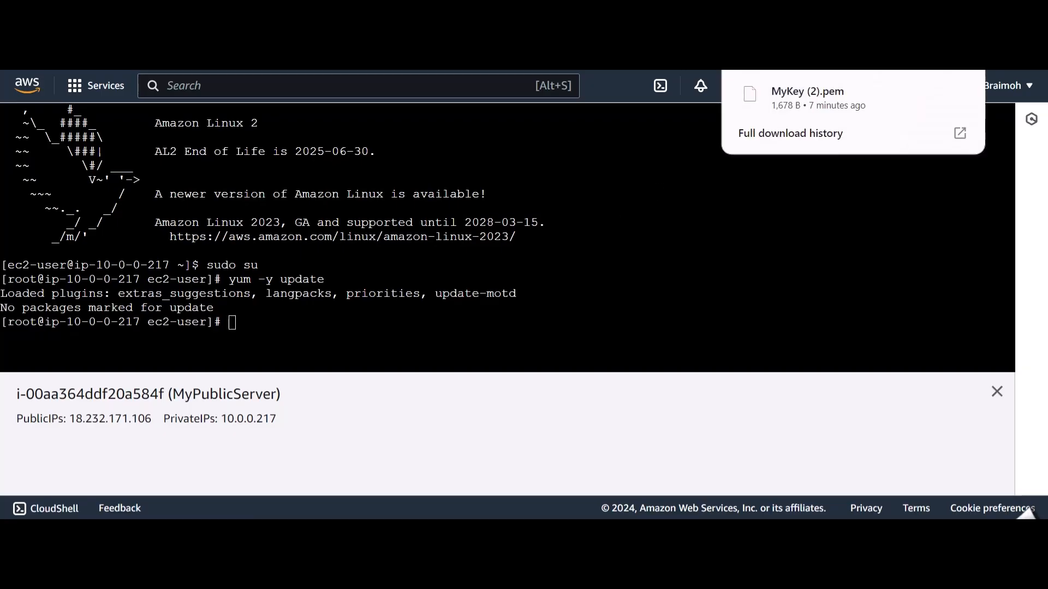
pyautogui.click(828, 103)
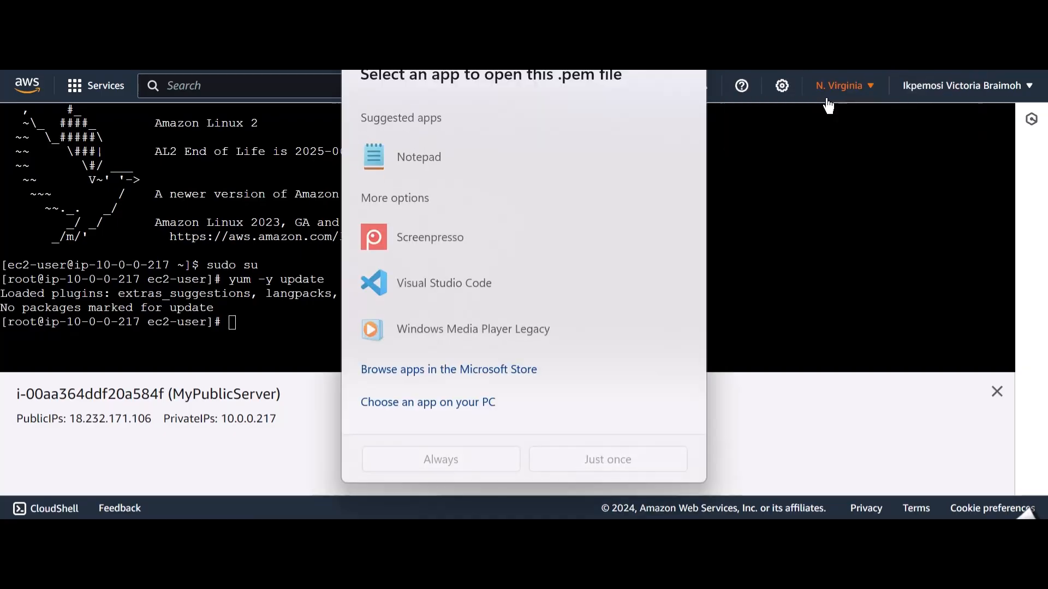
pyautogui.click(487, 155)
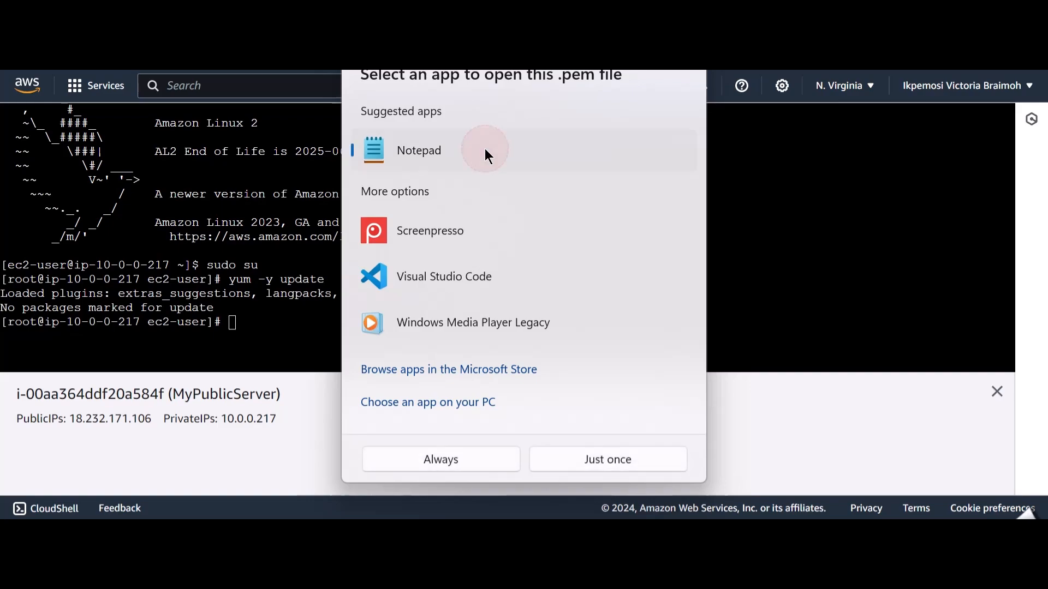
pyautogui.click(600, 461)
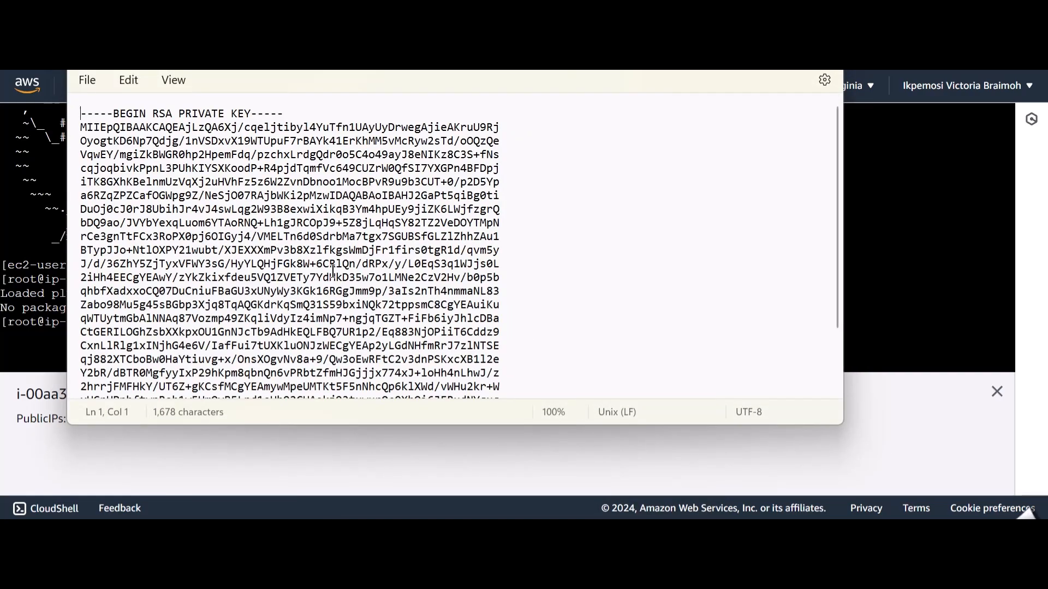
pyautogui.hotkey('ctrl', 'a')
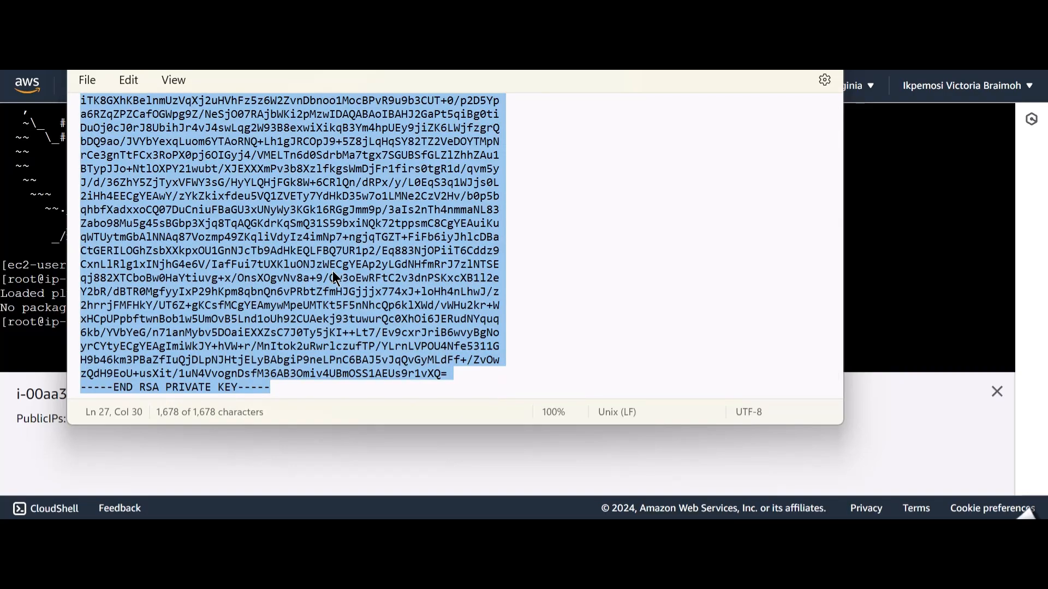
pyautogui.rightClick(332, 271)
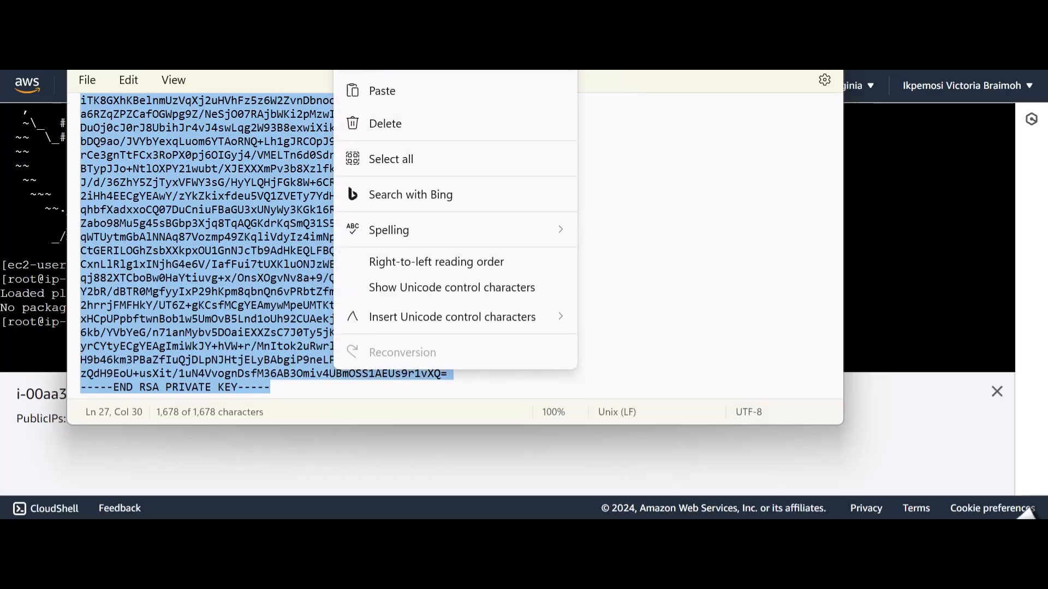
pyautogui.click(381, 58)
pyautogui.click(749, 53)
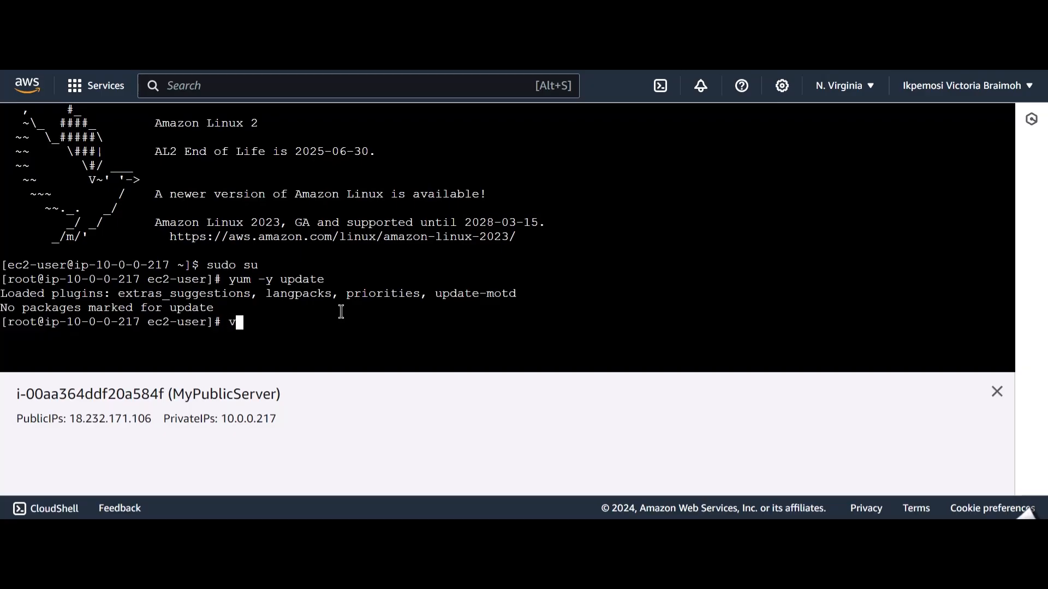
# Create a file named MyKey.pem in vi on MyPublicServer and paste the copied private key into it
pyautogui.write('vi')
pyautogui.write('MyKey.pem')
pyautogui.press('Return')
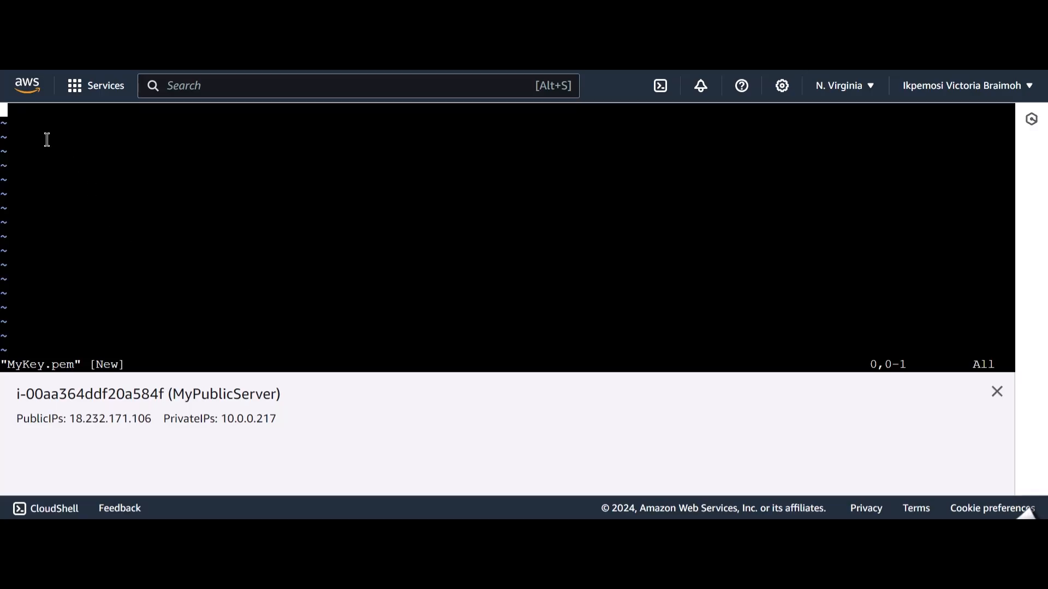
pyautogui.press('i')
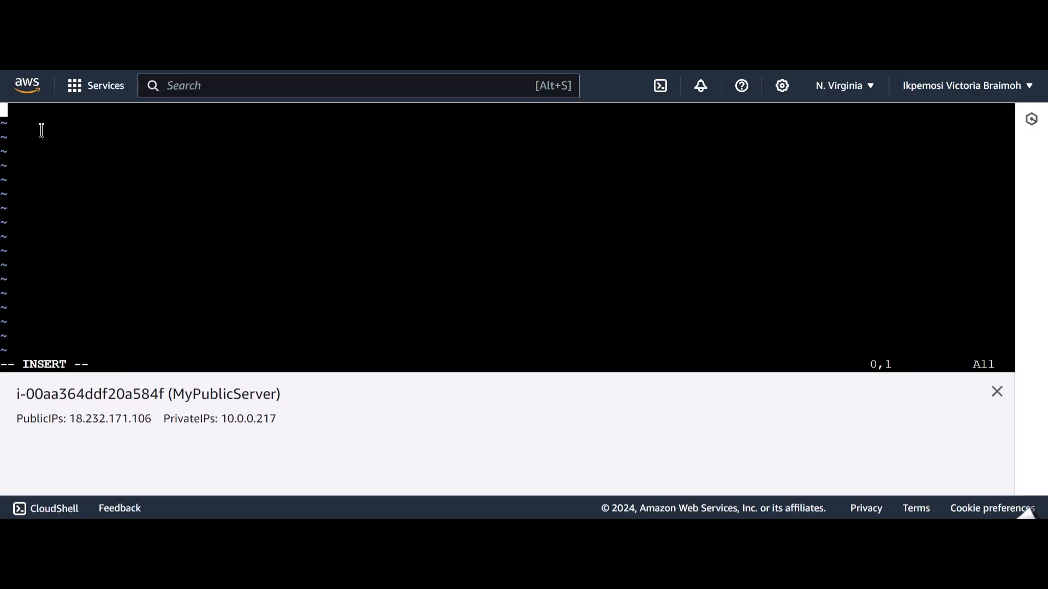
pyautogui.rightClick(41, 130)
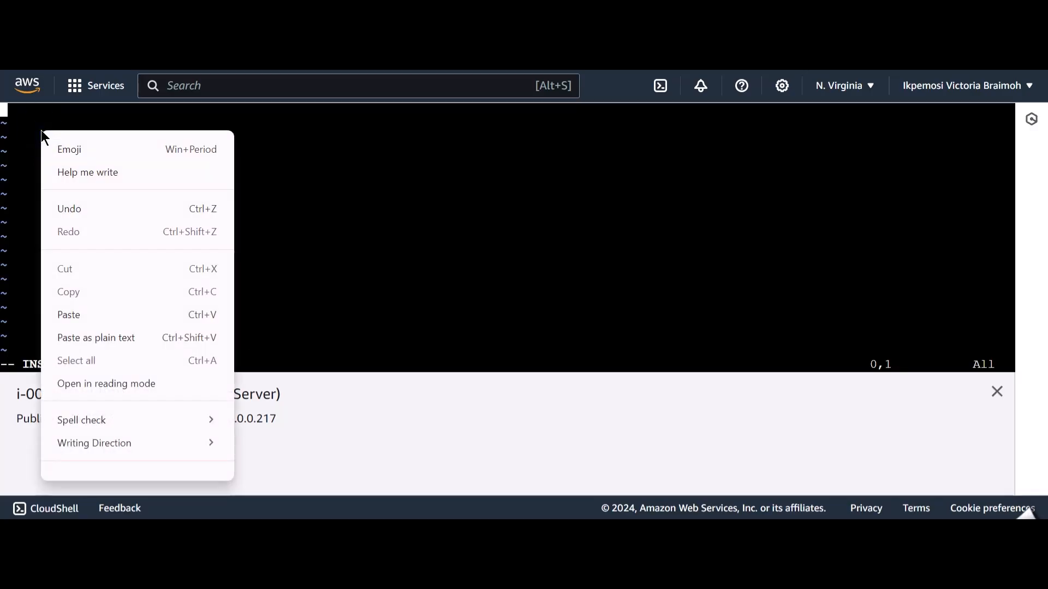
pyautogui.click(65, 313)
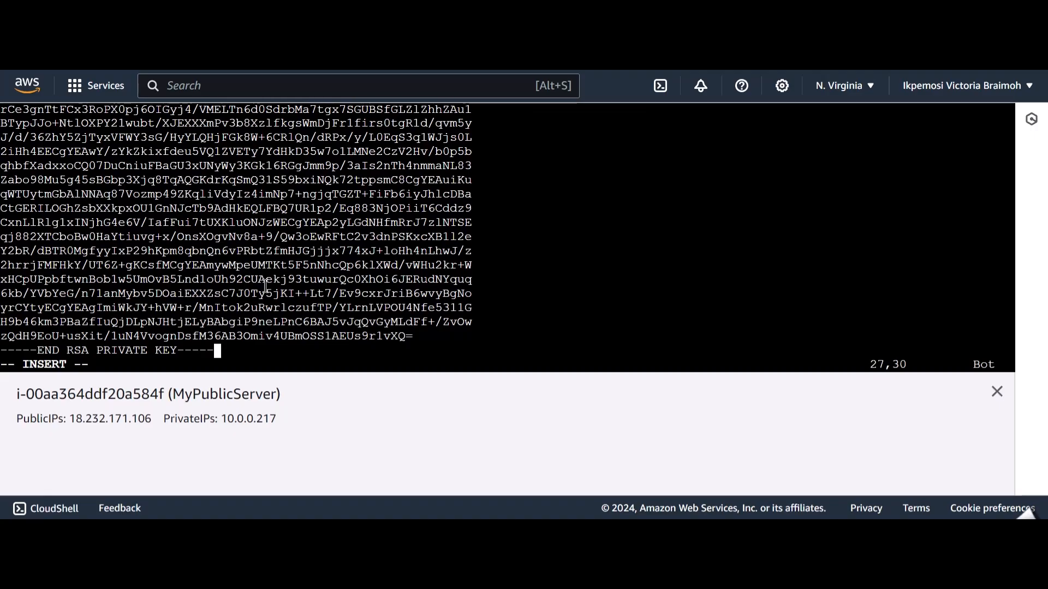
# Save MyKey.pem and quit vi with :wq, and list the directory's files with ls
pyautogui.press('Escape')
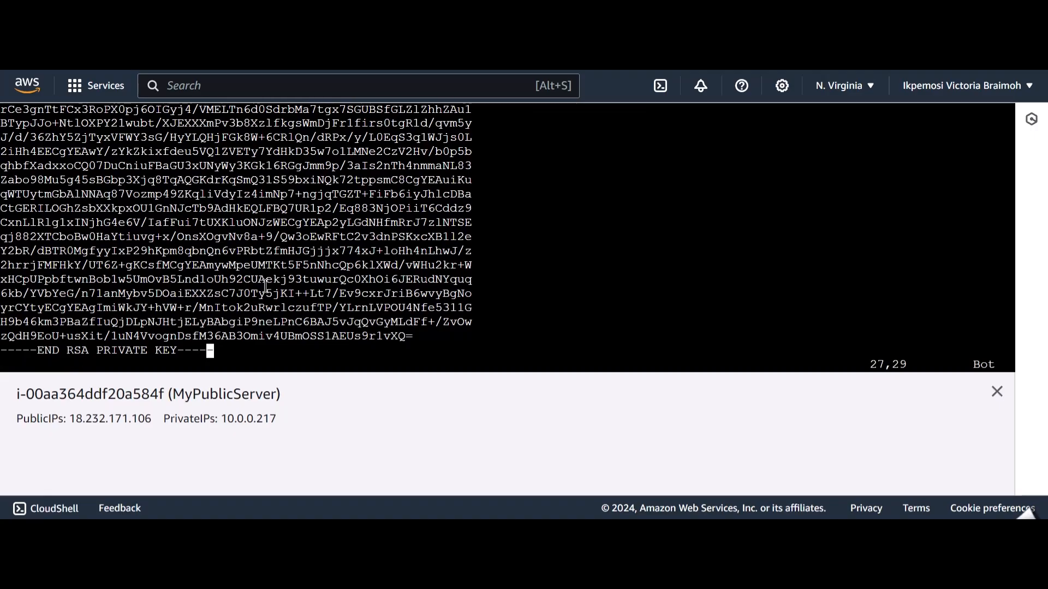
pyautogui.write(':wq')
pyautogui.press('Return')
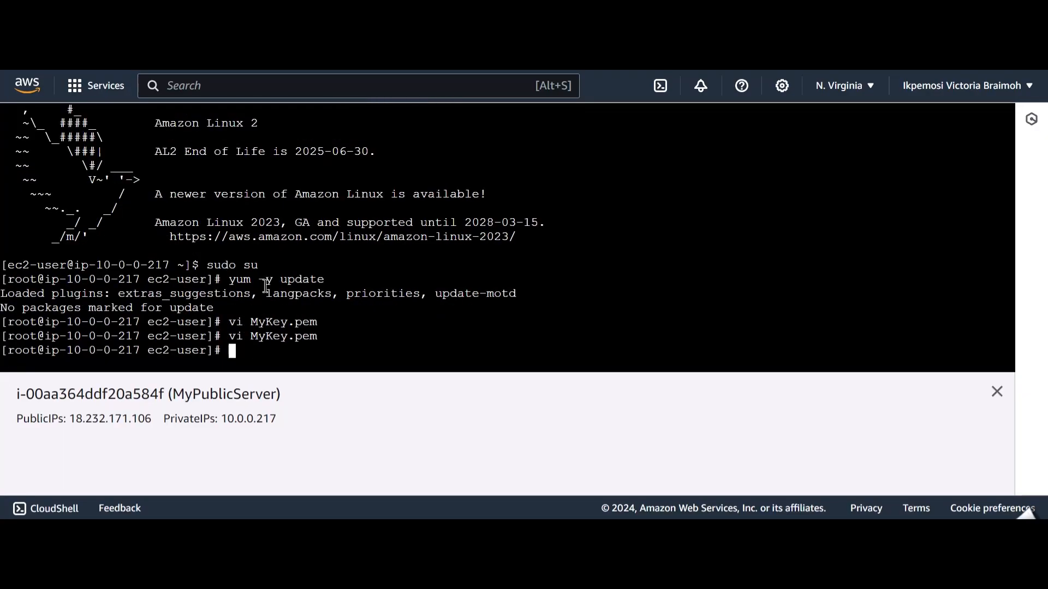
pyautogui.write('ls')
pyautogui.press('Return')
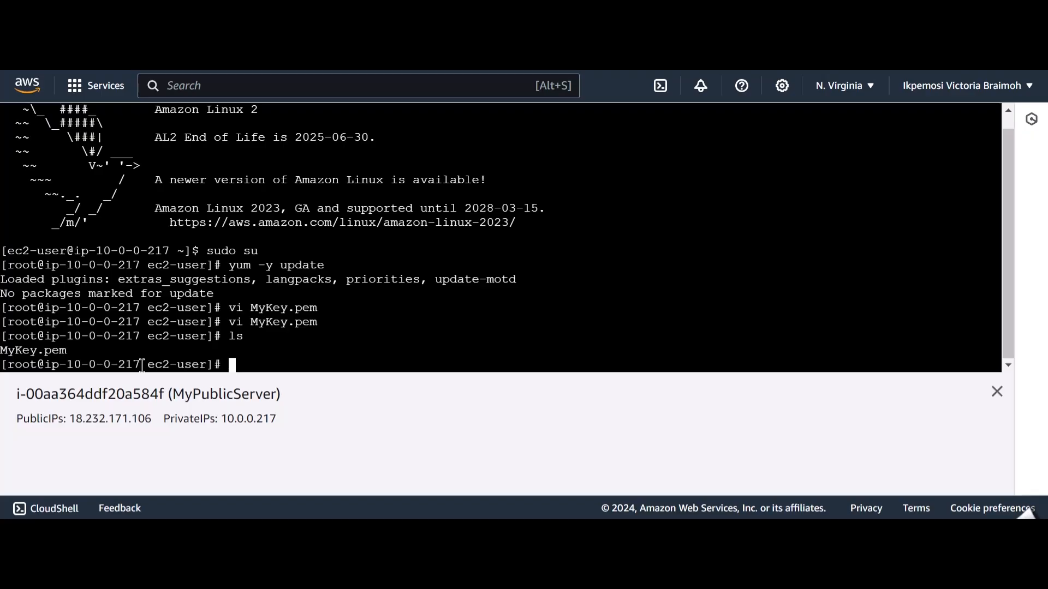
# Make MyKey.pem readable only by its owner with chmod 400 and check its permissions with ls -l
pyautogui.write('chmod 400')
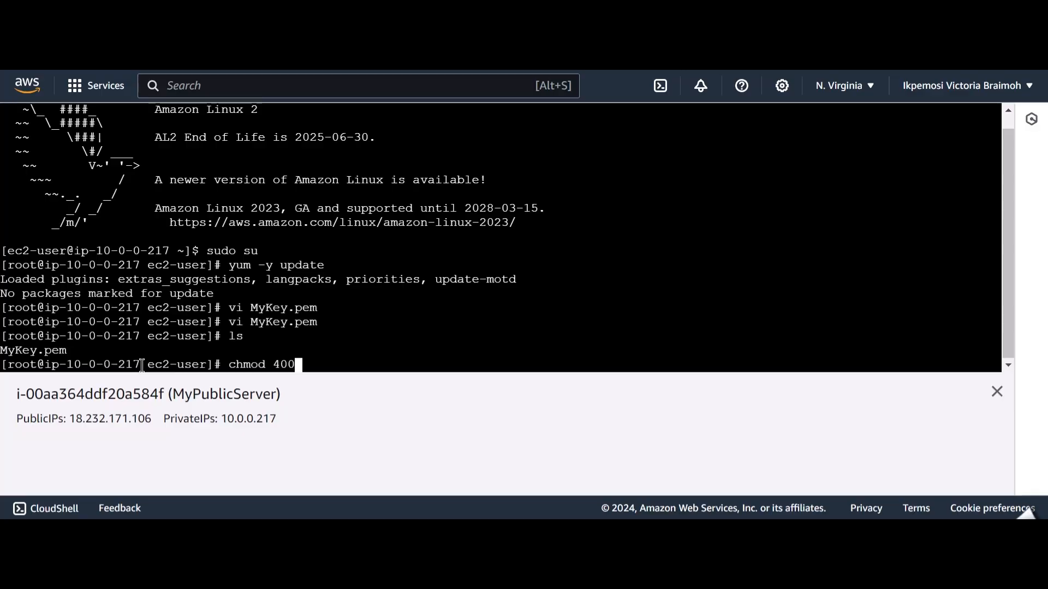
pyautogui.write(' MyKey.pem')
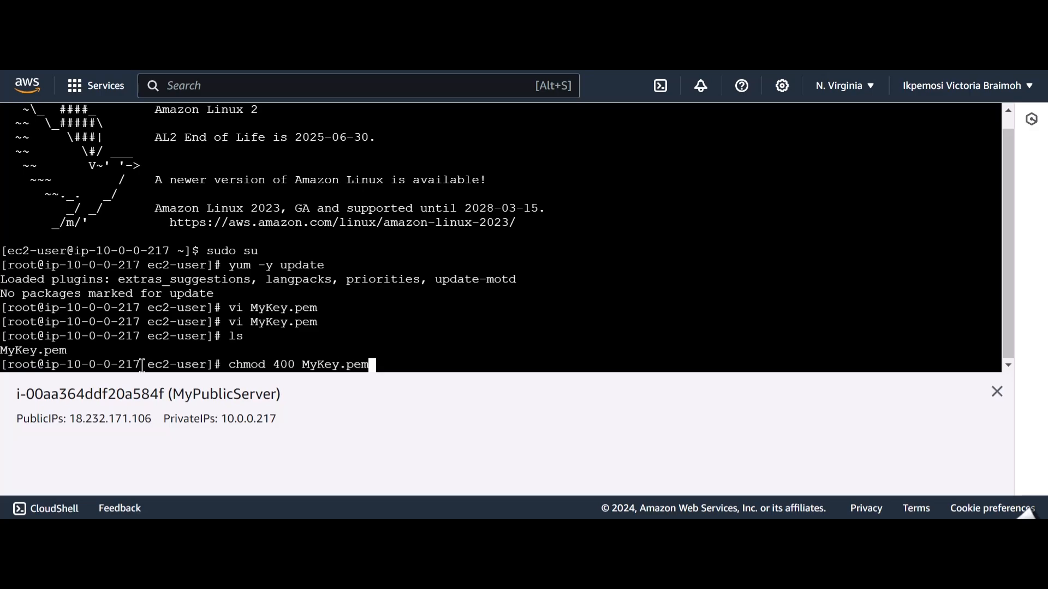
pyautogui.press('Return')
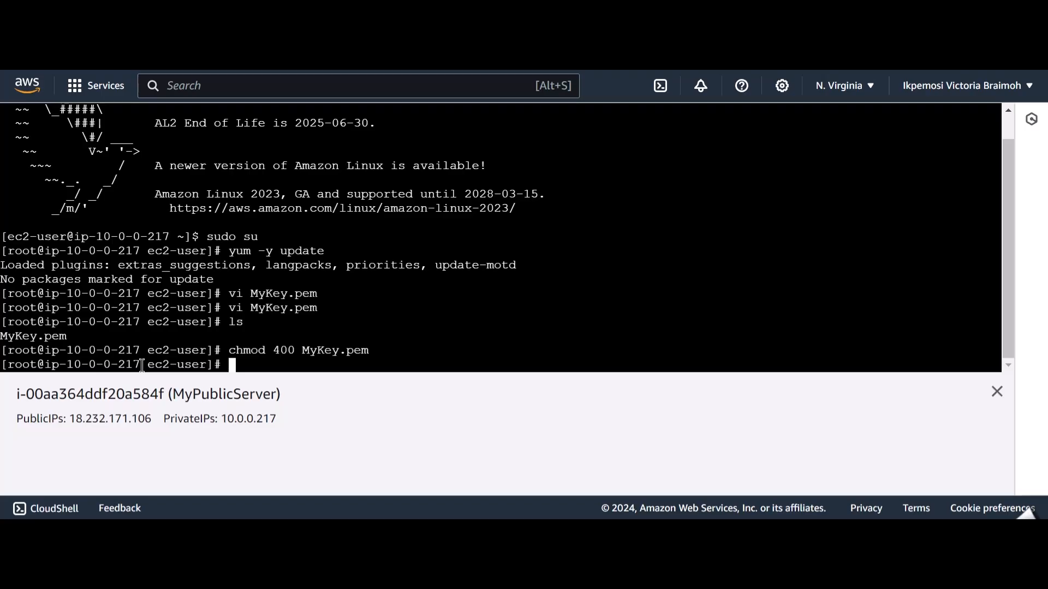
pyautogui.write('ls -l')
pyautogui.press('Return')
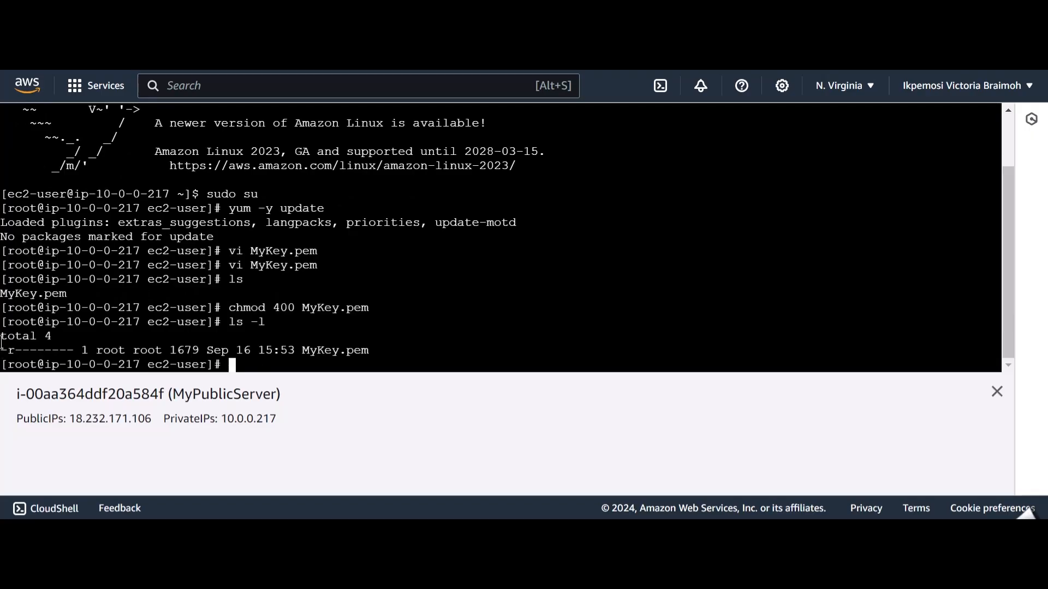
pyautogui.moveTo(2, 350); pyautogui.dragTo(24, 349)
pyautogui.moveTo(302, 351); pyautogui.dragTo(374, 352)
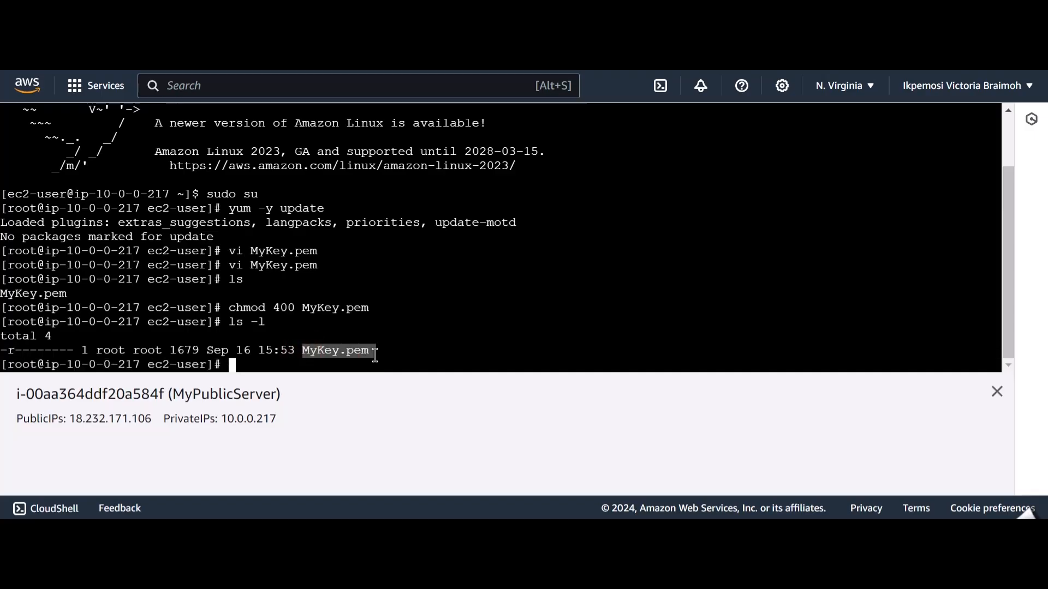
pyautogui.click(344, 364)
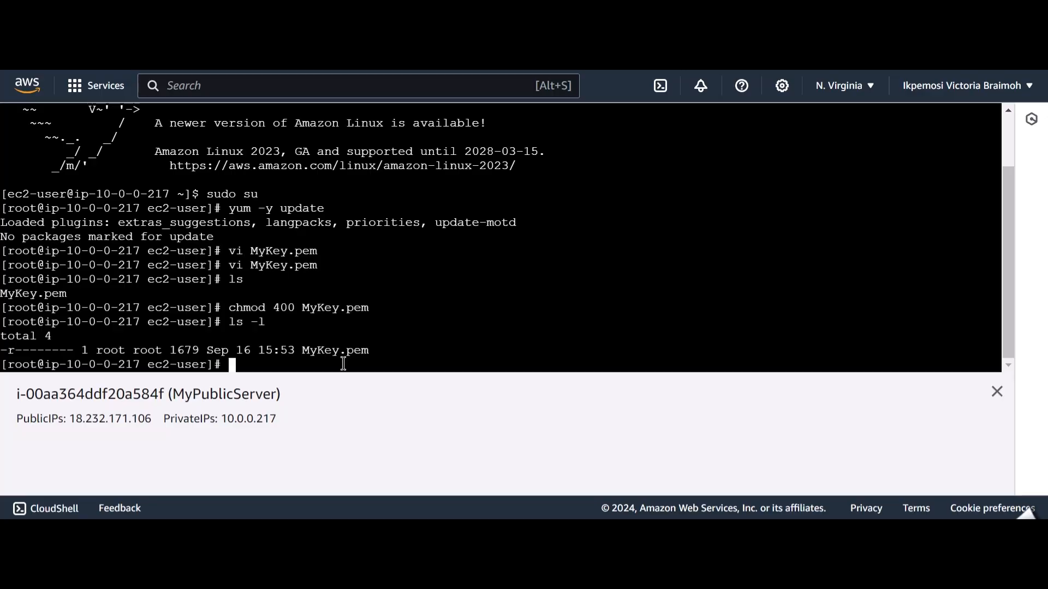
# Begin the command ssh ec2-user@ in the terminal and copy MyPrivateServer's private IPv4 address from its instance details
pyautogui.write('ssh ec2-user')
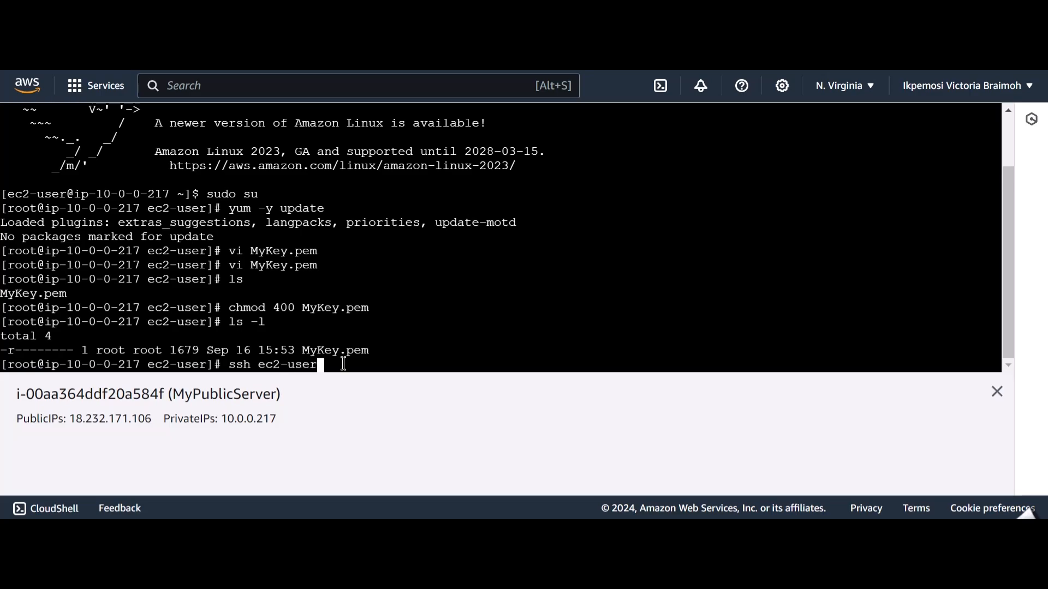
pyautogui.write('@')
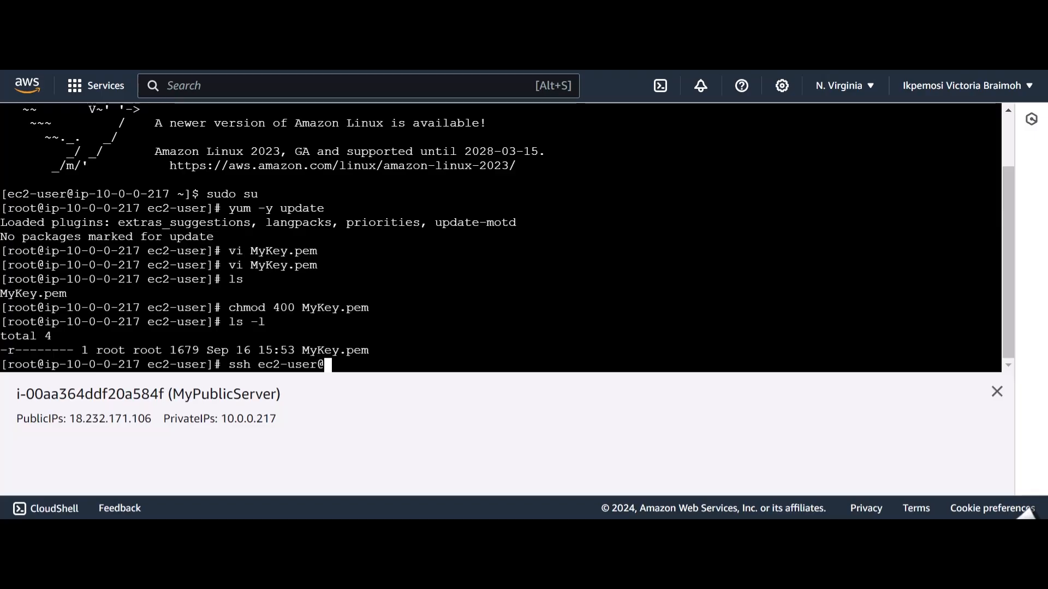
pyautogui.click(426, 16)
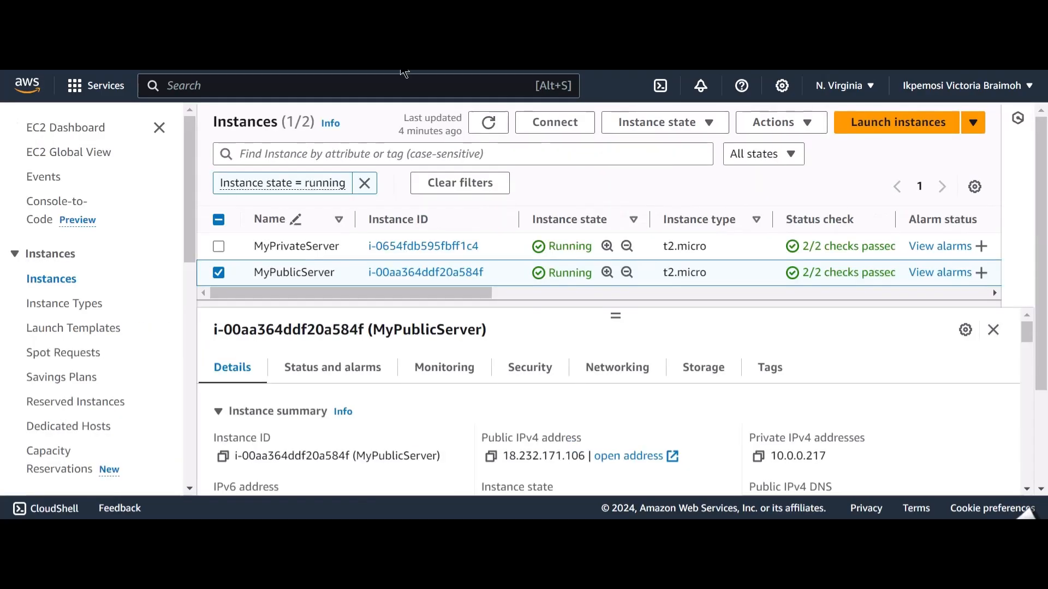
pyautogui.click(219, 246)
pyautogui.click(219, 271)
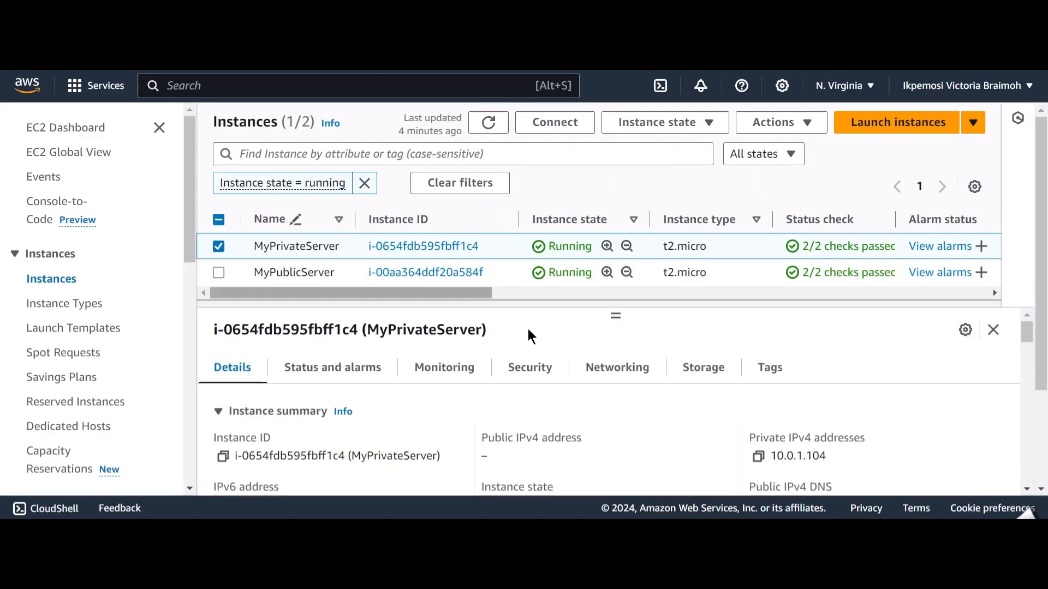
pyautogui.scroll(-3, 321, 433)
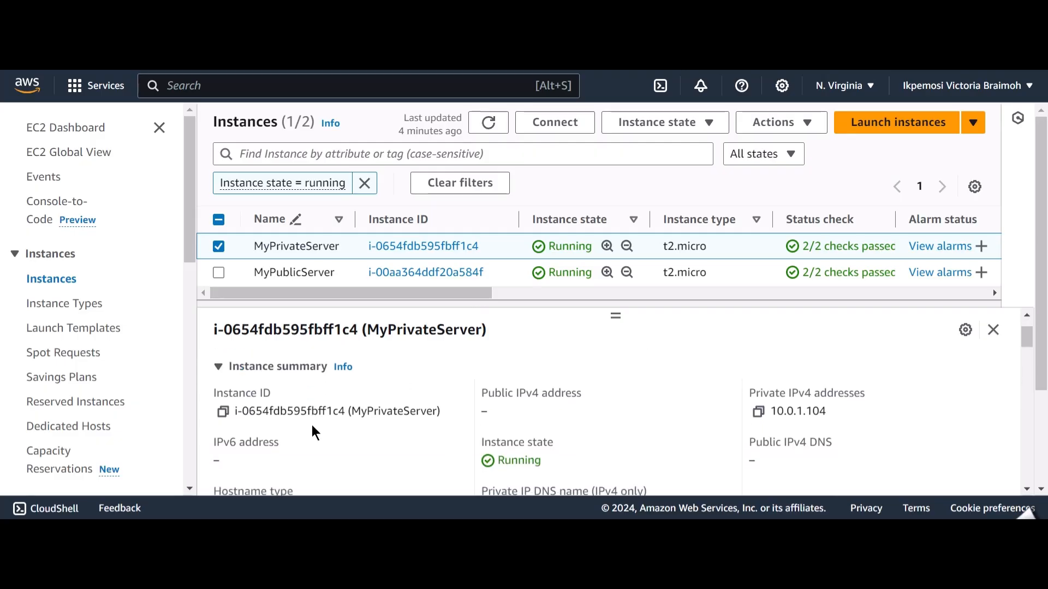
pyautogui.scroll(1, 797, 370)
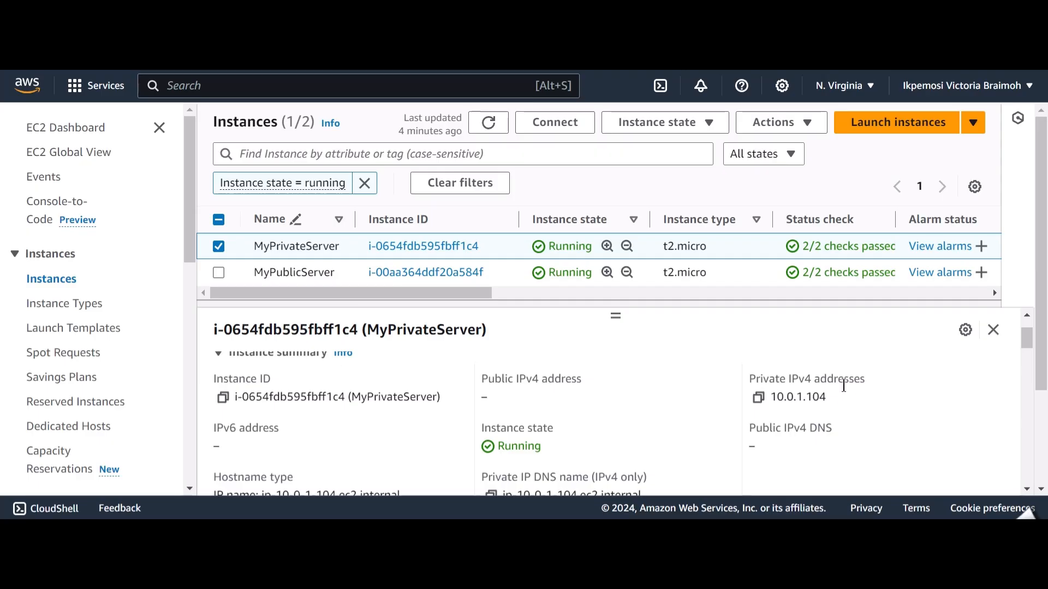
pyautogui.click(759, 399)
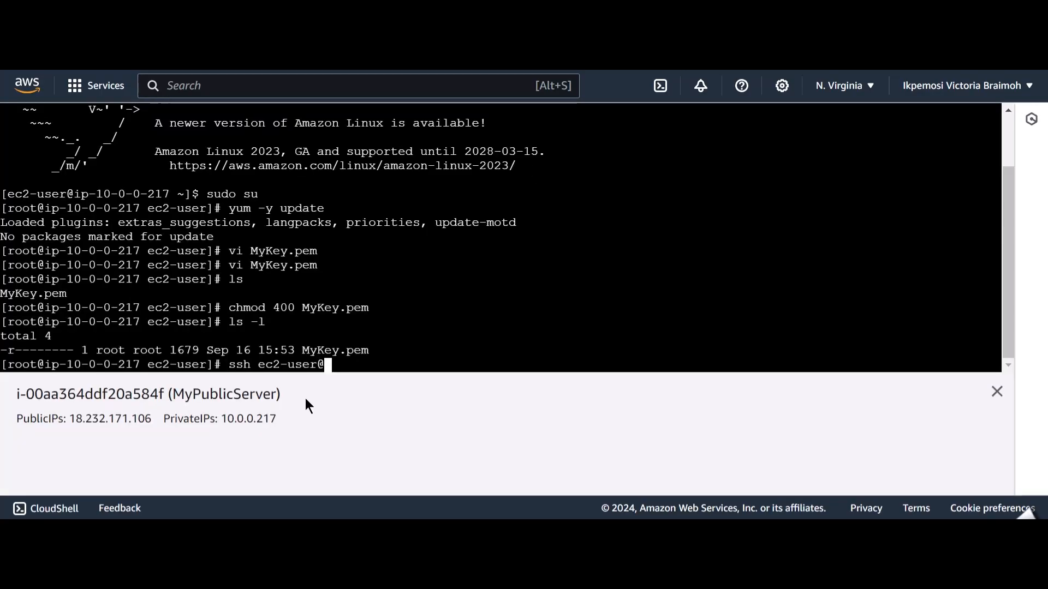
pyautogui.write('10')
pyautogui.write('.0.')
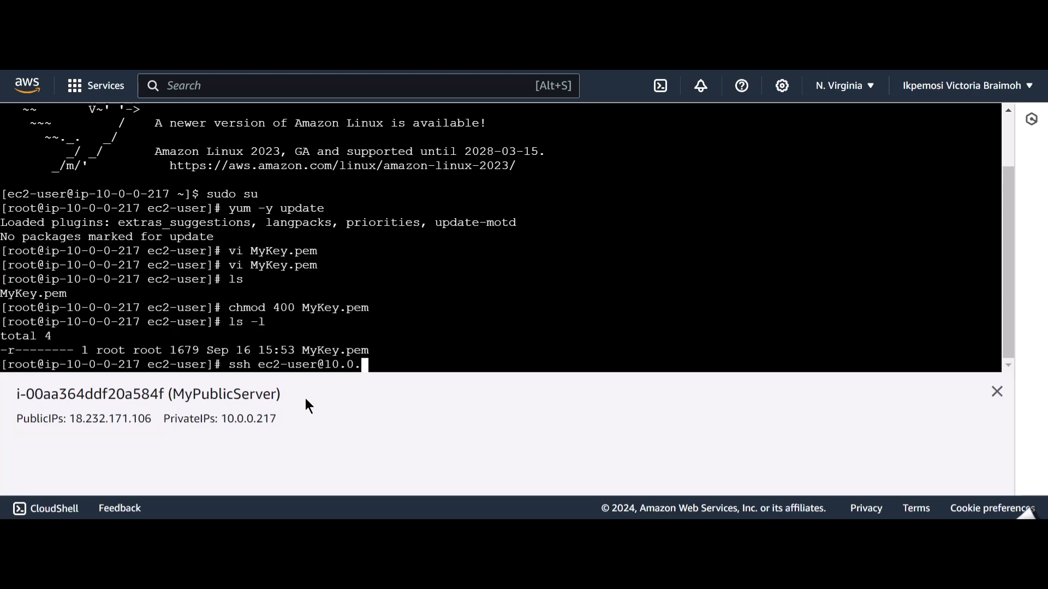
pyautogui.write('1.104 -i MyKey')
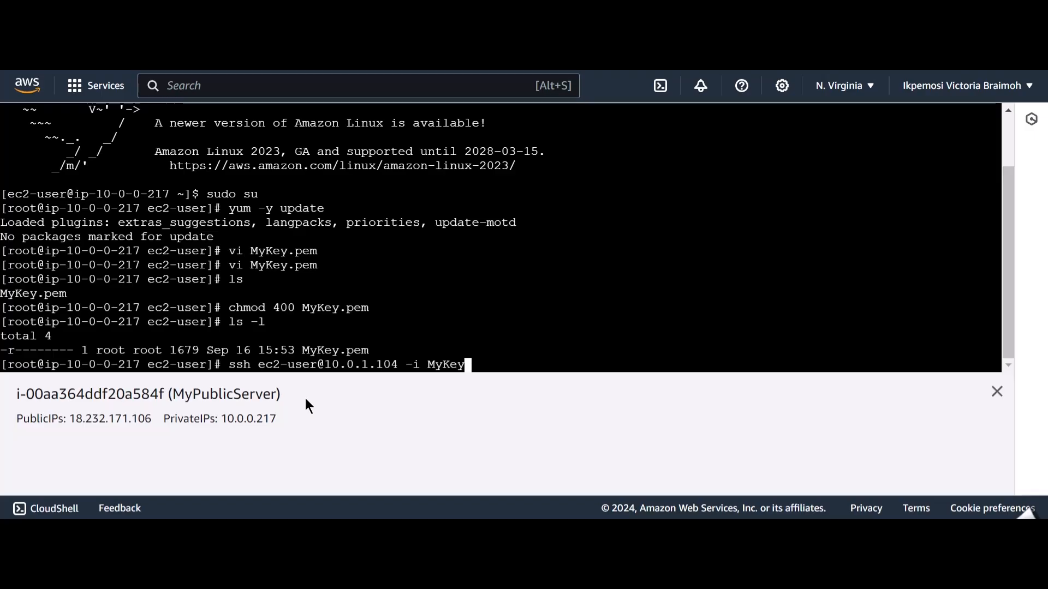
pyautogui.write('.pe')
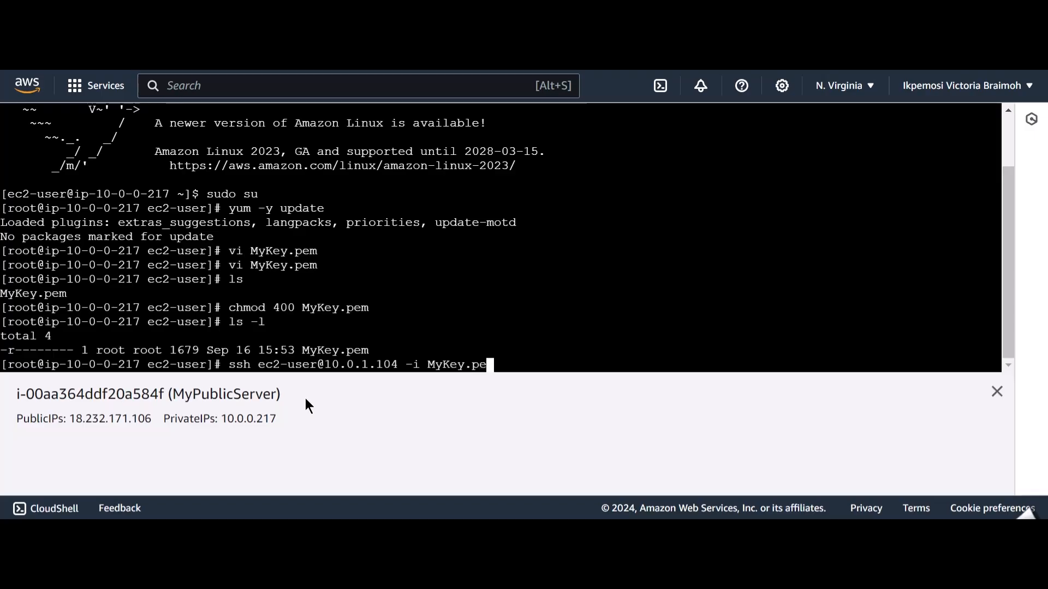
pyautogui.write('m')
pyautogui.press('Return')
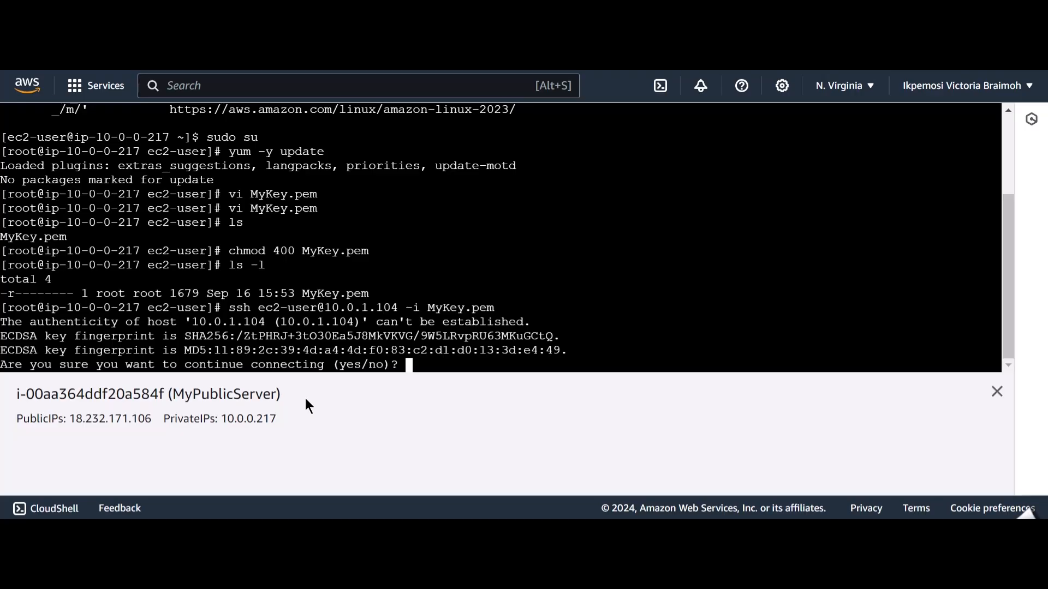
pyautogui.write('yes')
pyautogui.press('Return')
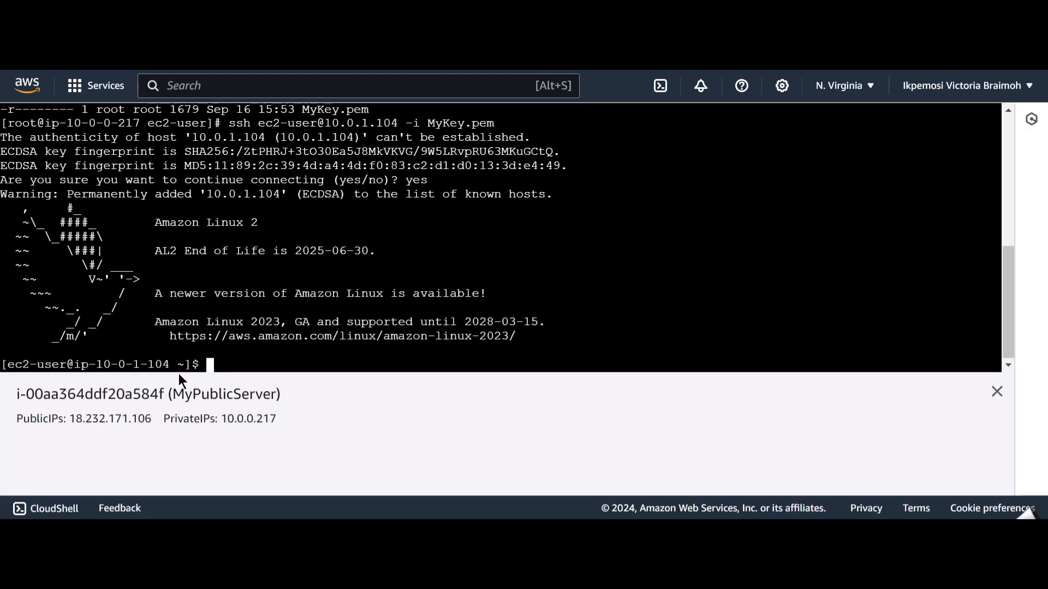
# Switch to the root user on MyPrivateServer with sudo su and try to update its packages with yum -y update
pyautogui.moveTo(2, 364); pyautogui.dragTo(205, 363)
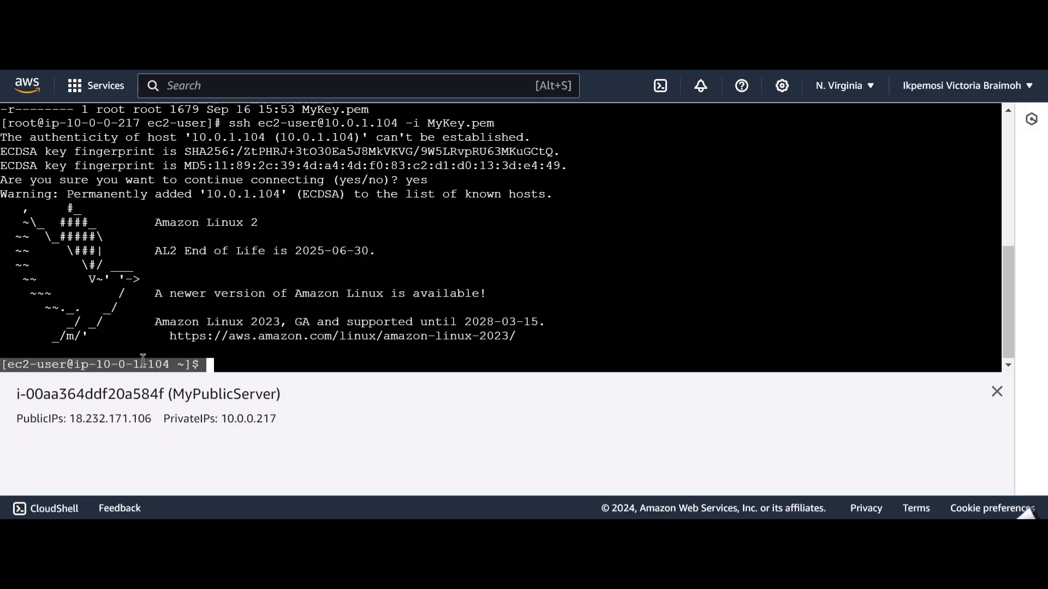
pyautogui.click(239, 361)
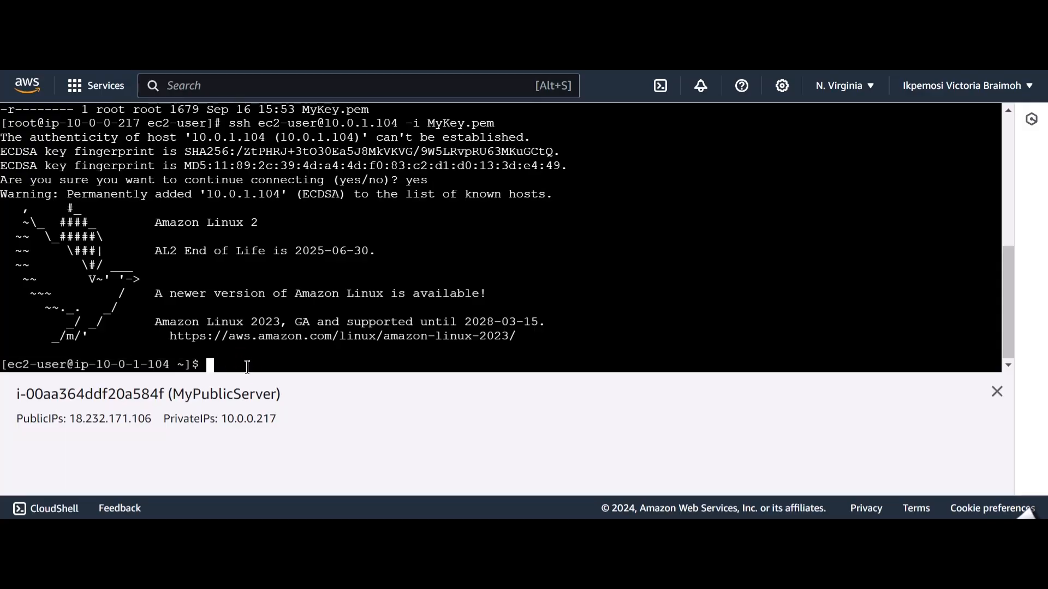
pyautogui.write('sudo su')
pyautogui.press('Return')
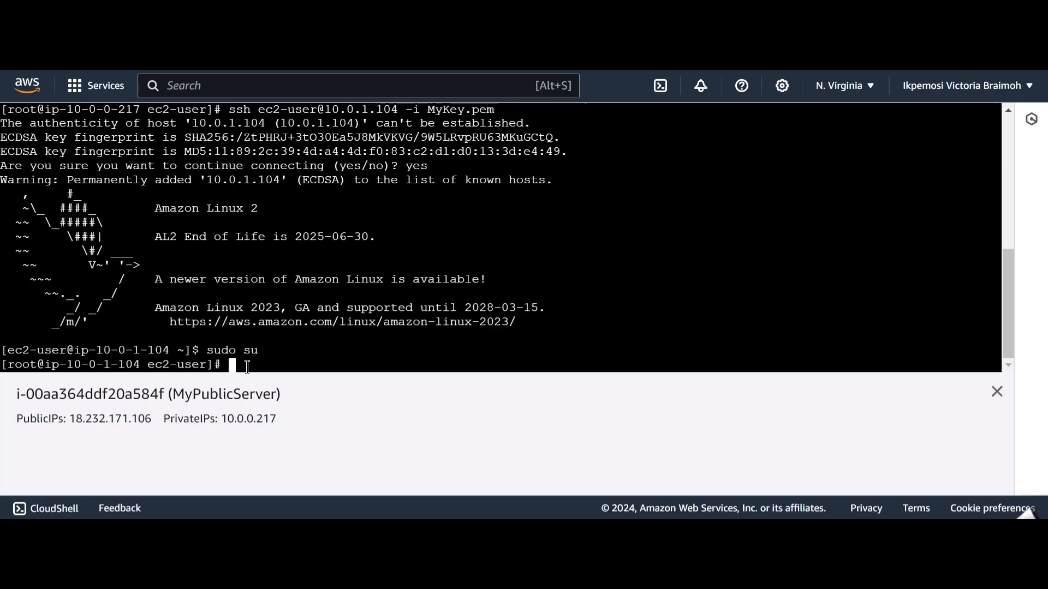
pyautogui.write('yum -y update')
pyautogui.press('Return')
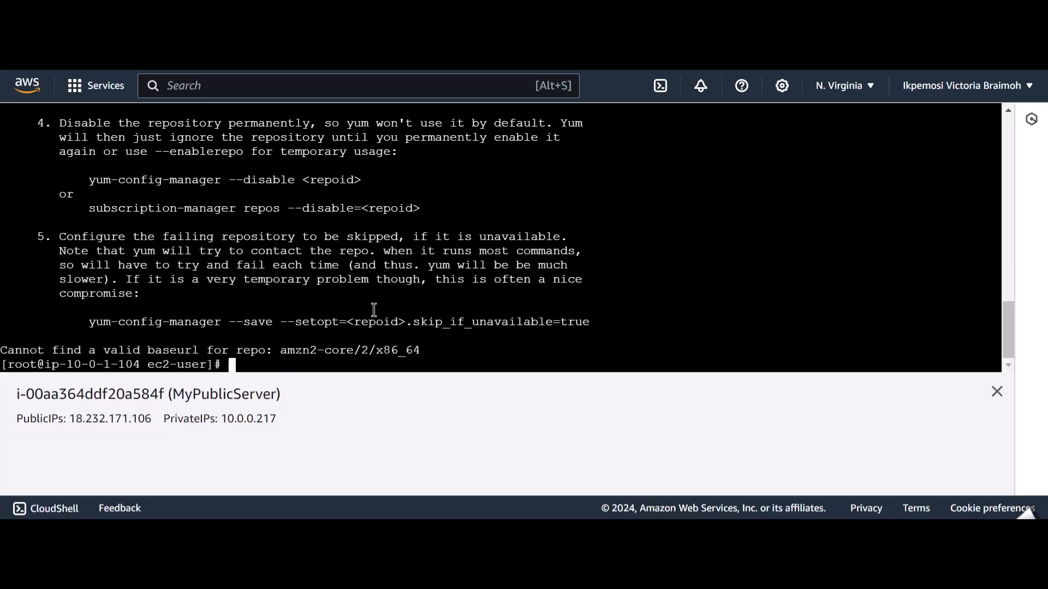
# Read through the output of yum -y update, from the mirror list lines to the suggested repository fixes
pyautogui.scroll(10, 374, 310)
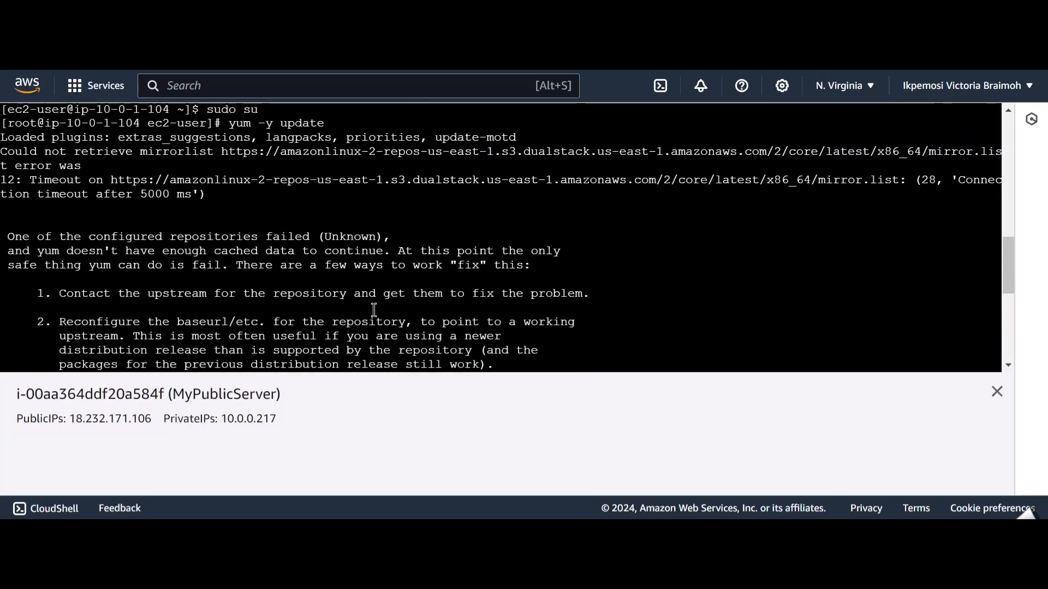
pyautogui.scroll(1, 374, 310)
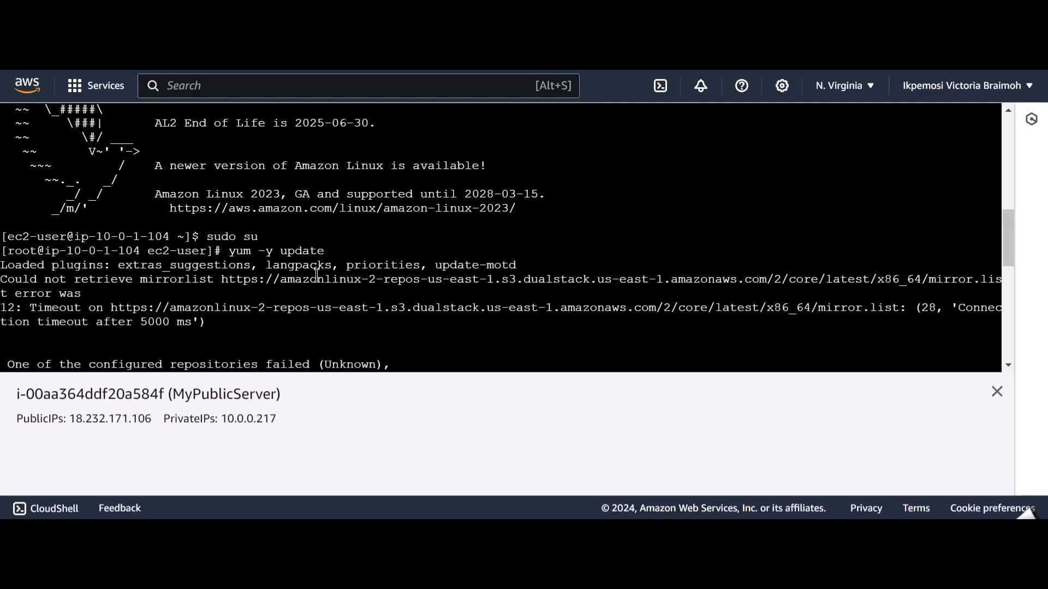
pyautogui.scroll(-2, 317, 275)
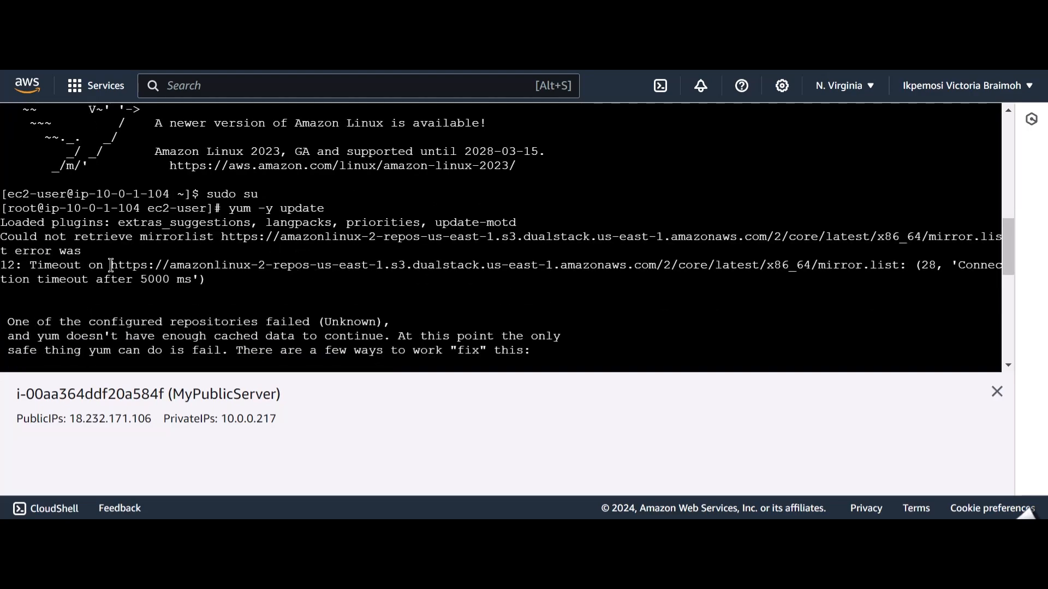
pyautogui.scroll(-2, 111, 265)
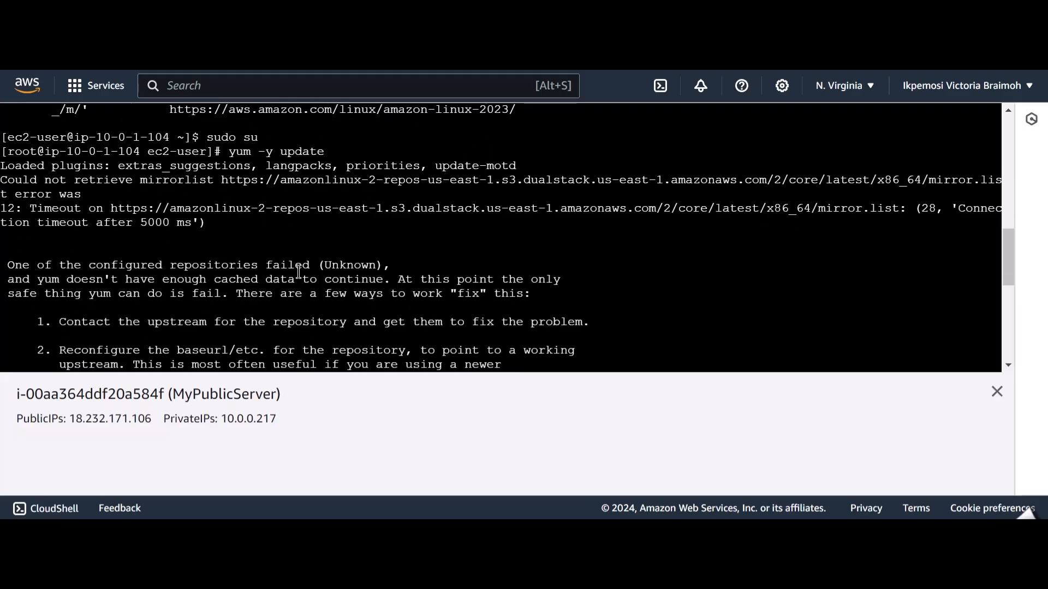
pyautogui.scroll(-2, 317, 272)
pyautogui.scroll(-2, 222, 253)
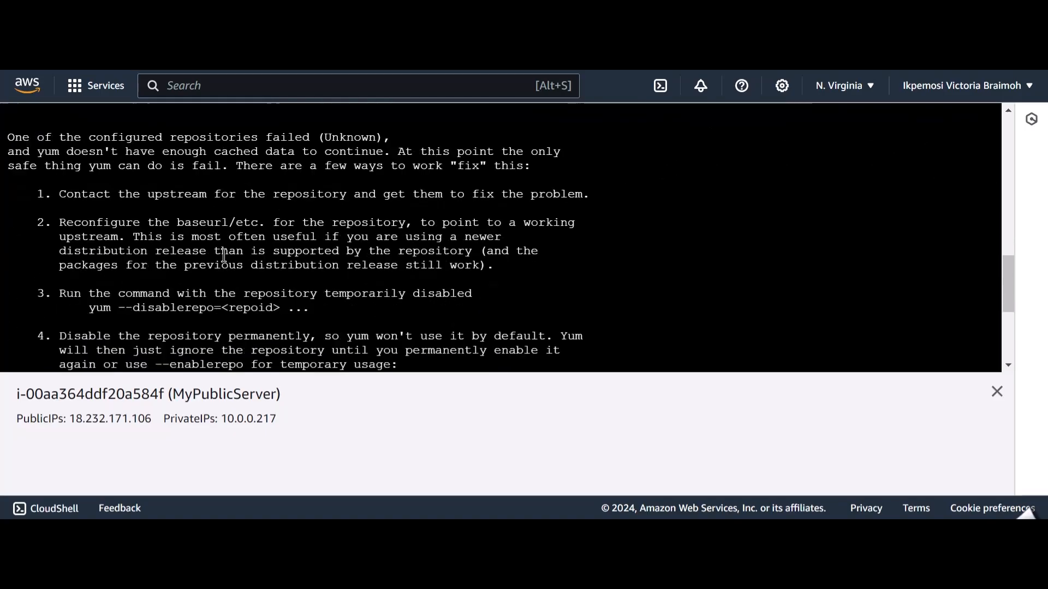
pyautogui.scroll(-1, 213, 216)
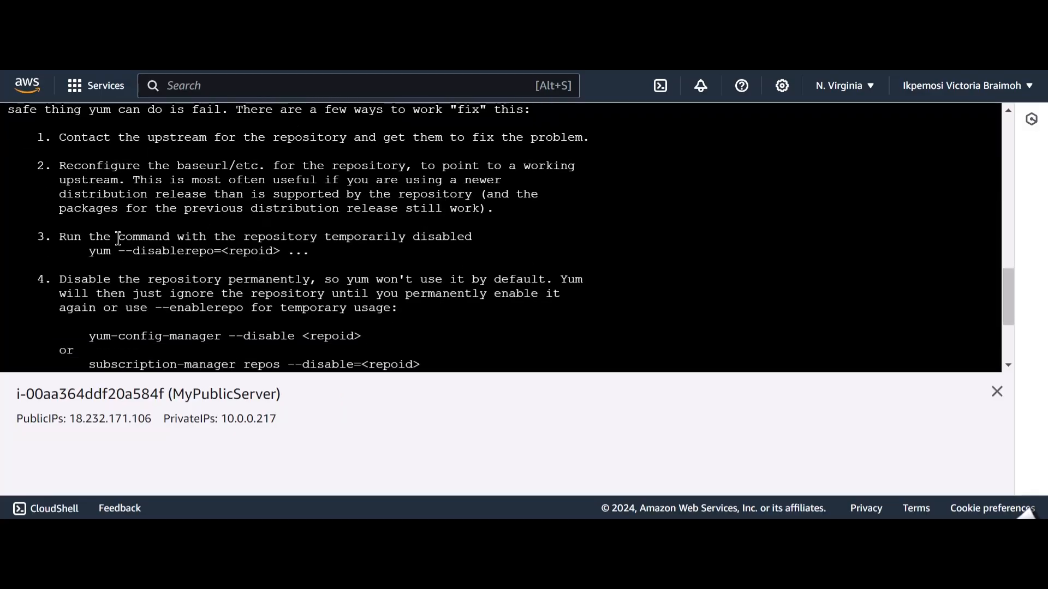
pyautogui.scroll(-2, 225, 253)
pyautogui.scroll(-2, 254, 252)
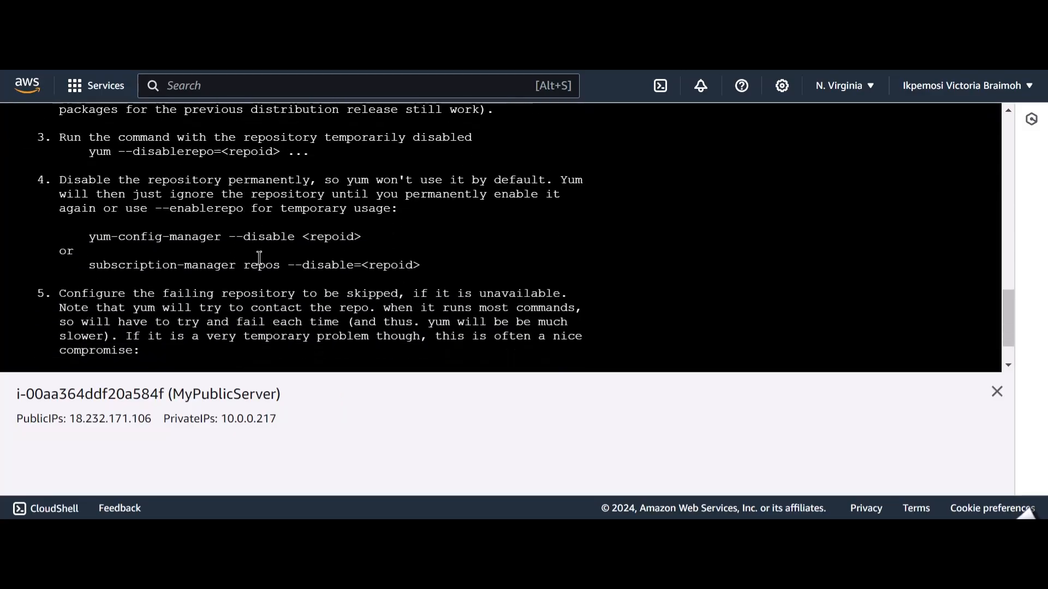
pyautogui.scroll(-1, 259, 257)
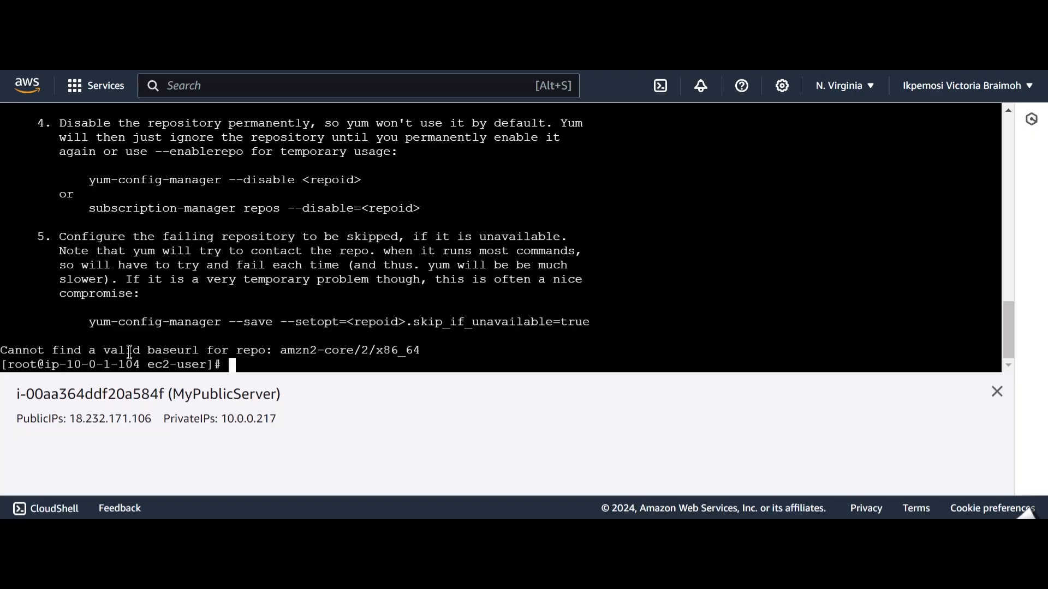
pyautogui.moveTo(146, 363); pyautogui.dragTo(199, 364)
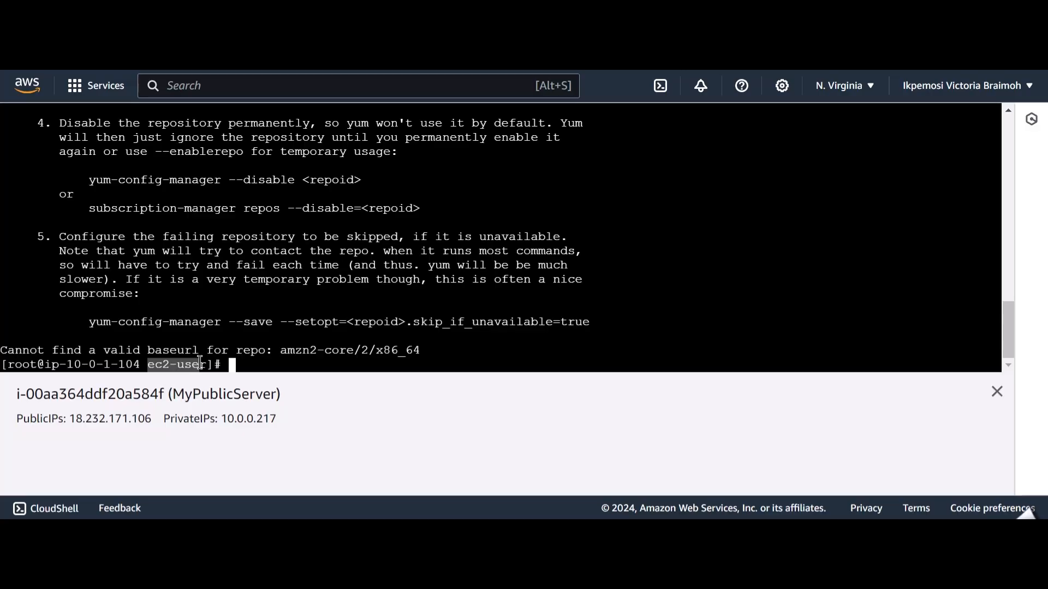
pyautogui.click(245, 348)
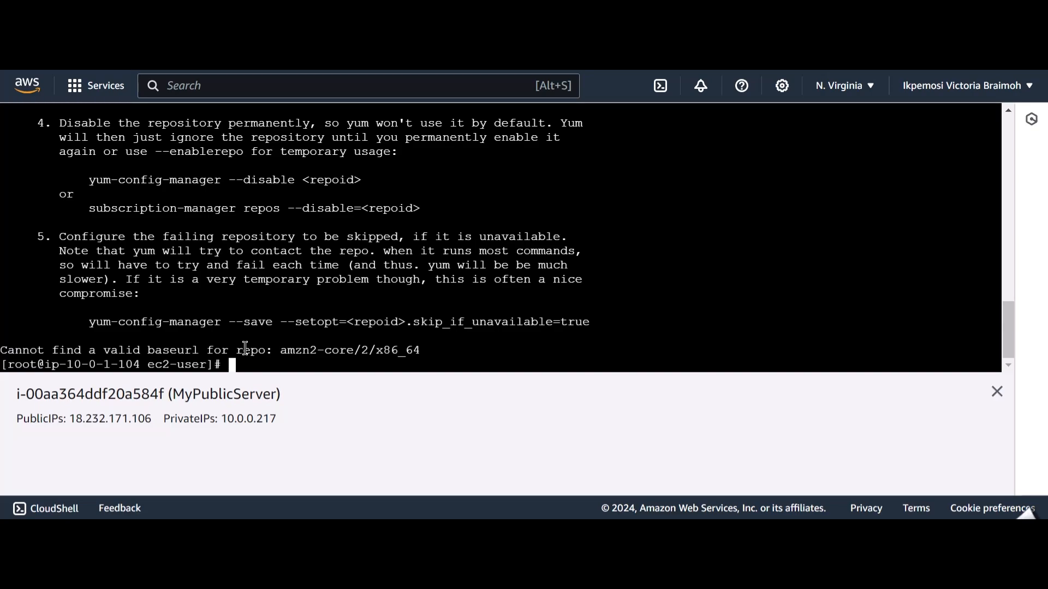
pyautogui.scroll(3, 246, 349)
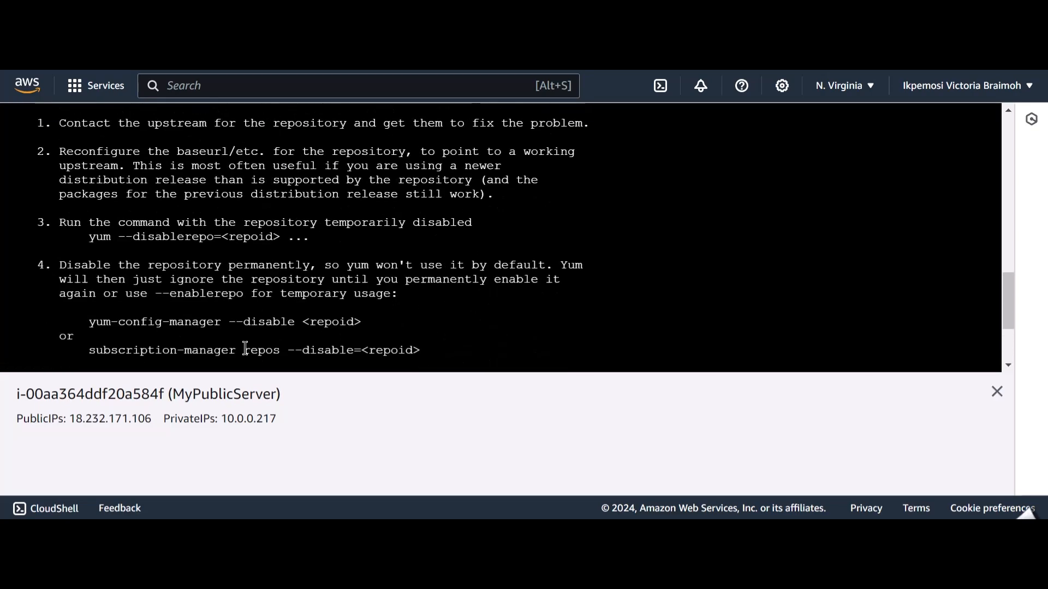
pyautogui.scroll(-3, 251, 351)
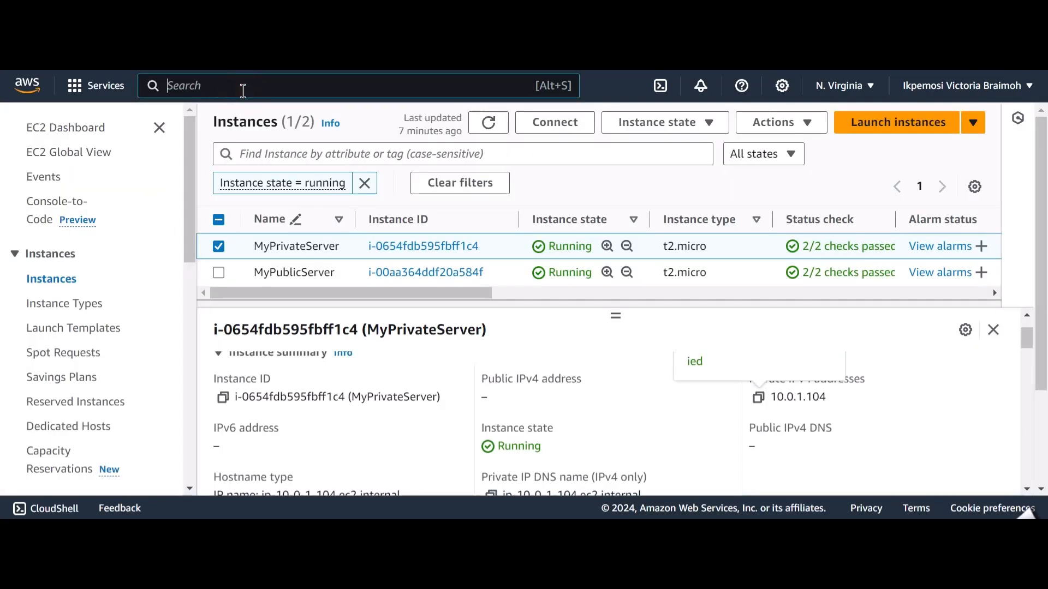
# Search the AWS console for vpc, open the VPC service's NAT gateways and begin creating a NAT gateway
pyautogui.click(243, 88)
pyautogui.write('vpc')
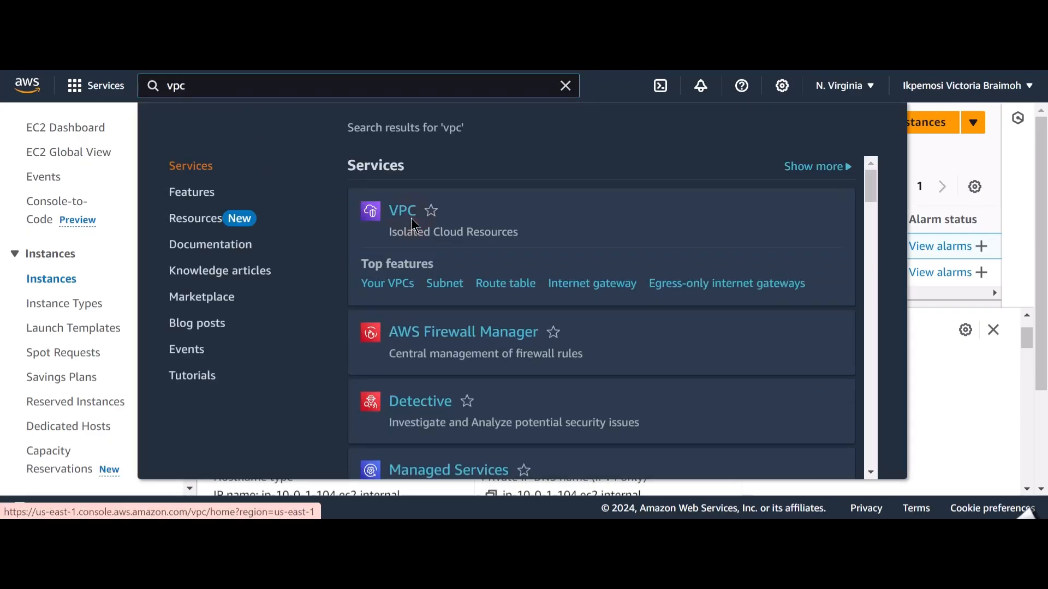
pyautogui.click(402, 212)
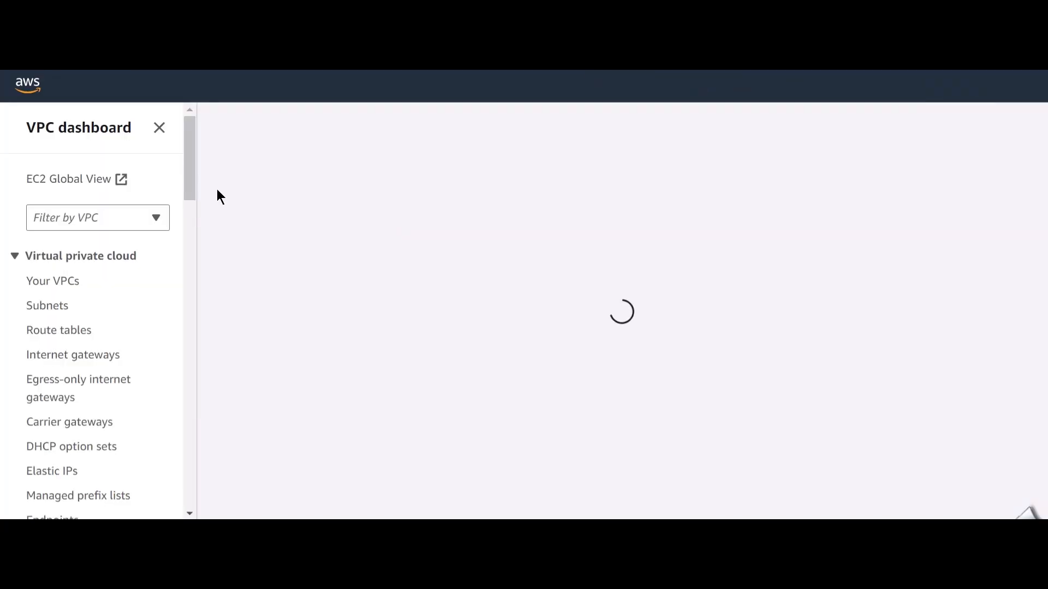
pyautogui.scroll(-5, 66, 328)
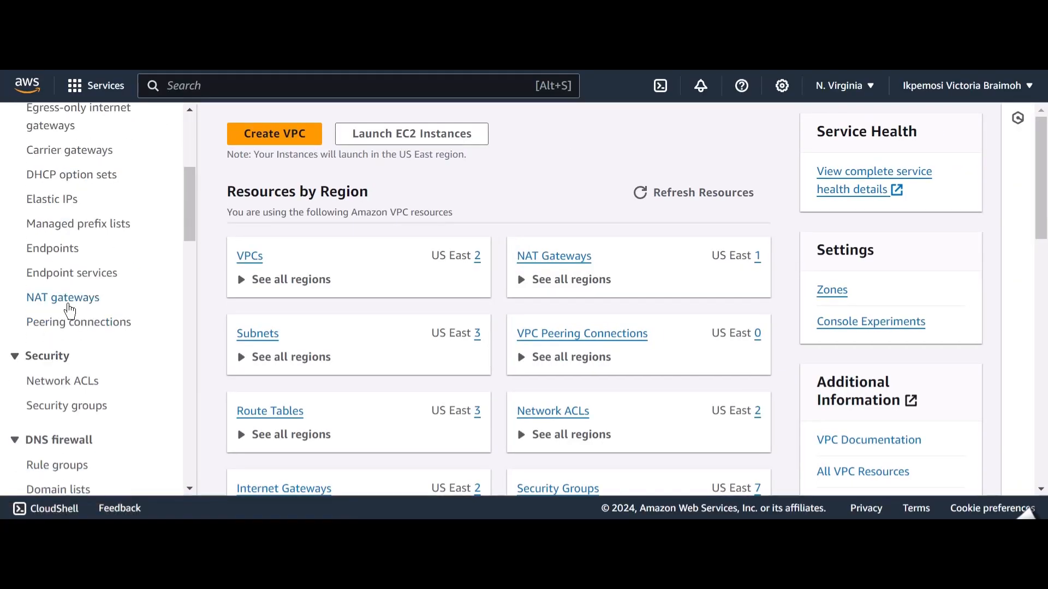
pyautogui.click(70, 309)
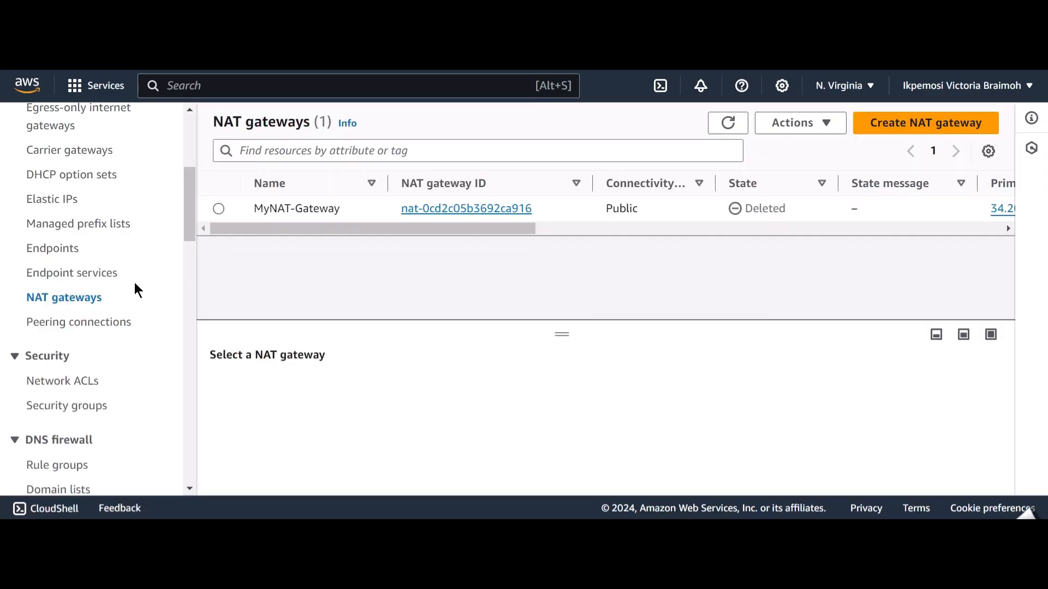
pyautogui.click(892, 129)
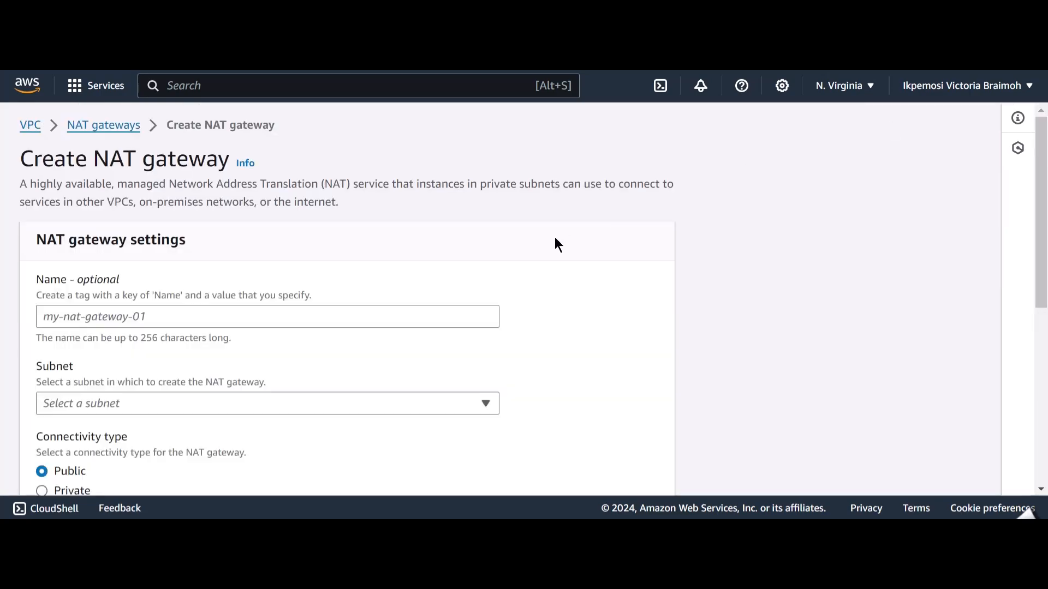
# Name the NAT gateway MyNAT-G and place it in the MyPublicSubnet subnet
pyautogui.scroll(-1, 357, 319)
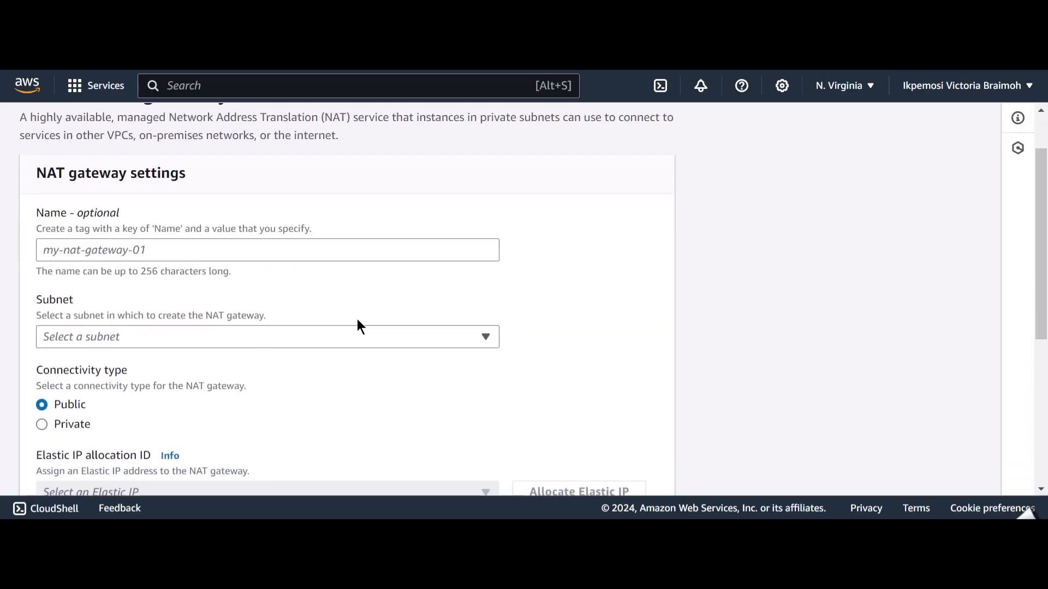
pyautogui.click(257, 249)
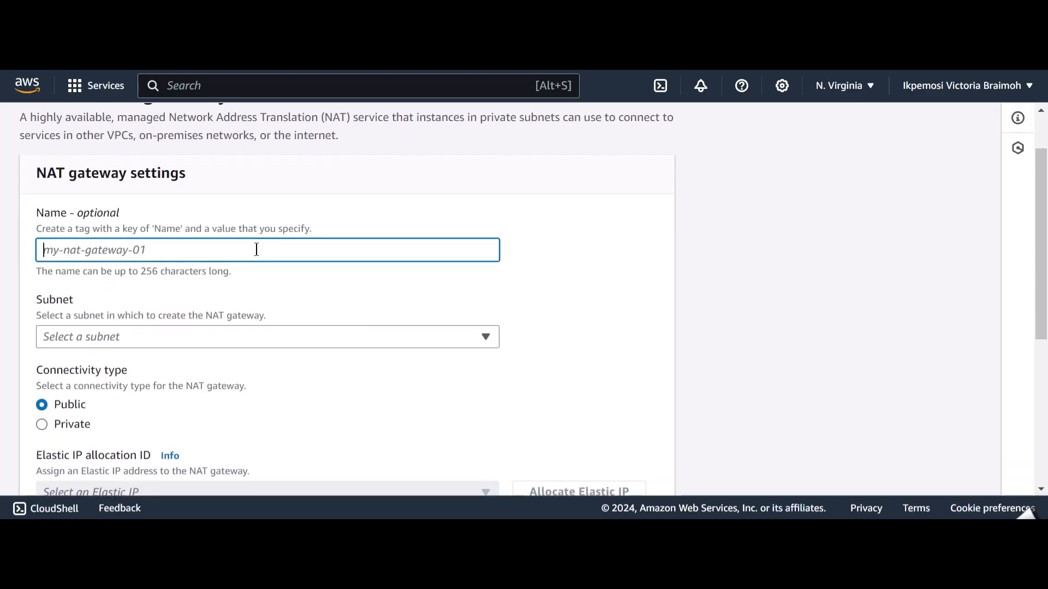
pyautogui.write('My')
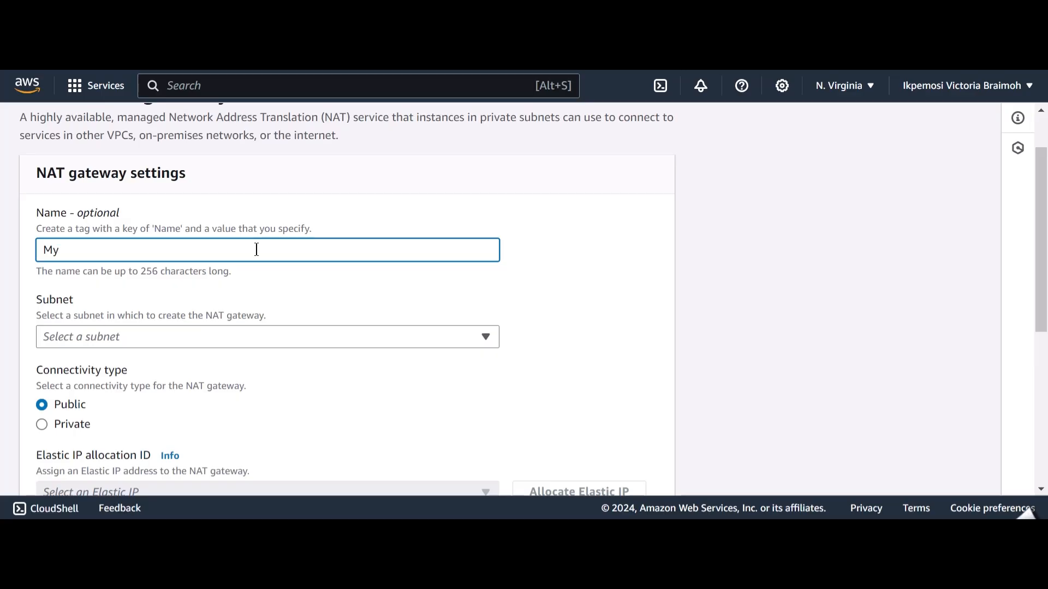
pyautogui.write('NAT-G')
pyautogui.scroll(-1, 256, 250)
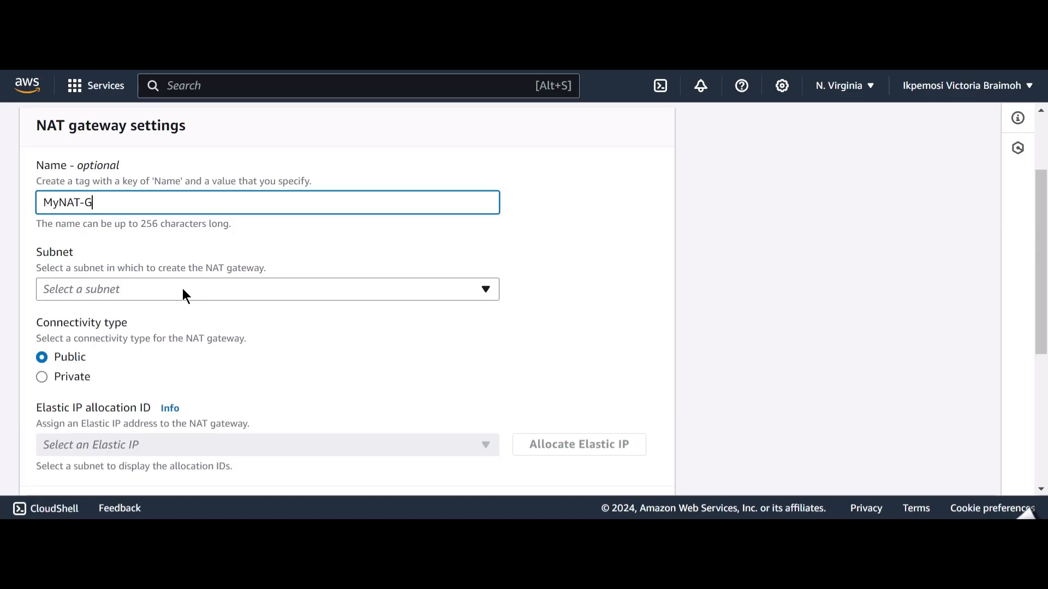
pyautogui.click(183, 290)
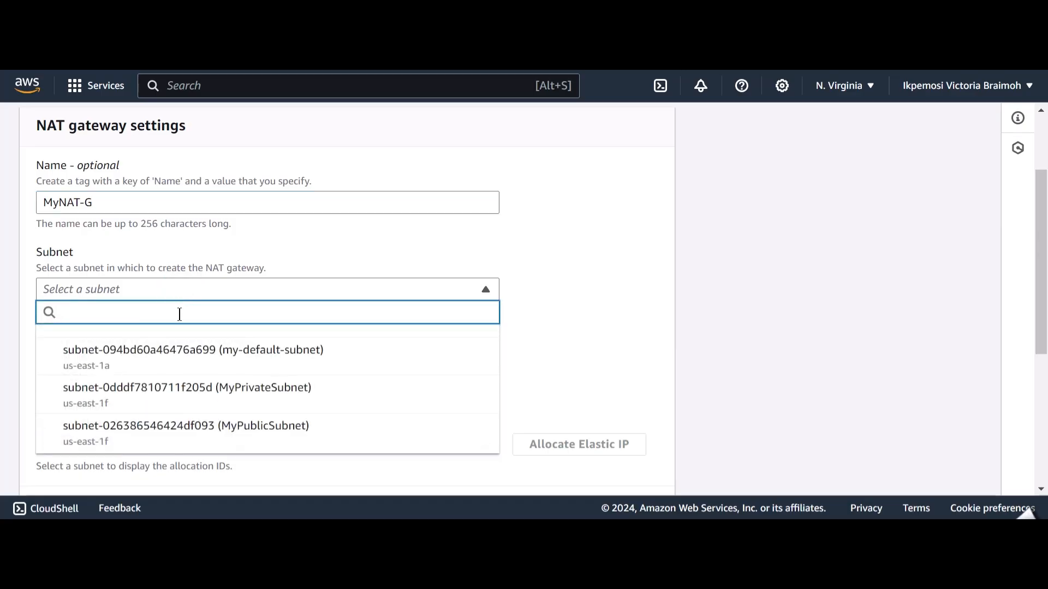
pyautogui.click(159, 432)
# Allocate a new Elastic IP to the NAT gateway and create the gateway with public connectivity
pyautogui.scroll(-2, 173, 354)
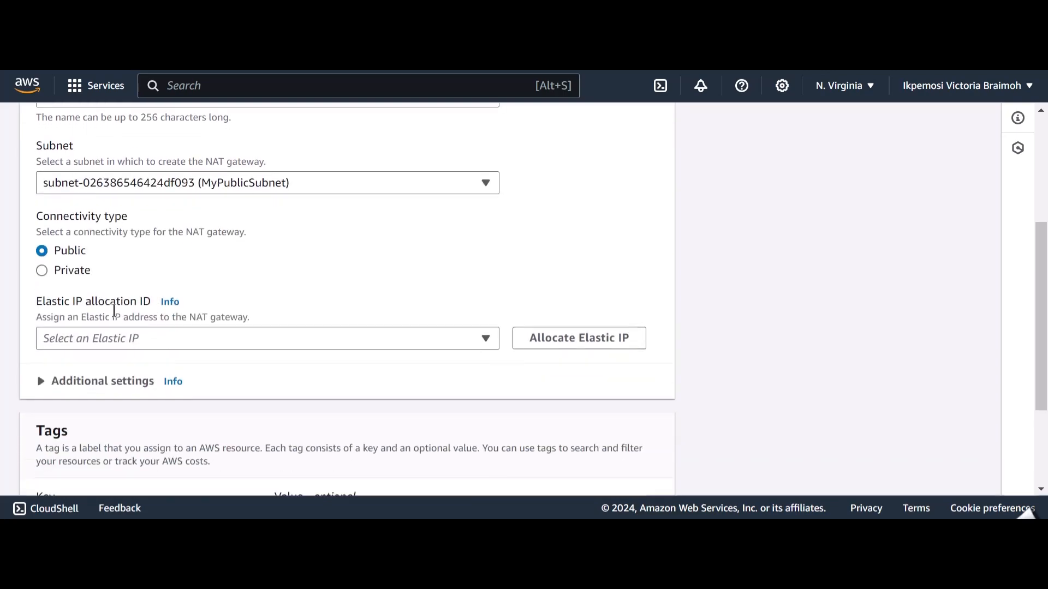
pyautogui.scroll(-1, 194, 344)
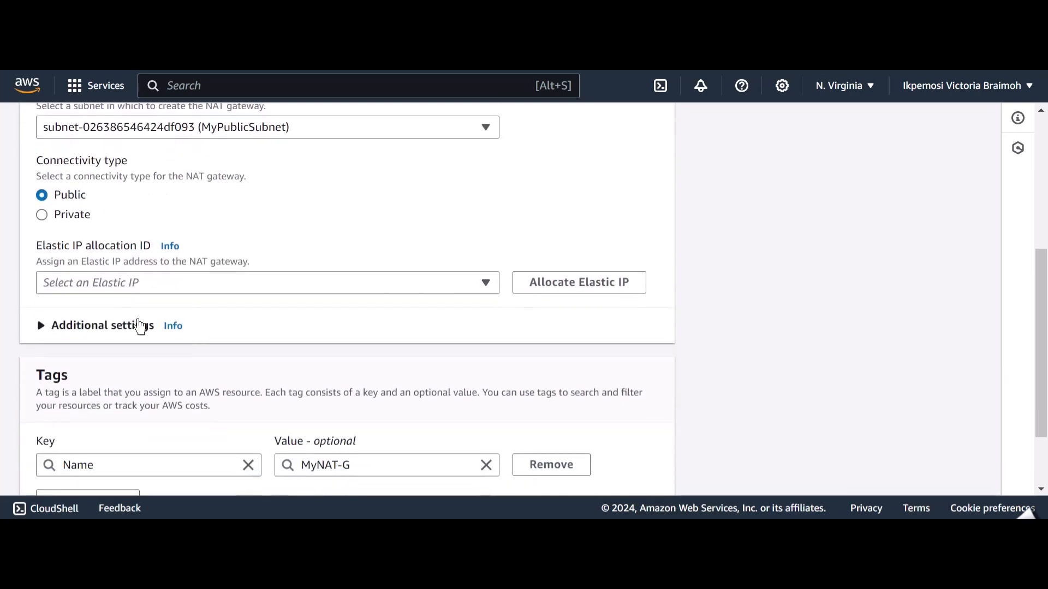
pyautogui.moveTo(38, 249); pyautogui.dragTo(151, 249)
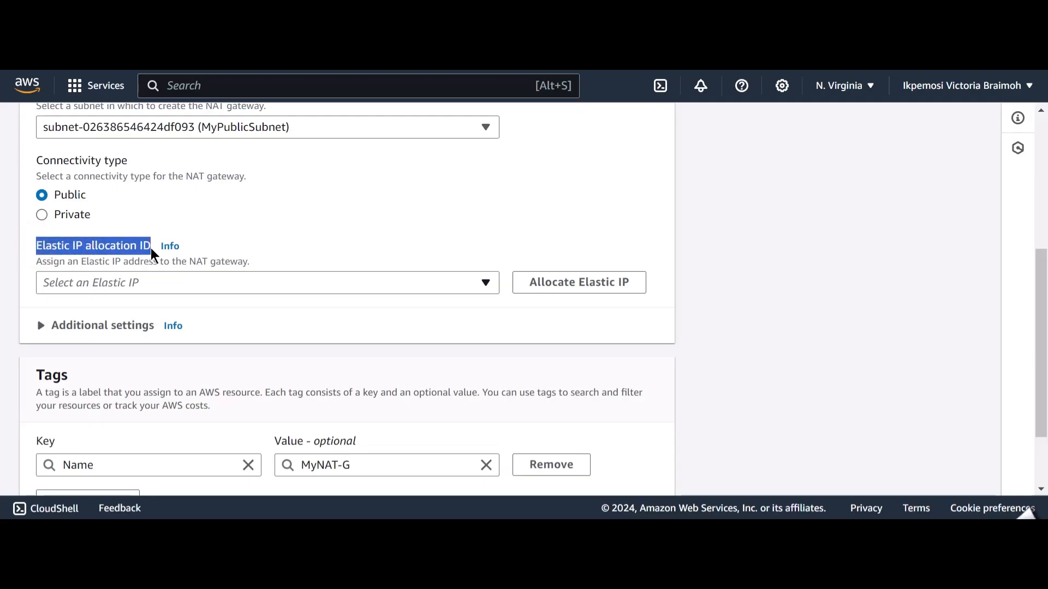
pyautogui.click(155, 281)
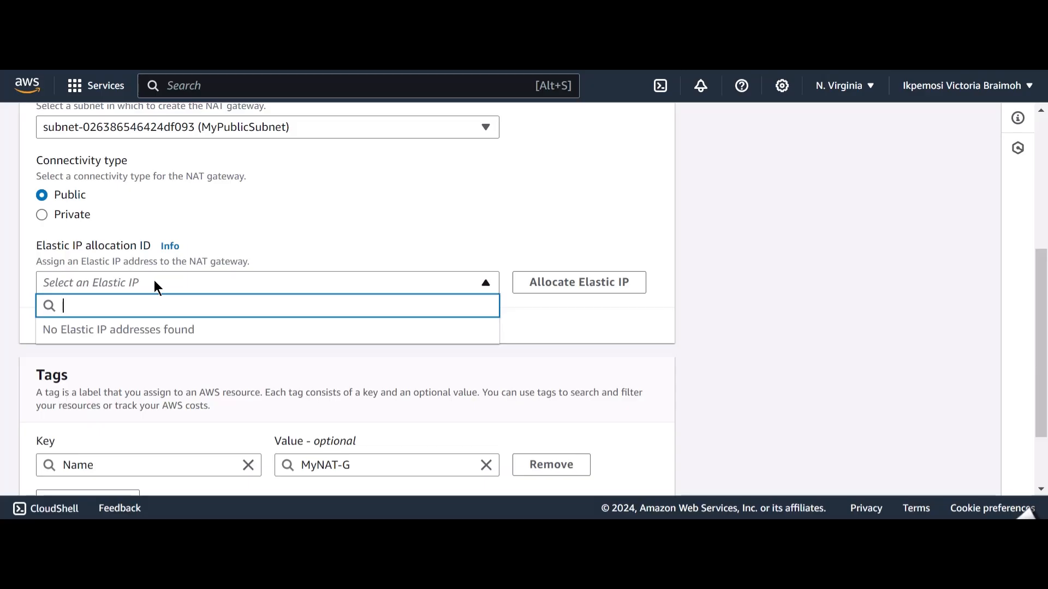
pyautogui.click(552, 288)
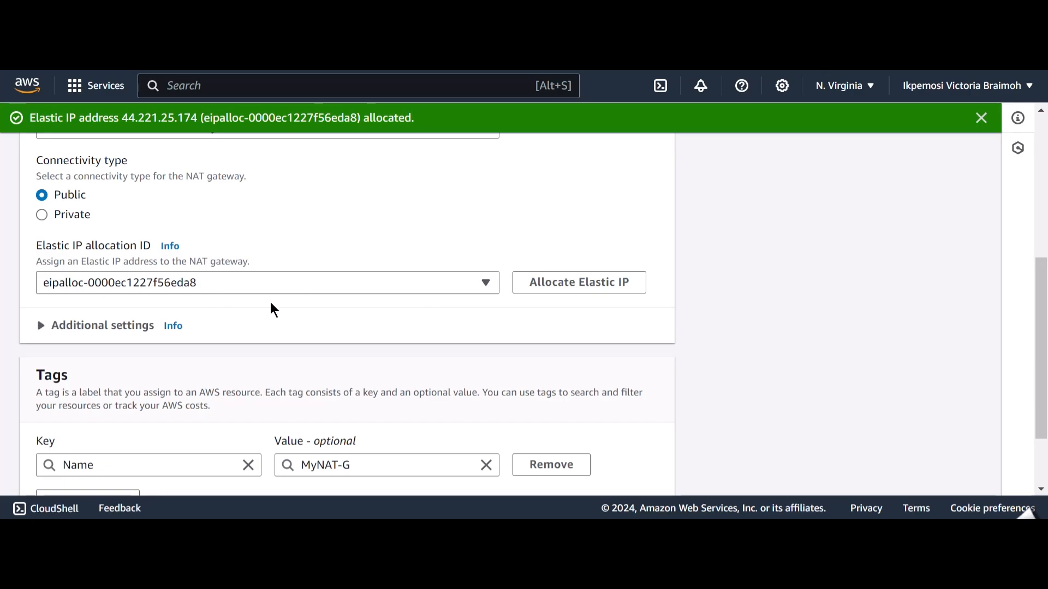
pyautogui.scroll(-2, 273, 309)
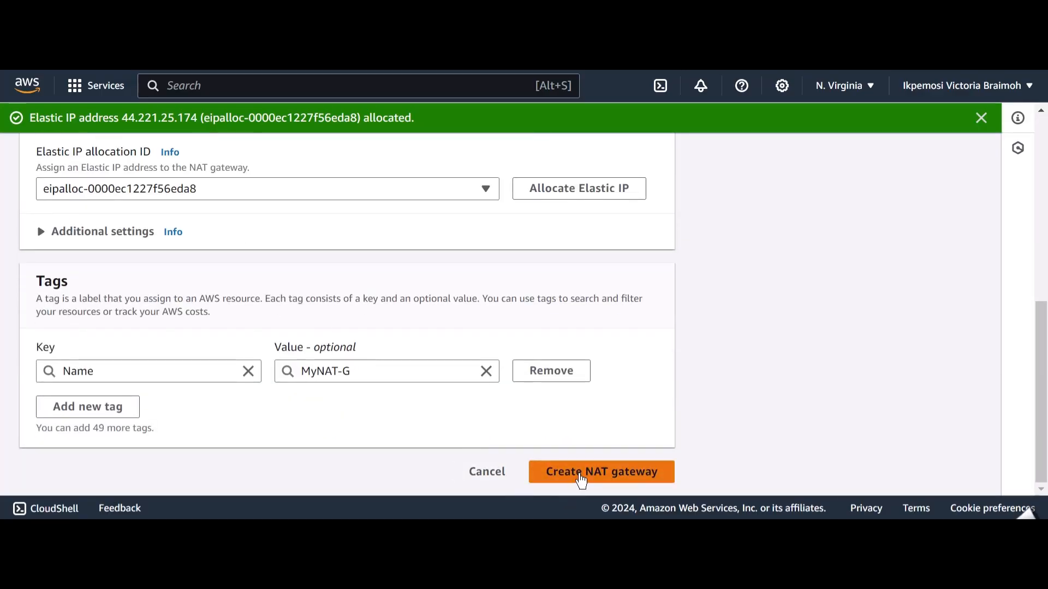
pyautogui.click(581, 479)
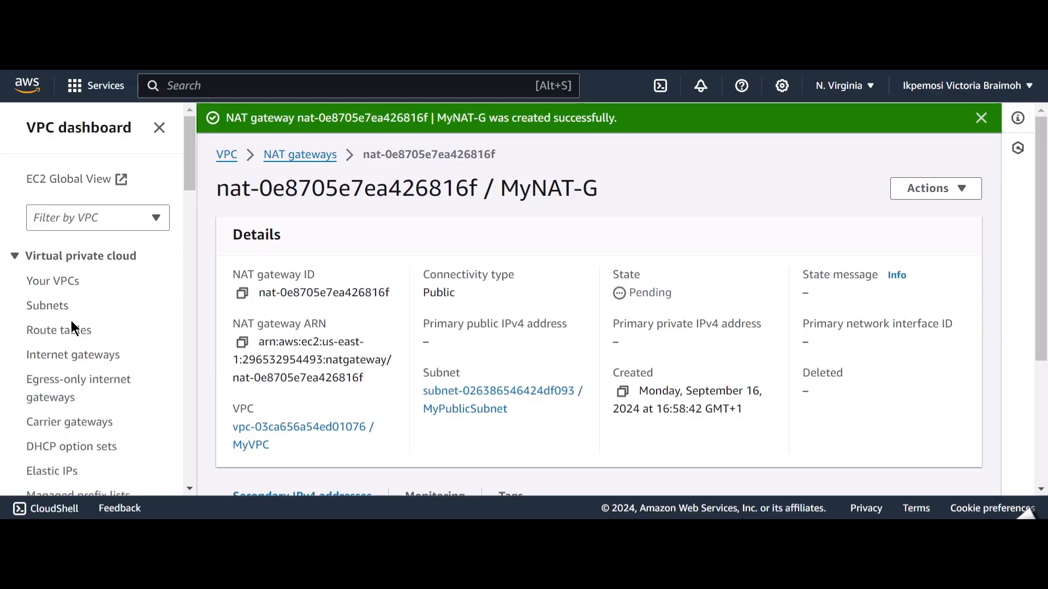
# Open the VPC route tables, deselect PublicRouteTable and select the unnamed main route table that belongs to MyVPC
pyautogui.click(73, 336)
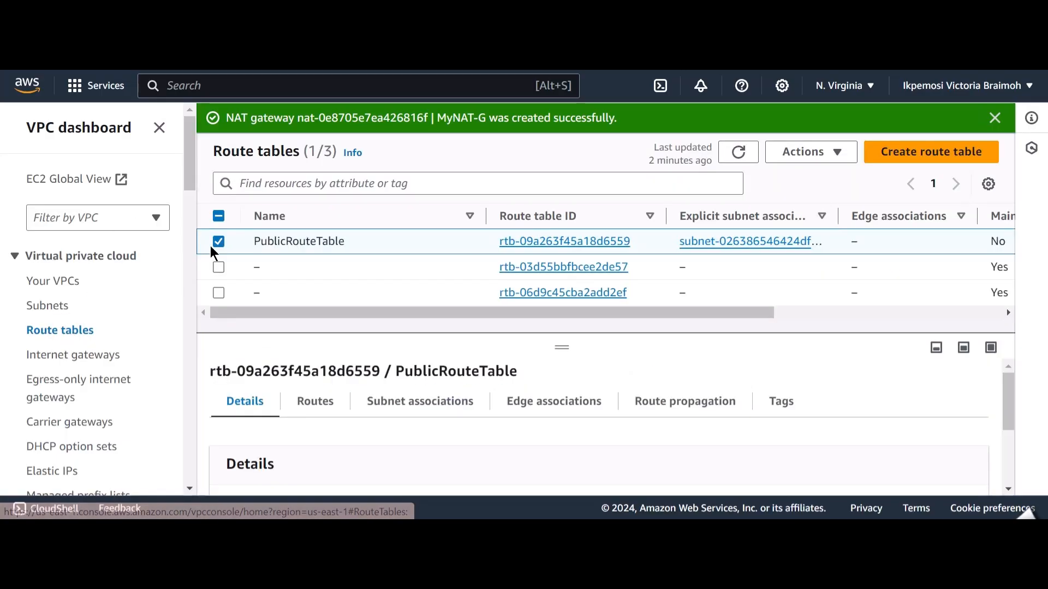
pyautogui.click(221, 241)
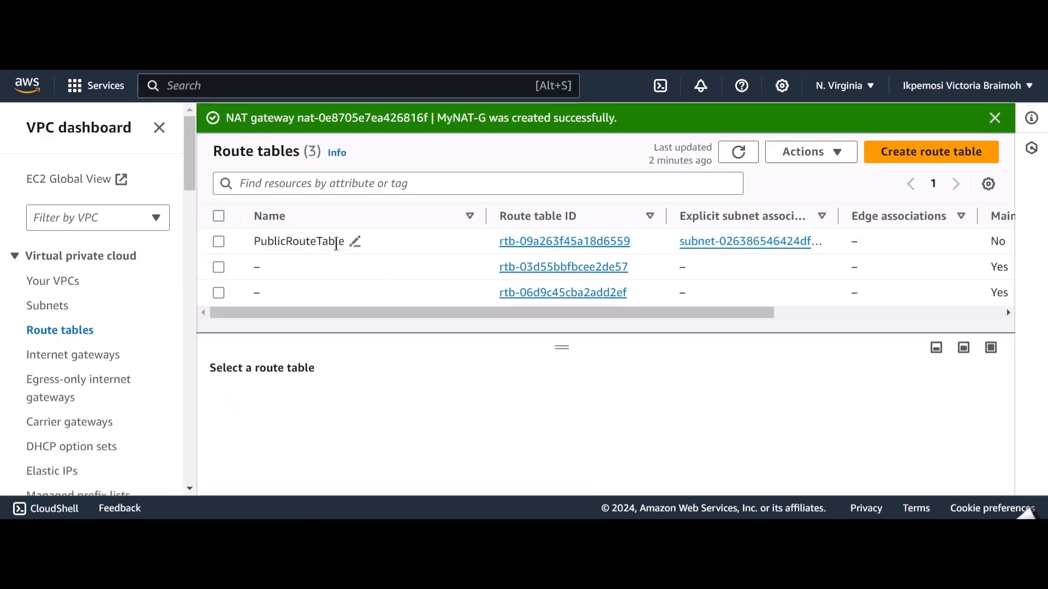
pyautogui.hscroll(5, 354, 273)
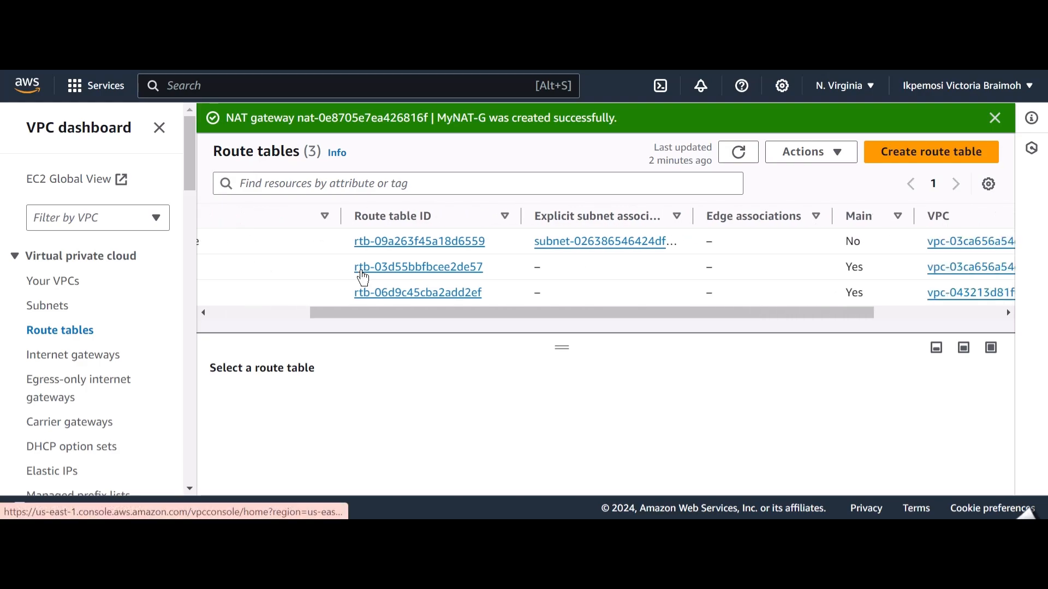
pyautogui.hscroll(3, 361, 270)
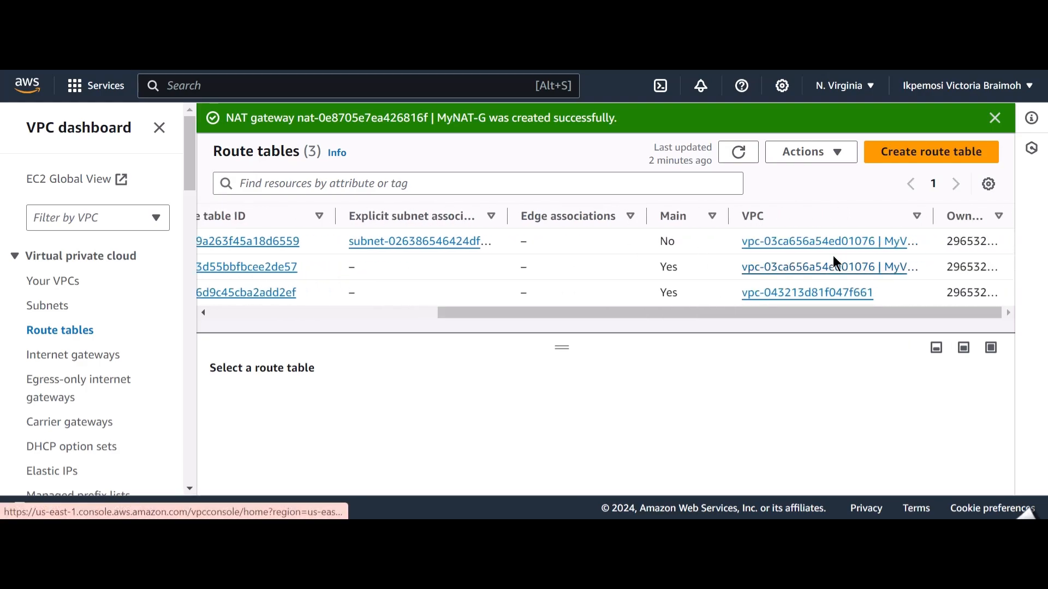
pyautogui.click(894, 273)
pyautogui.scroll(-2, 516, 409)
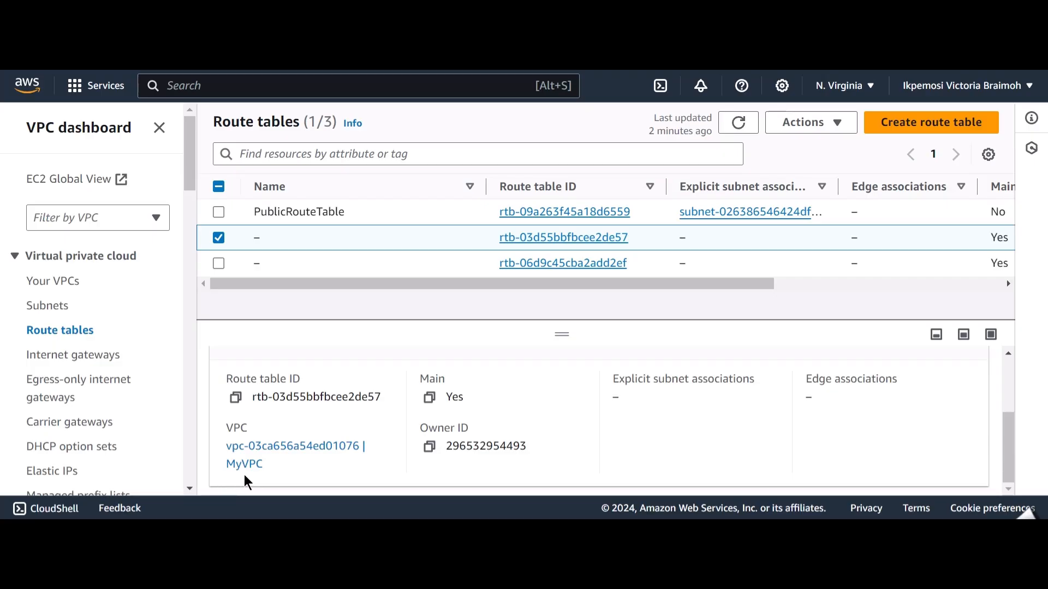
# Start editing the routes of MyVPC's main route table and add a route with destination 0.0.0.0/0
pyautogui.scroll(3, 328, 374)
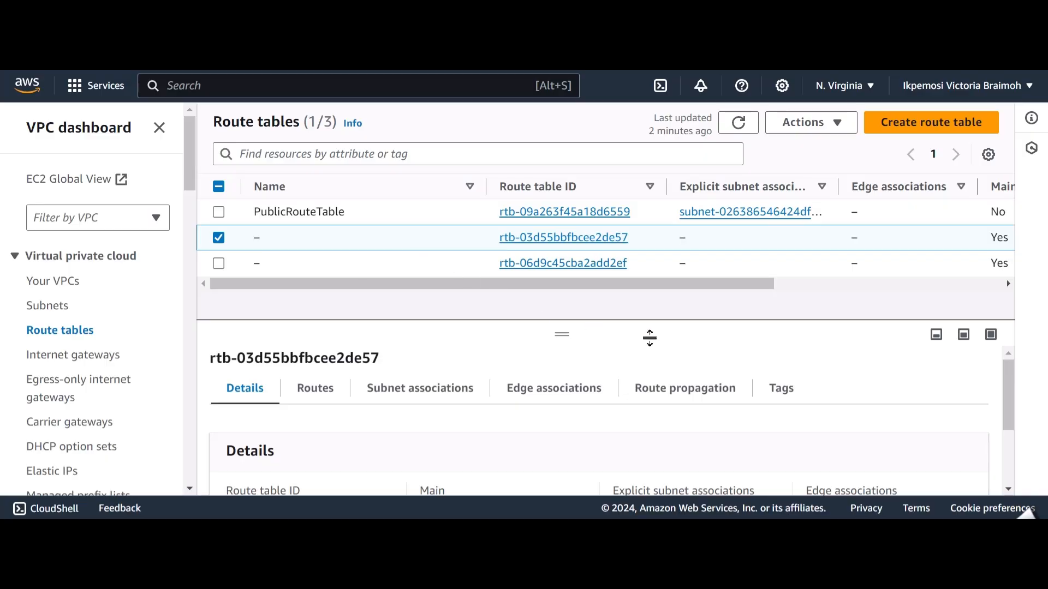
pyautogui.scroll(-2, 661, 431)
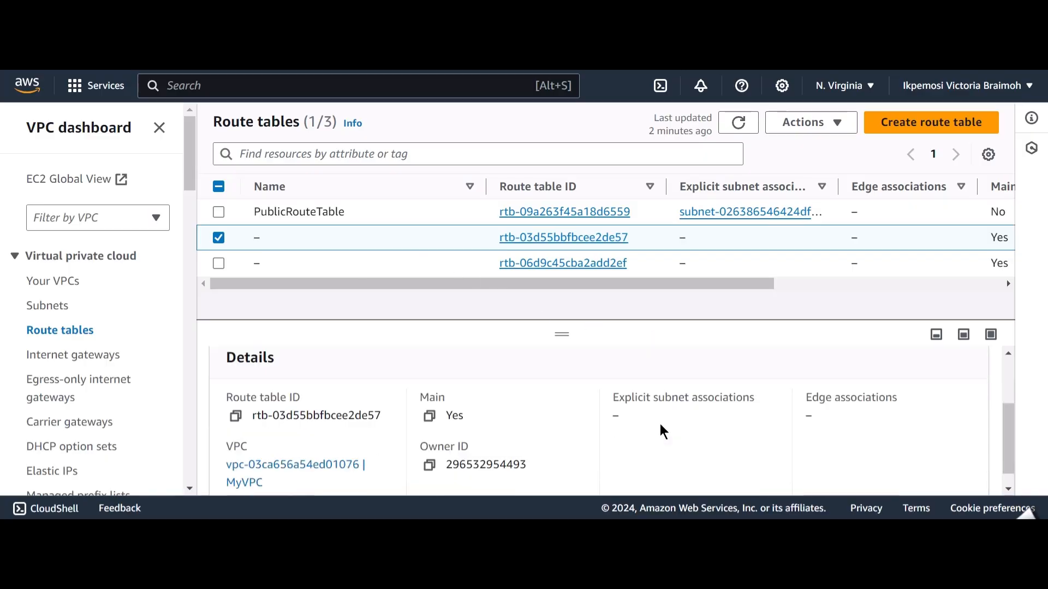
pyautogui.scroll(3, 661, 423)
pyautogui.hscroll(2, 659, 231)
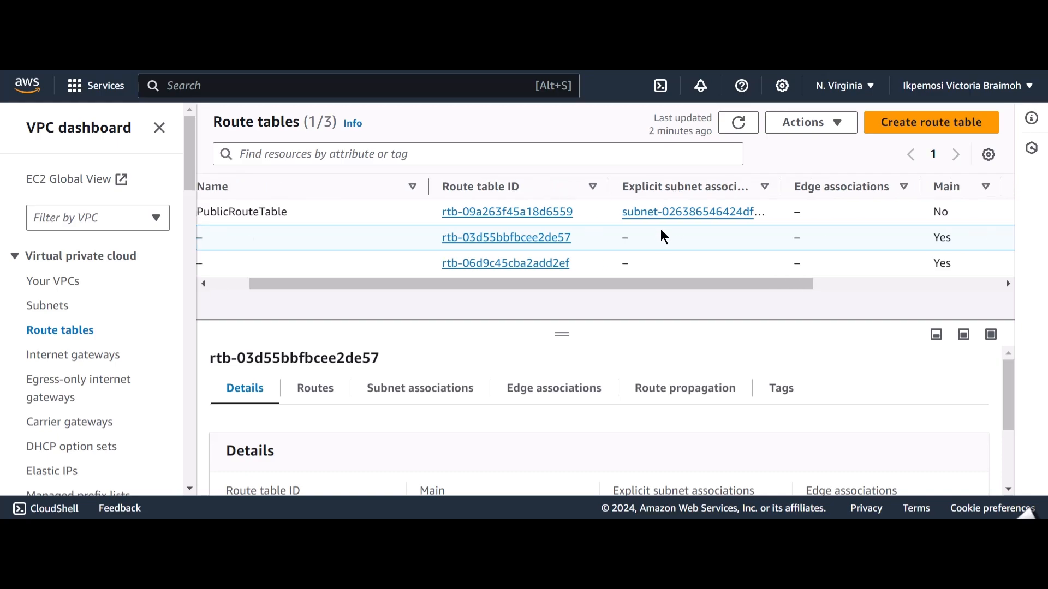
pyautogui.hscroll(4, 661, 232)
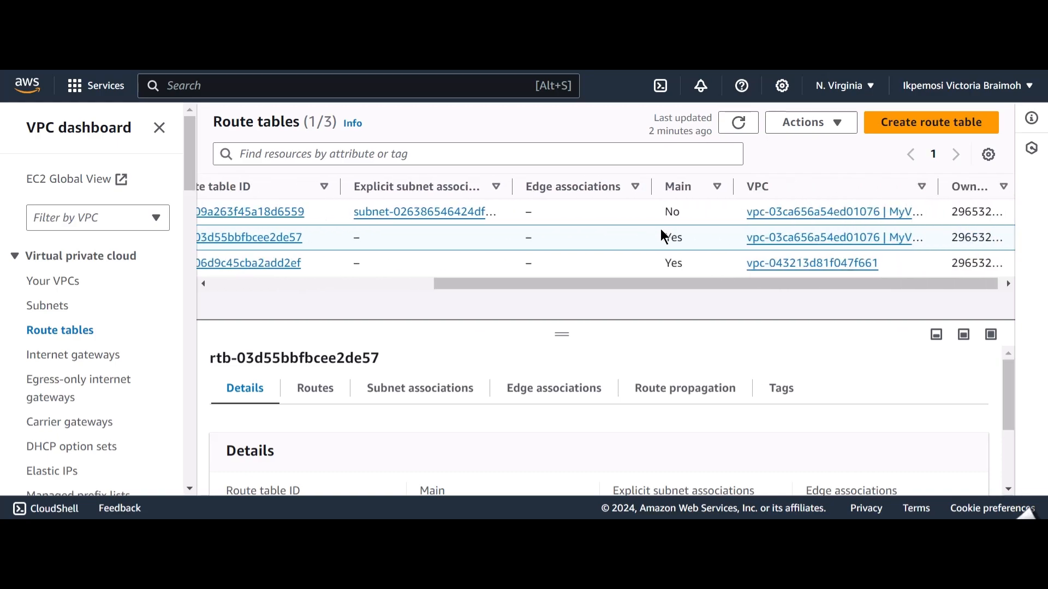
pyautogui.hscroll(-6, 660, 237)
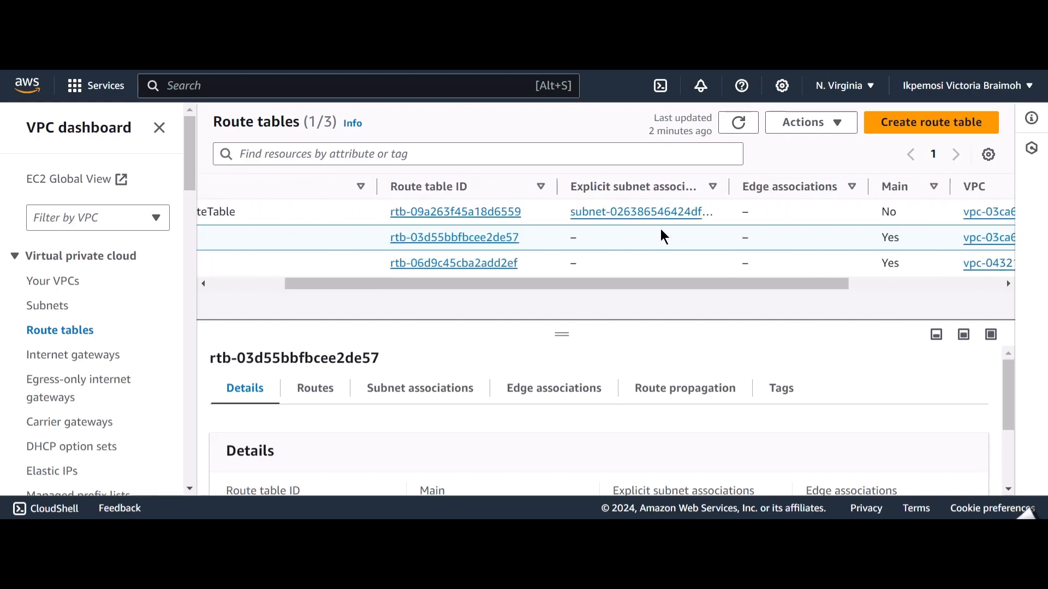
pyautogui.click(810, 123)
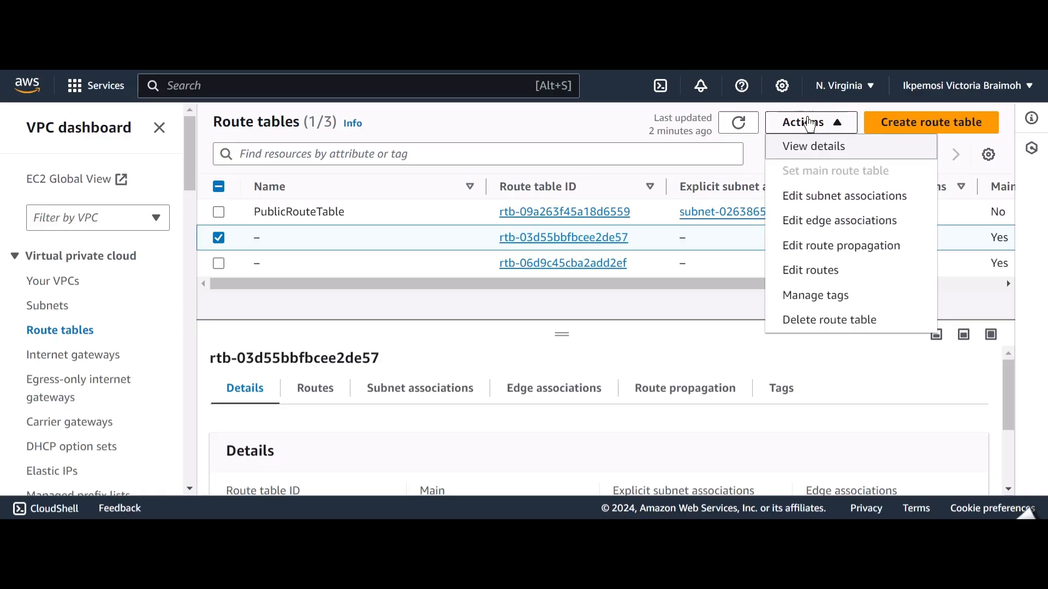
pyautogui.click(786, 269)
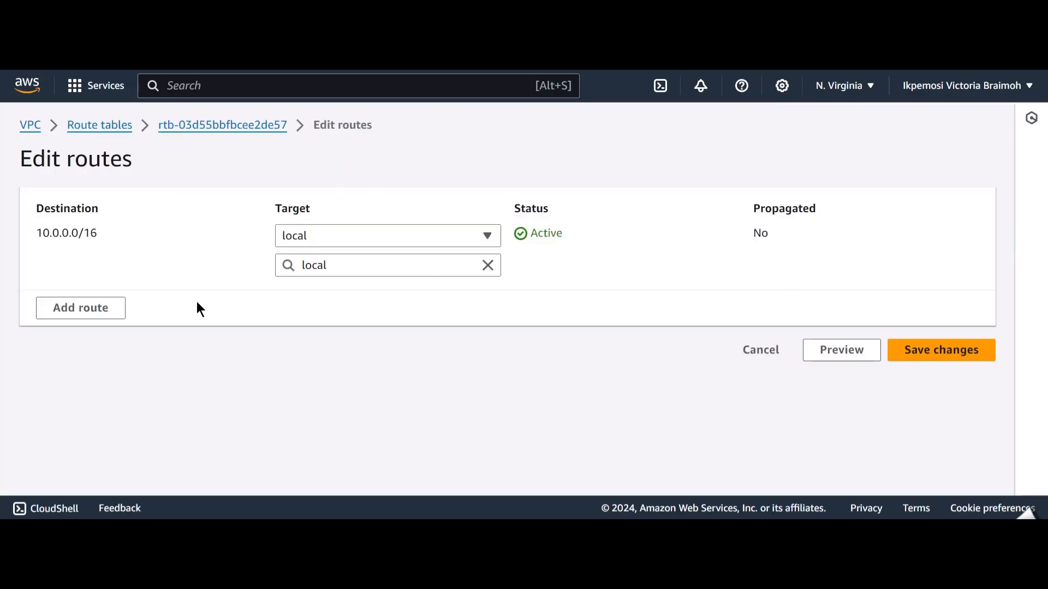
pyautogui.click(113, 308)
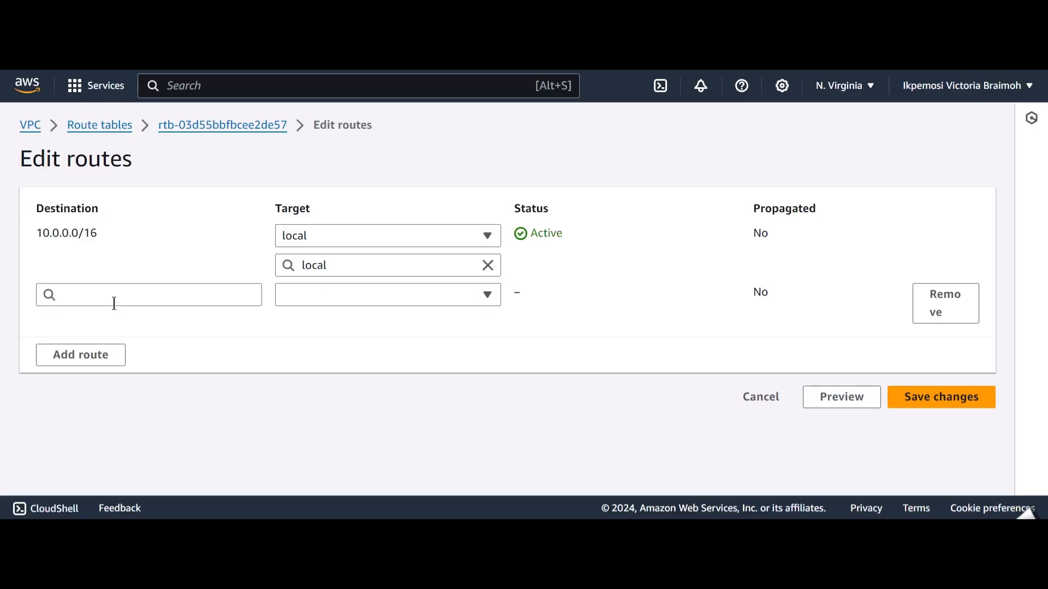
pyautogui.click(122, 299)
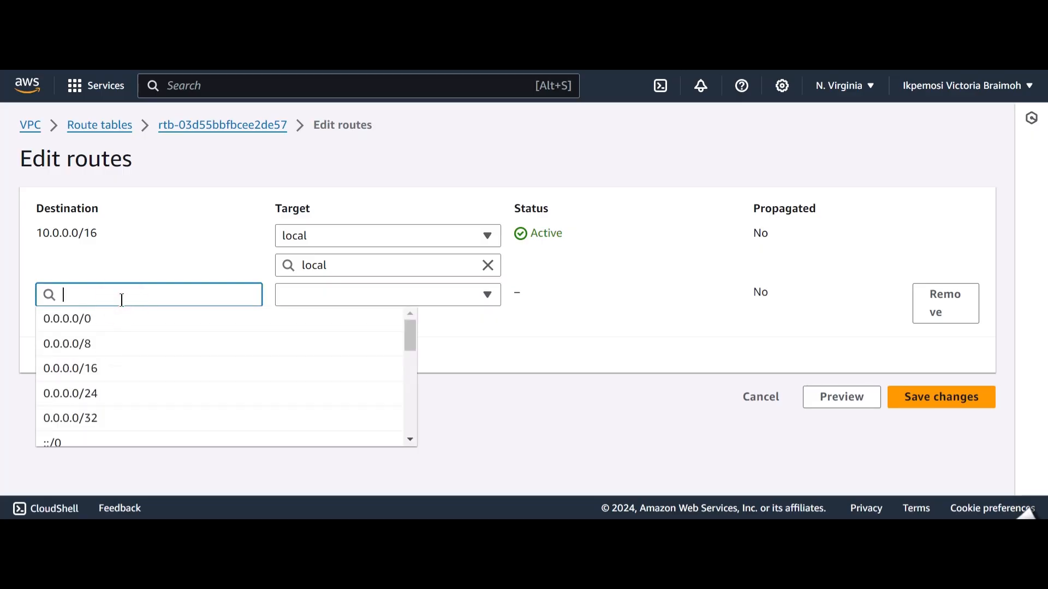
pyautogui.click(112, 328)
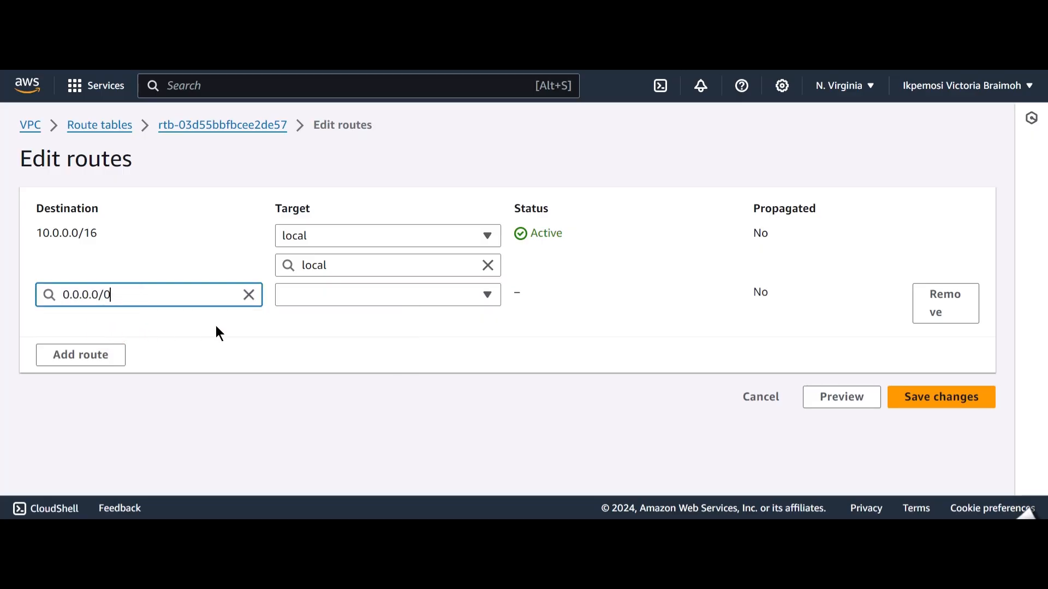
# Target the 0.0.0.0/0 route at the NAT gateway MyNAT-G and save the route changes
pyautogui.click(336, 302)
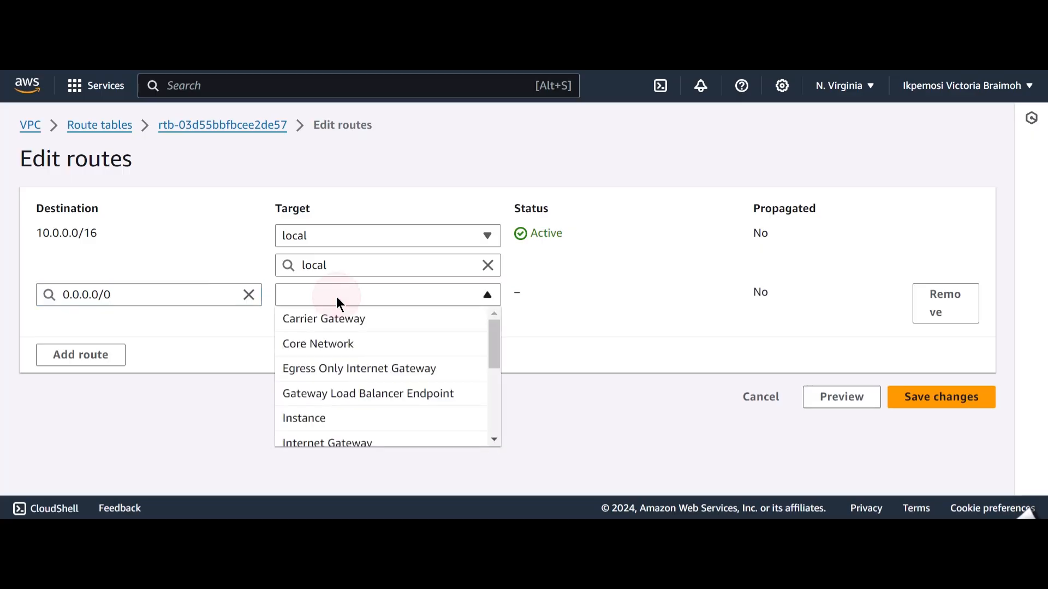
pyautogui.scroll(-3, 327, 363)
pyautogui.scroll(-2, 326, 362)
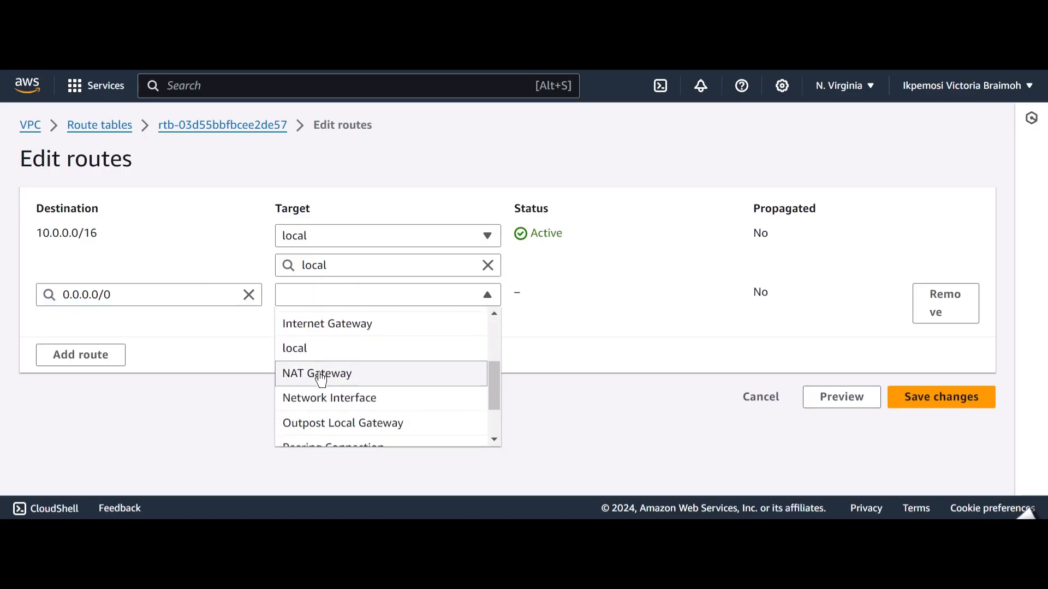
pyautogui.click(319, 373)
pyautogui.click(351, 326)
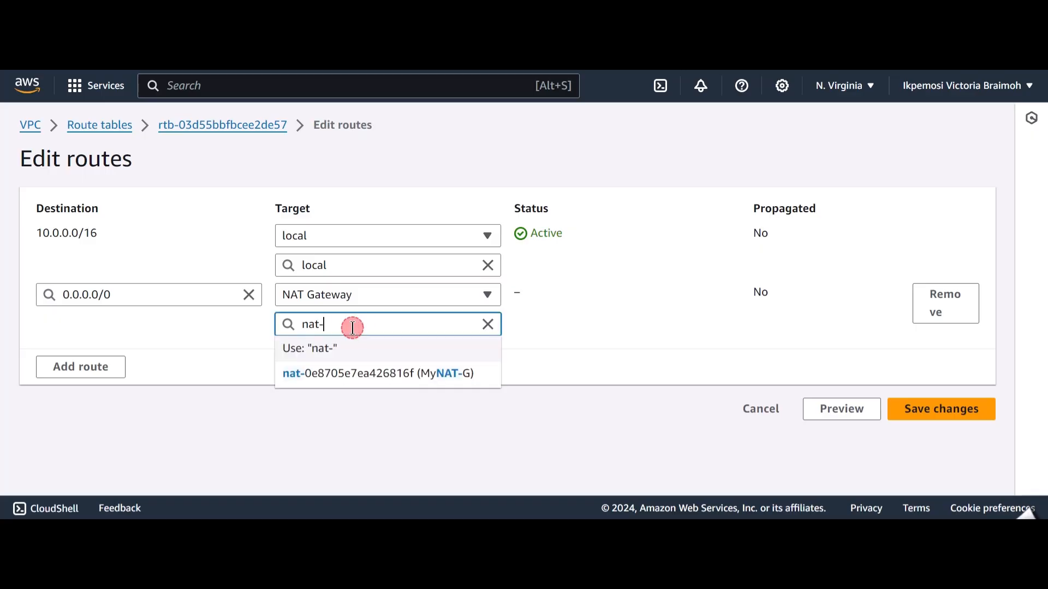
pyautogui.click(367, 376)
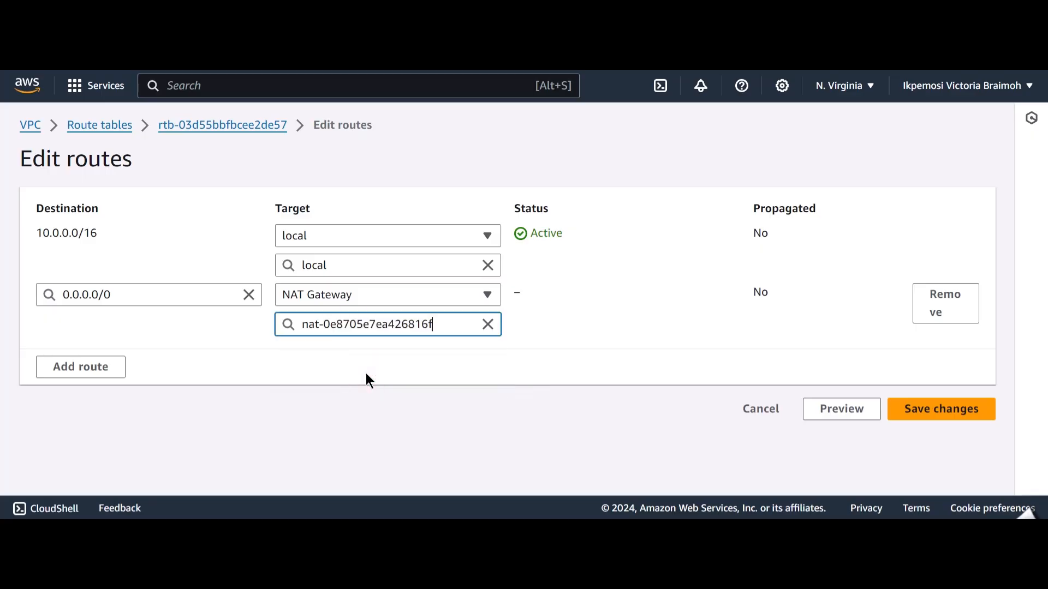
pyautogui.click(928, 418)
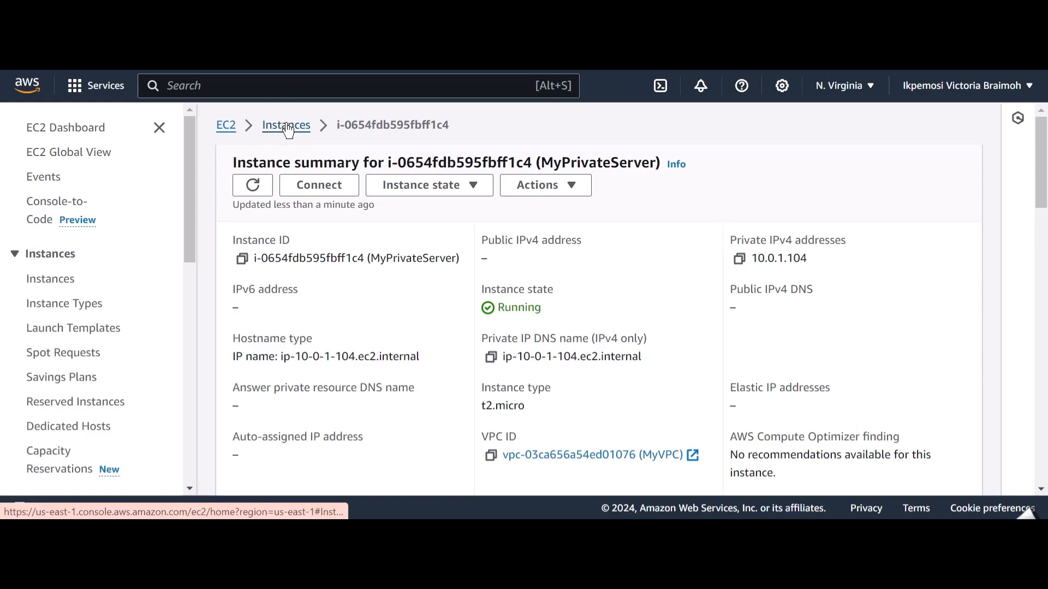
# From the EC2 instances list, connect to MyPublicServer using EC2 Instance Connect with the username ec2-user
pyautogui.click(287, 126)
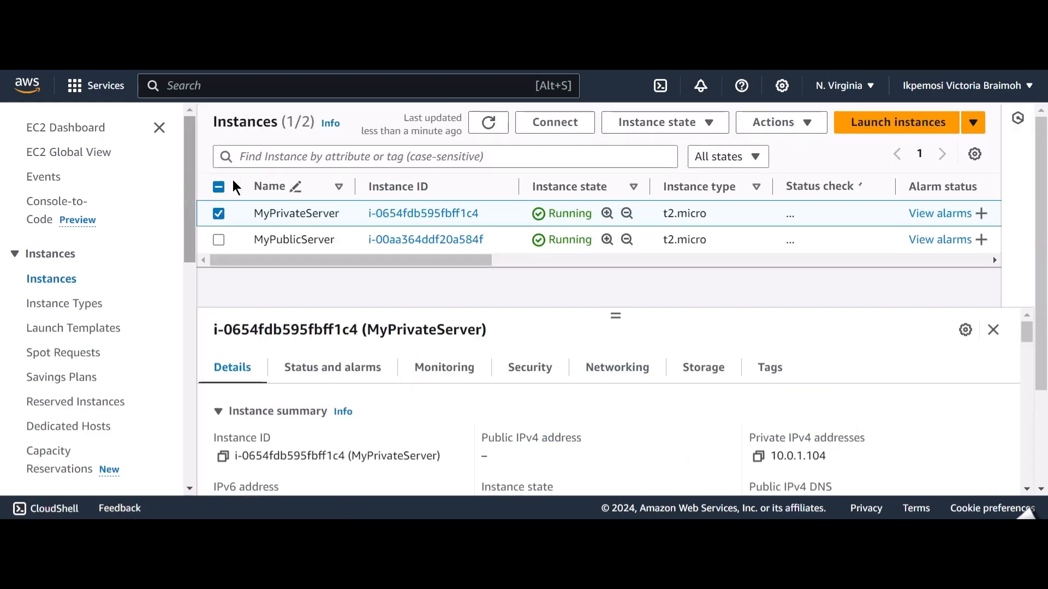
pyautogui.click(218, 214)
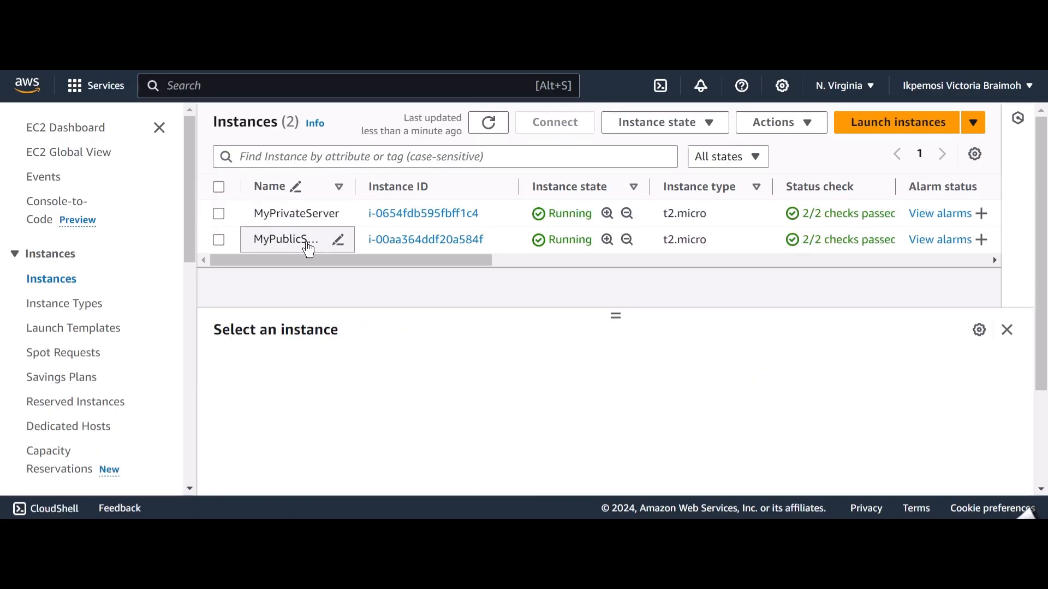
pyautogui.click(220, 240)
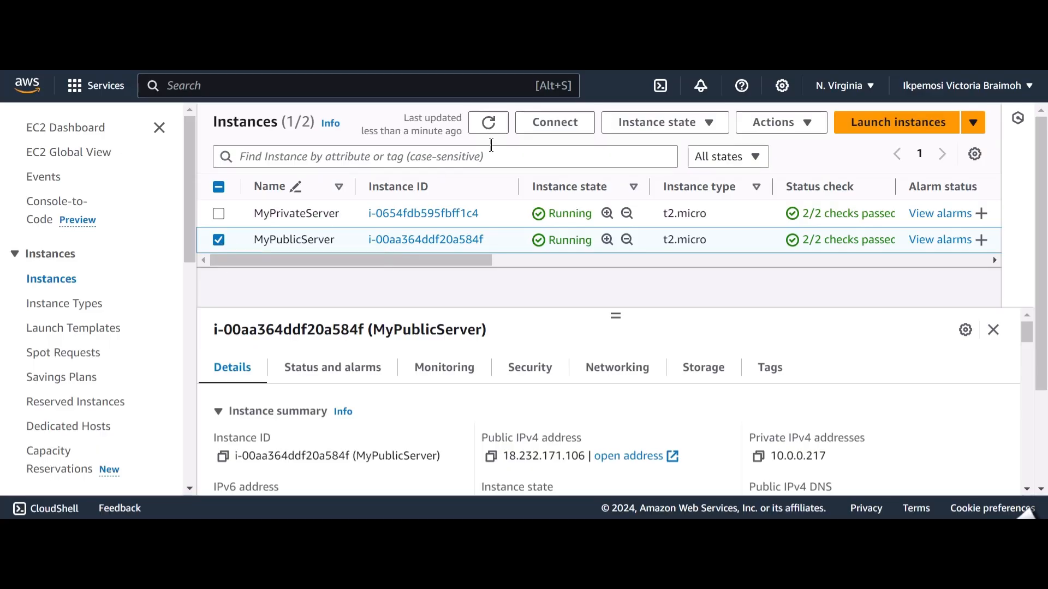
pyautogui.click(548, 131)
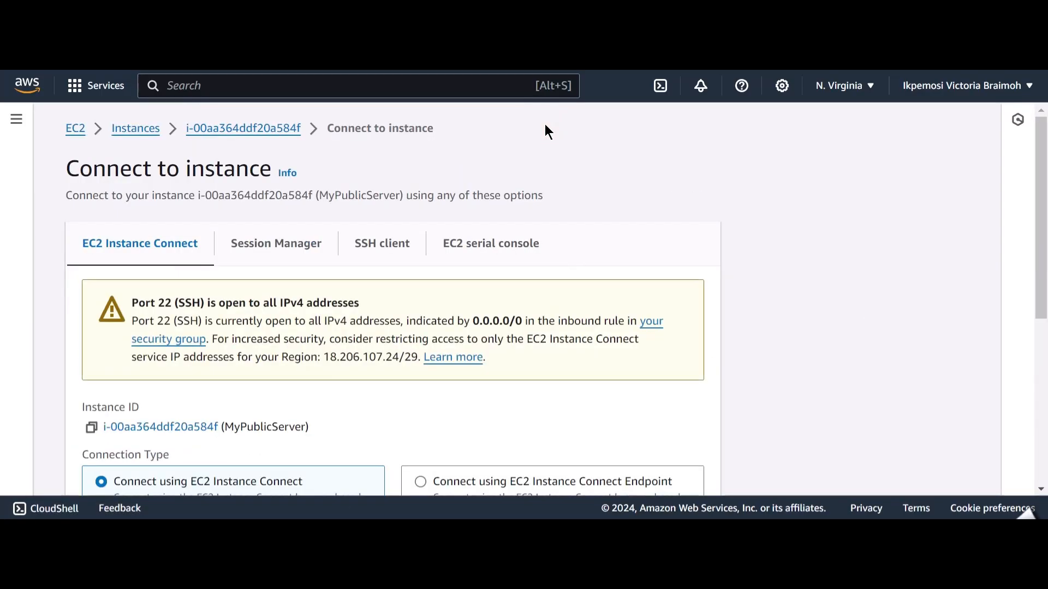
pyautogui.scroll(-6, 467, 215)
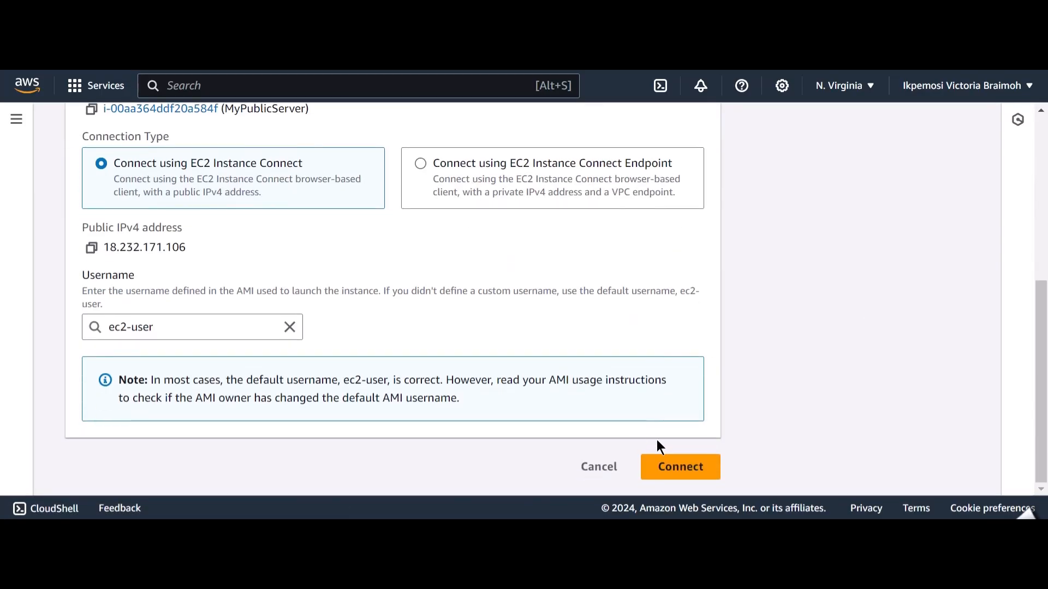
pyautogui.click(665, 465)
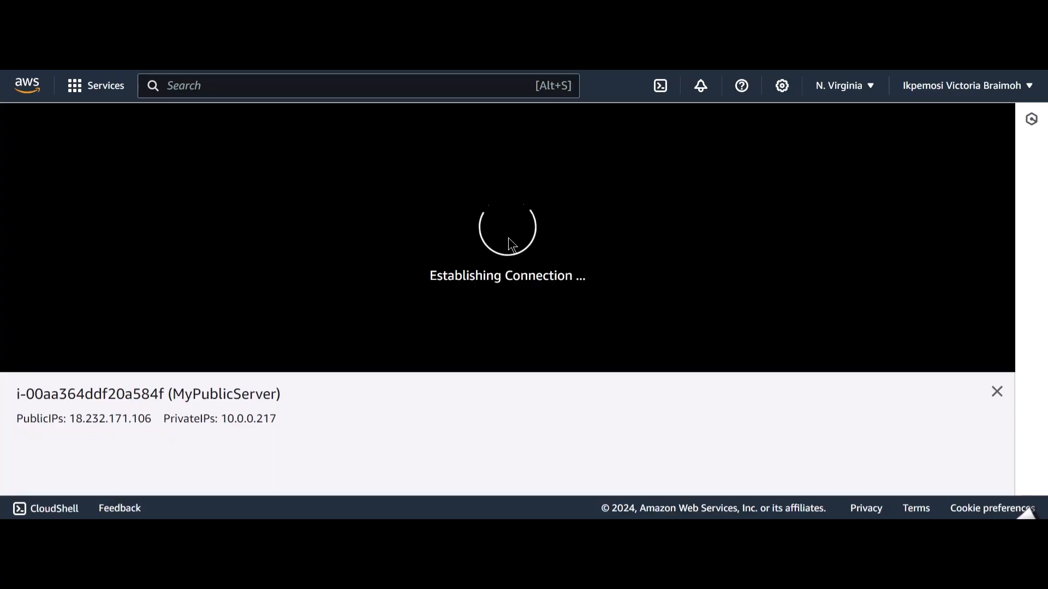
# Switch to root on MyPublicServer with sudo su and list the files in the current directory
pyautogui.click(242, 269)
pyautogui.write('s')
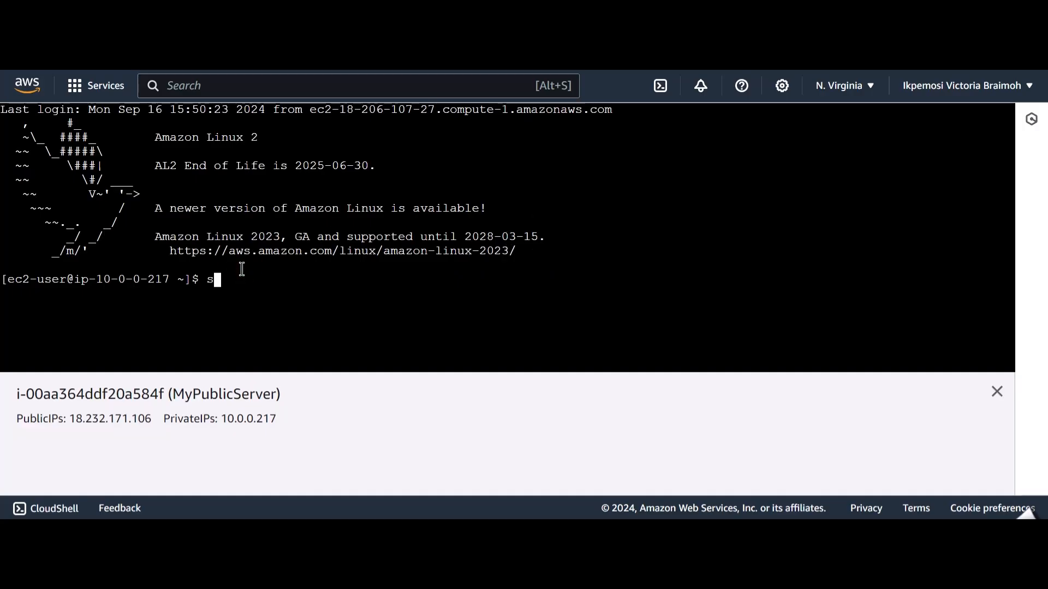
pyautogui.write('udo su')
pyautogui.press('Return')
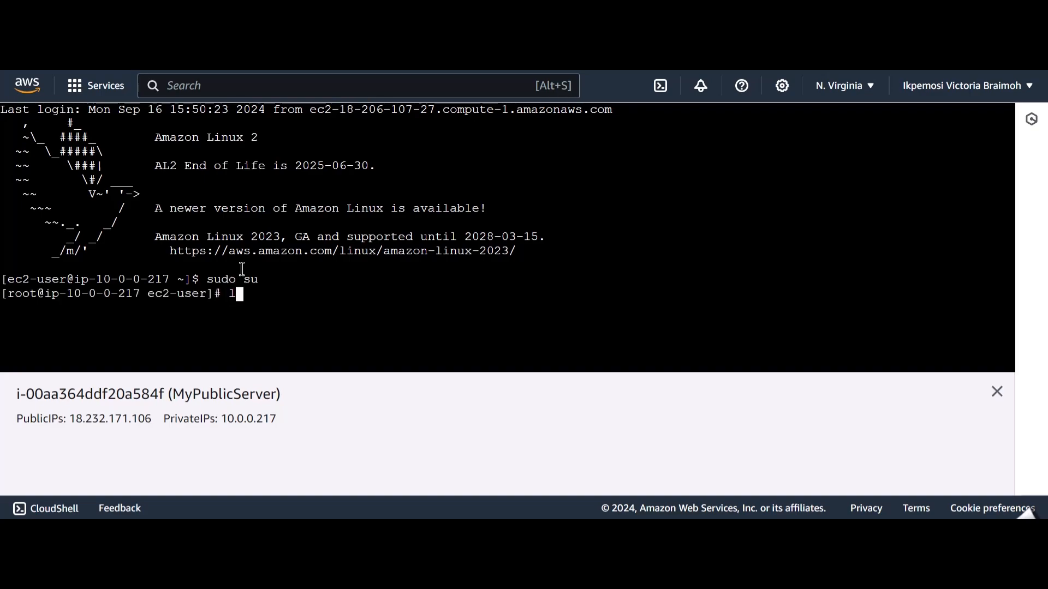
pyautogui.write('ls')
pyautogui.press('Return')
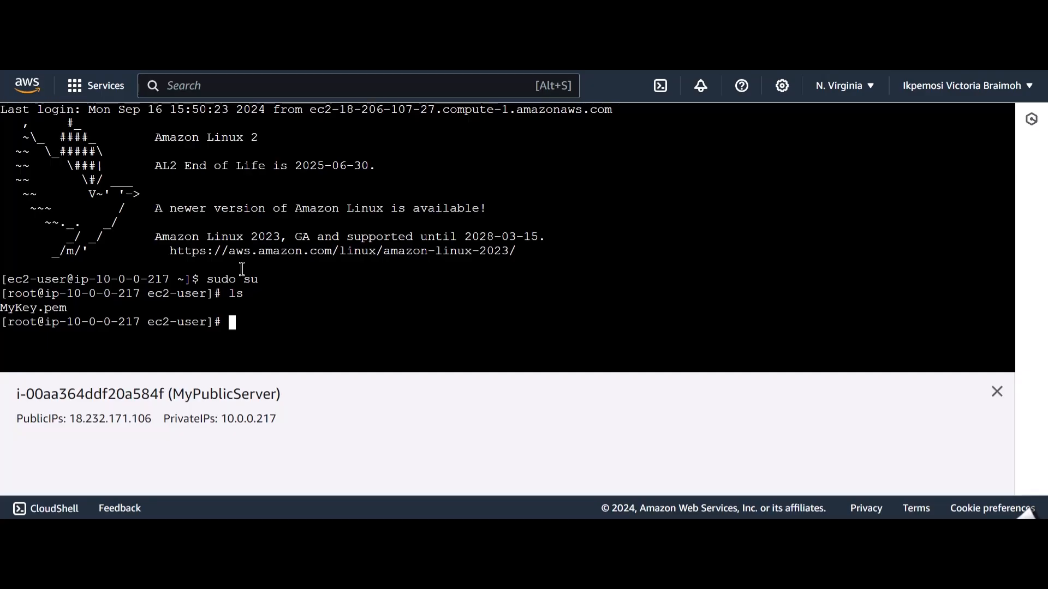
pyautogui.write('ssh ec2-user')
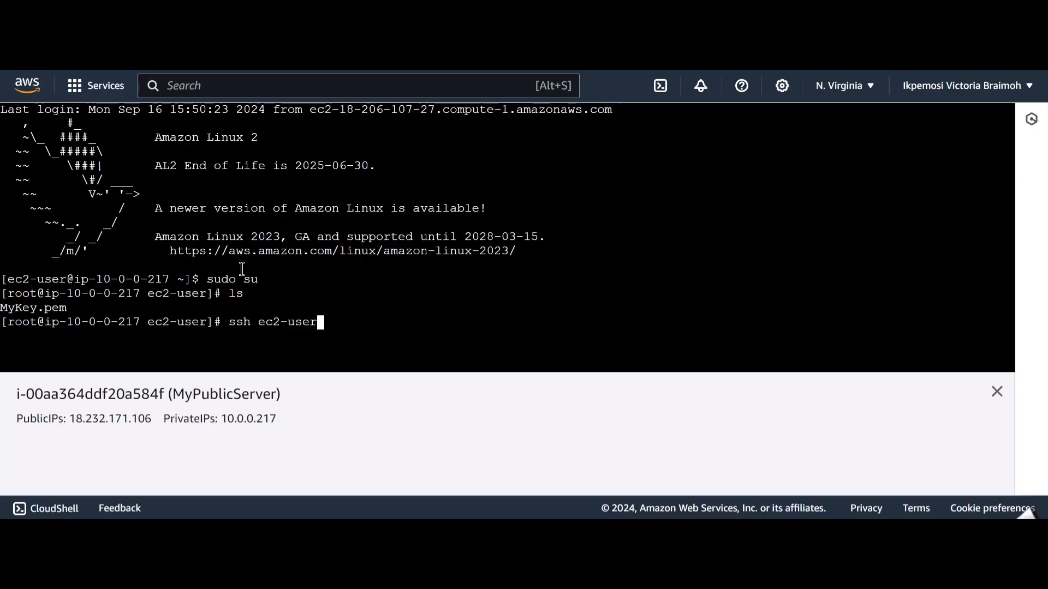
pyautogui.write('@10.0.1.104 -i MyK')
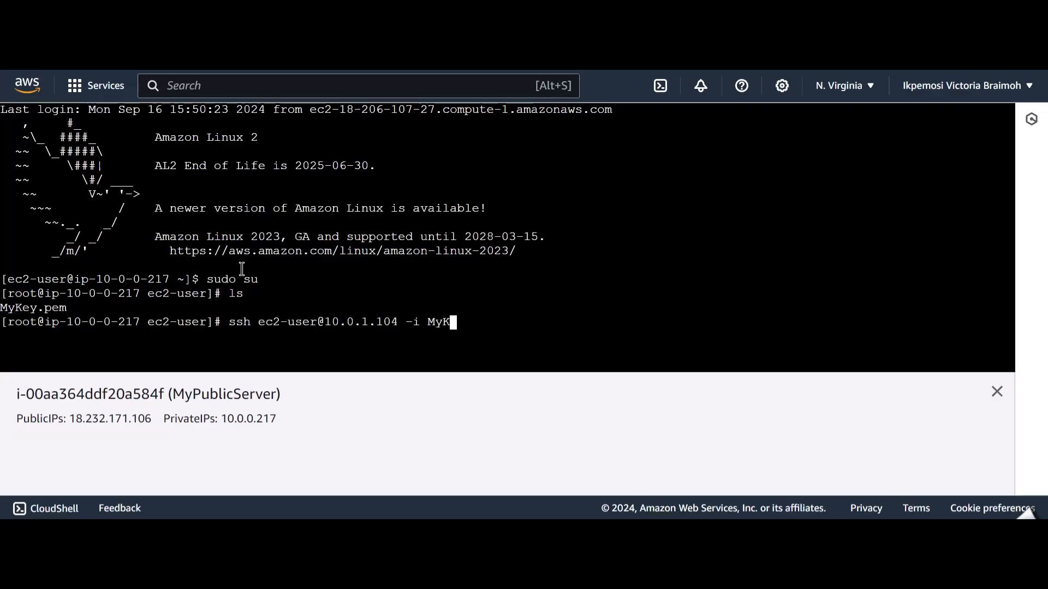
pyautogui.write('ey.pe')
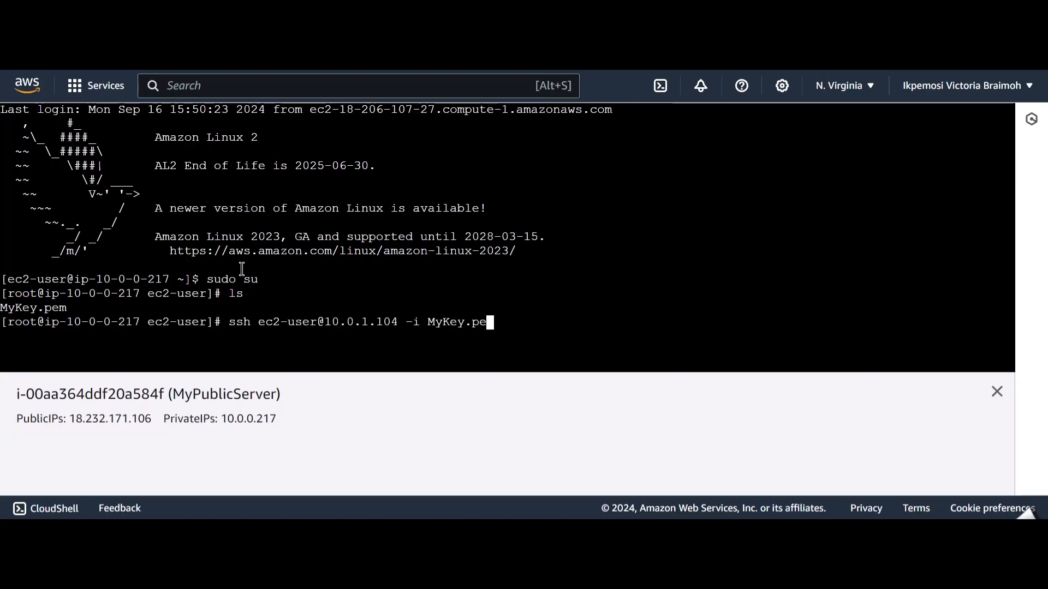
pyautogui.write('m')
pyautogui.press('Return')
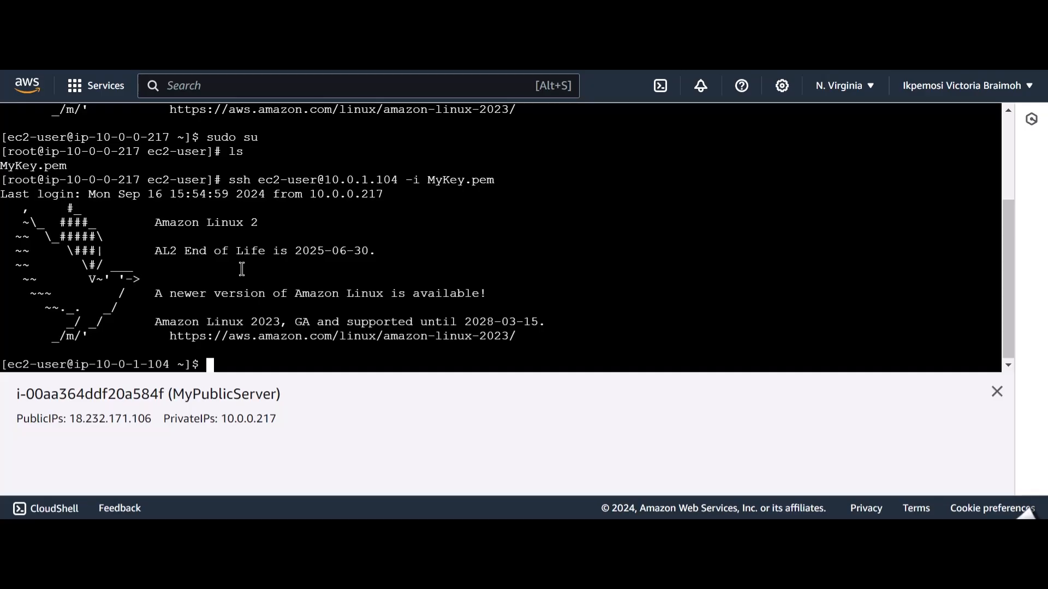
# Try to run yum -y update on MyPrivateServer as ec2-user
pyautogui.write('yum -y upade')
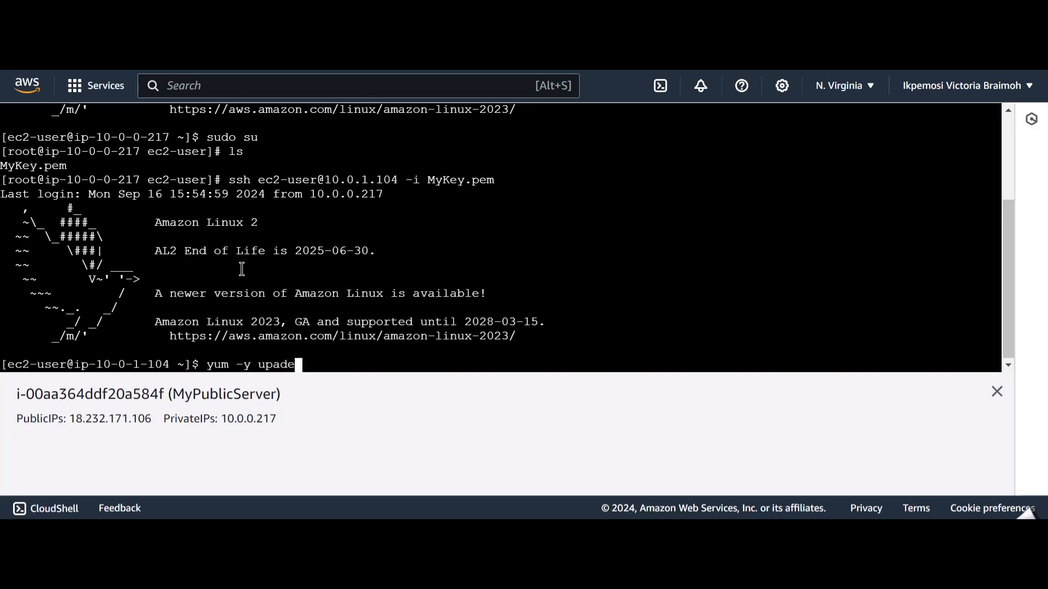
pyautogui.press('BackSpace')
pyautogui.write('a')
pyautogui.press('BackSpace')
pyautogui.press('BackSpace')
pyautogui.press('BackSpace')
pyautogui.write('date')
pyautogui.press('Return')
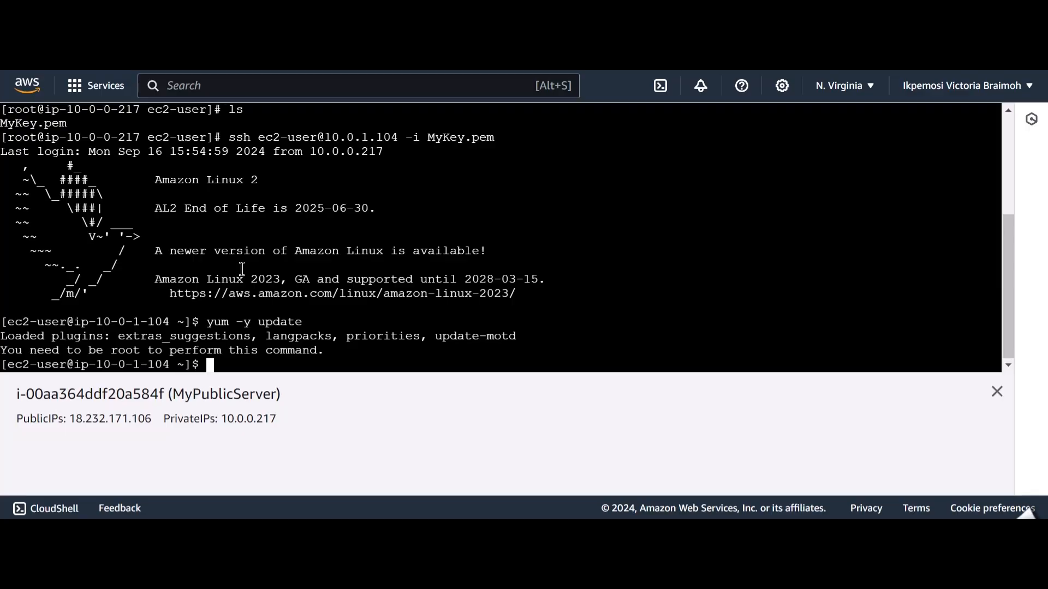
# Switch to the root user on MyPrivateServer with sudo su
pyautogui.write('sudo su')
pyautogui.press('Return')
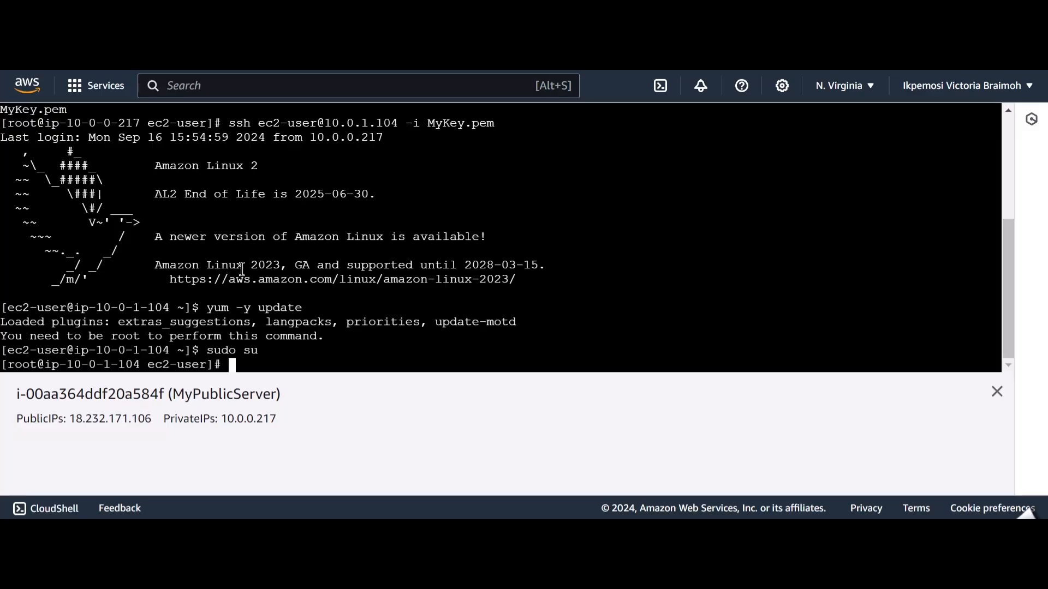
pyautogui.write('ssh')
pyautogui.write(' ec2')
pyautogui.write('-use')
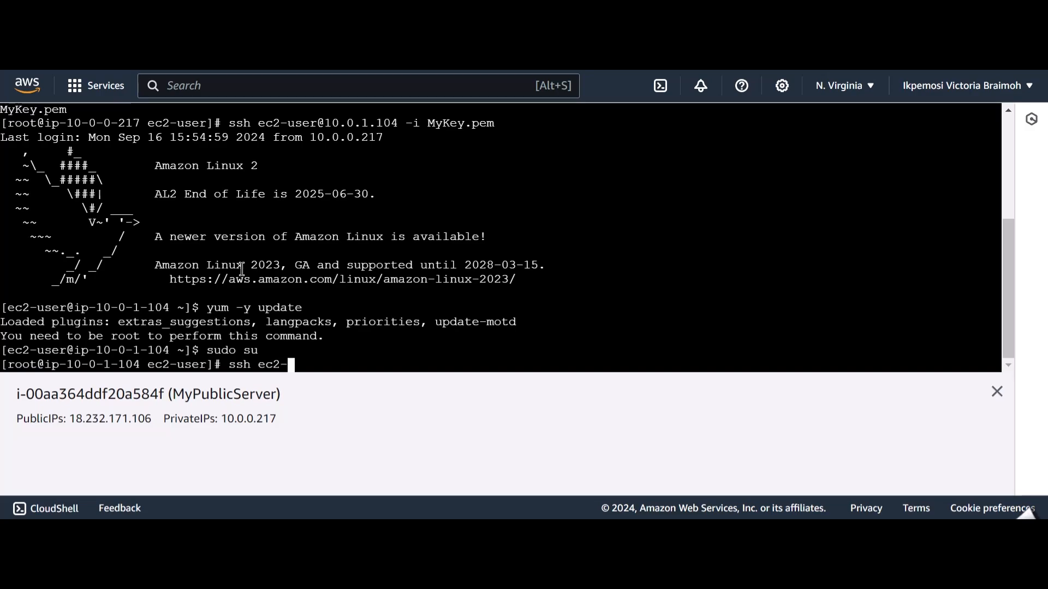
pyautogui.write('r@10.0')
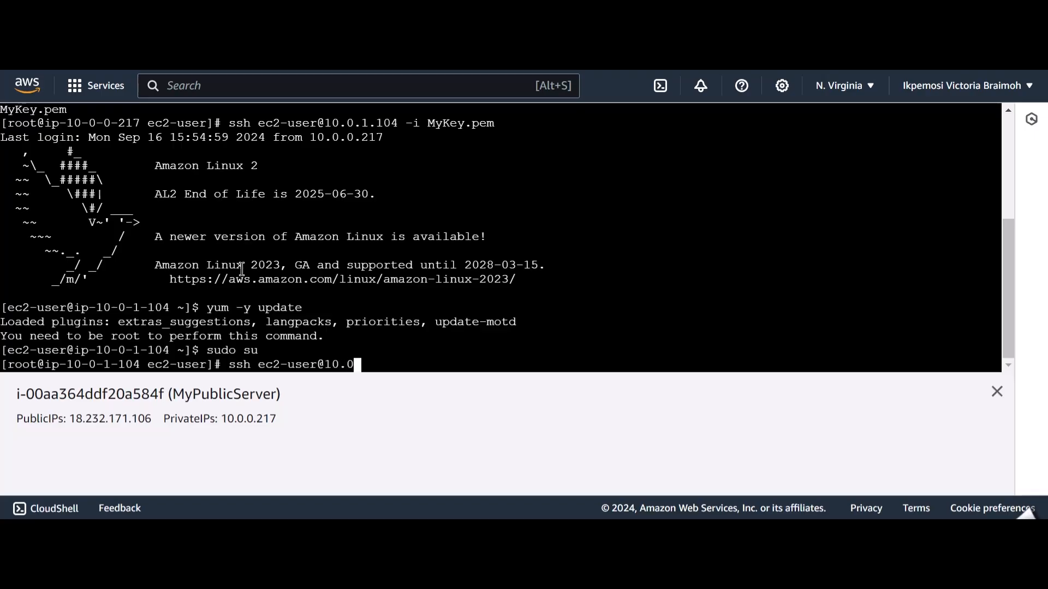
pyautogui.write('.1.104 -i MyKet')
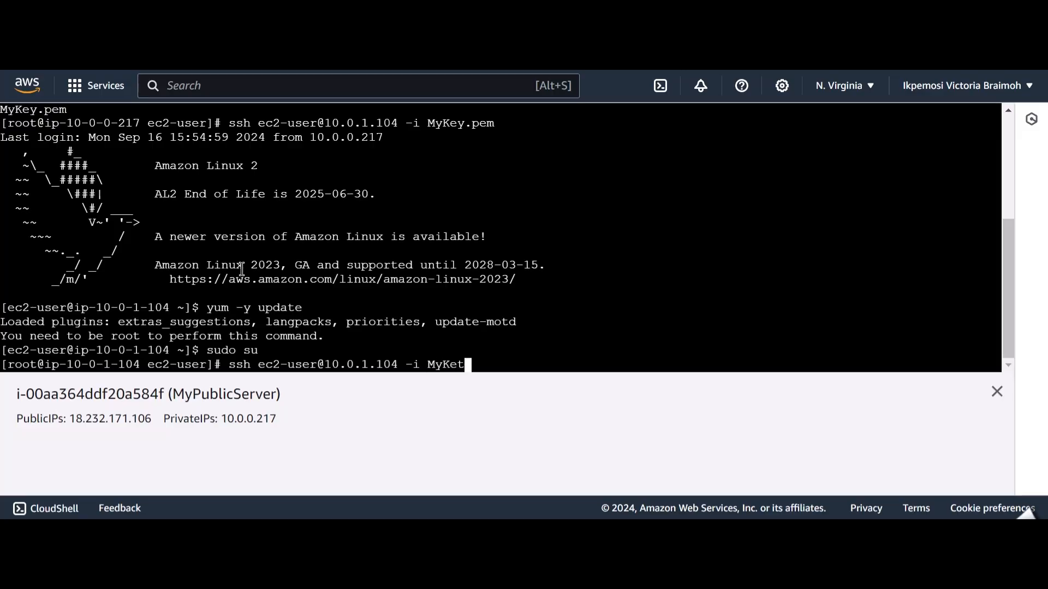
pyautogui.press('BackSpace')
pyautogui.write('y.pem')
pyautogui.press('Return')
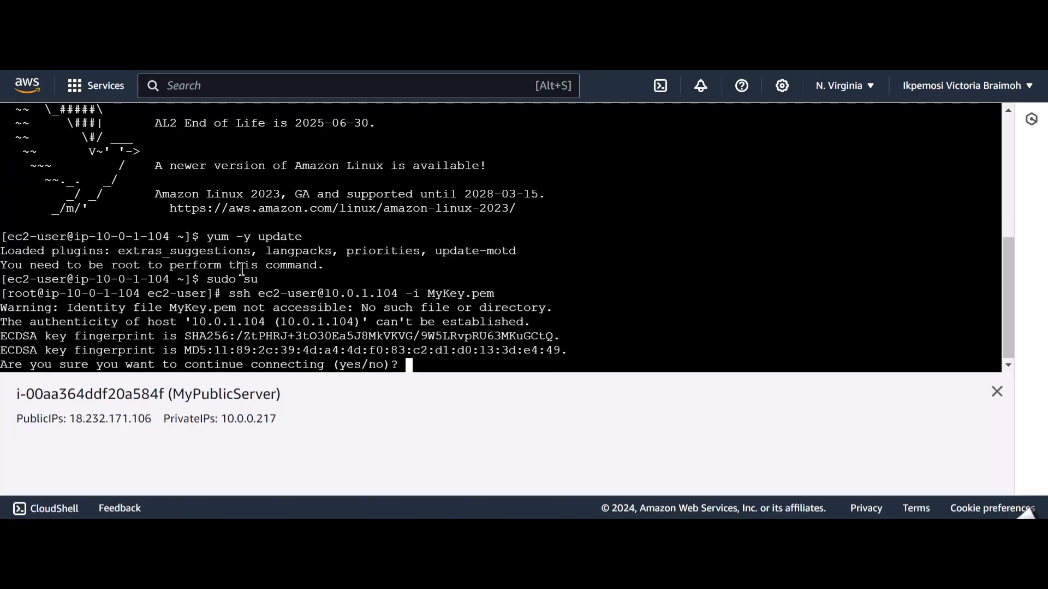
pyautogui.write('yes')
pyautogui.press('Return')
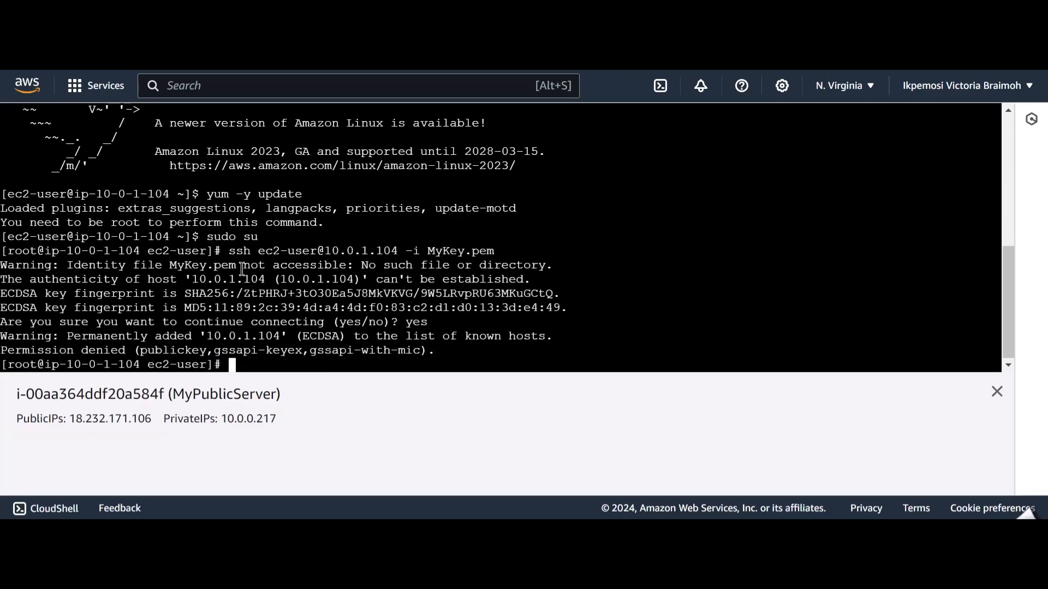
# Run yum -y update as root on MyPrivateServer to test its internet access through the NAT gateway
pyautogui.press('Up')
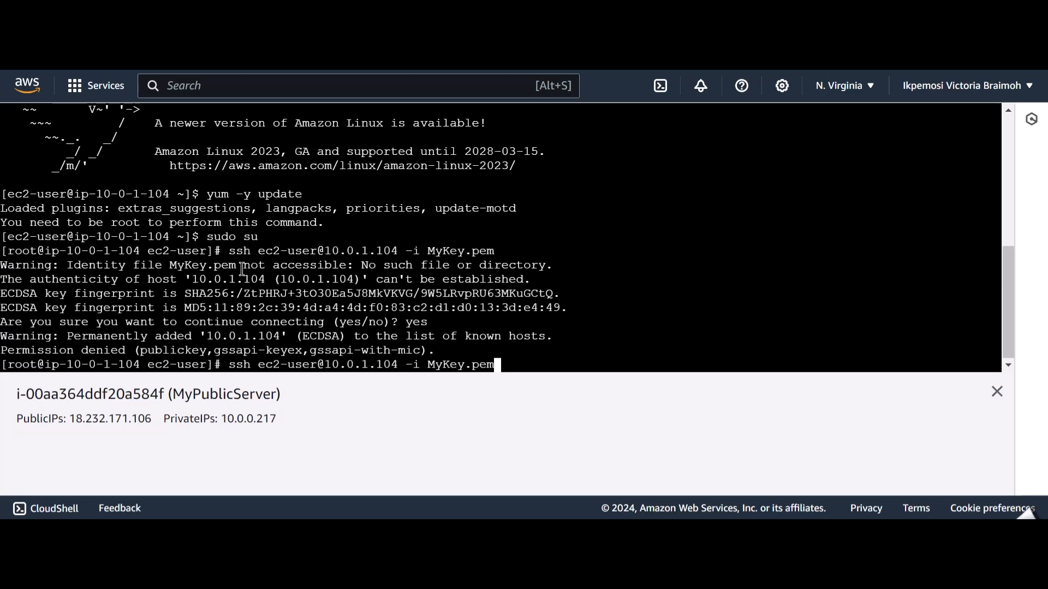
pyautogui.hotkey('ctrl', 'u')
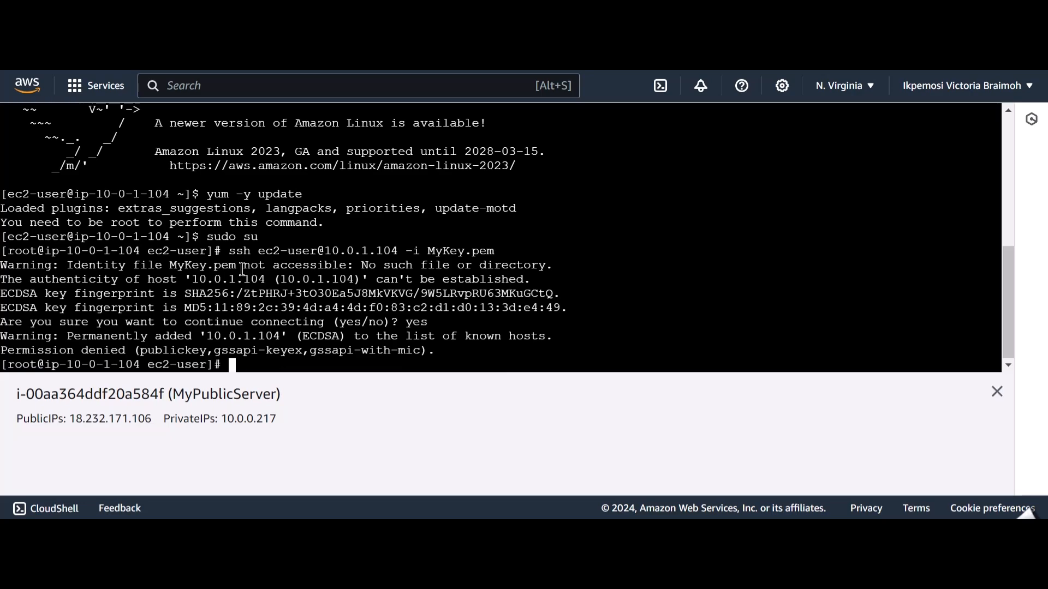
pyautogui.write('yum -y update')
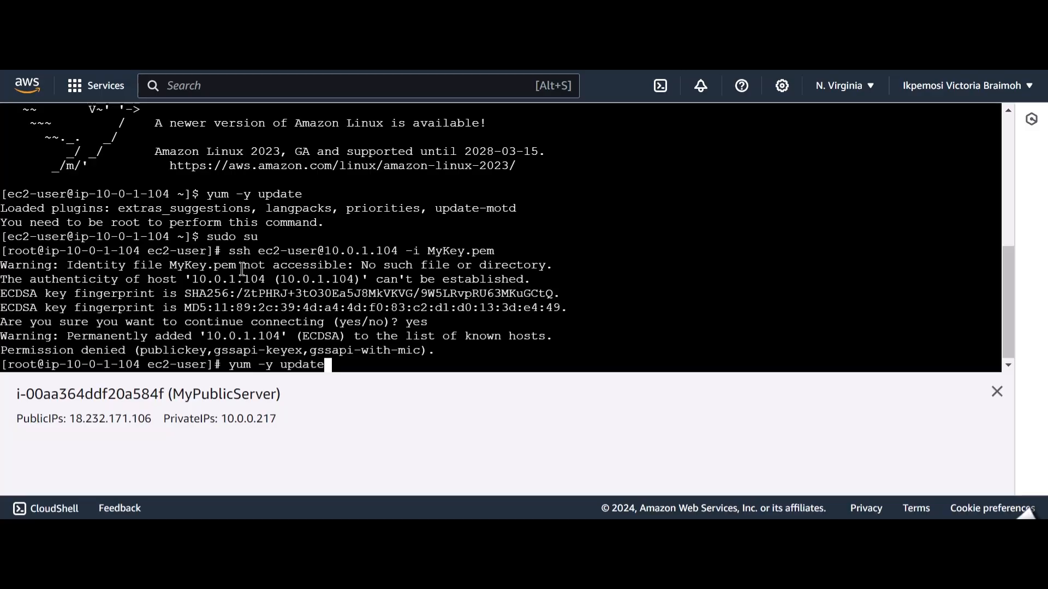
pyautogui.press('Return')
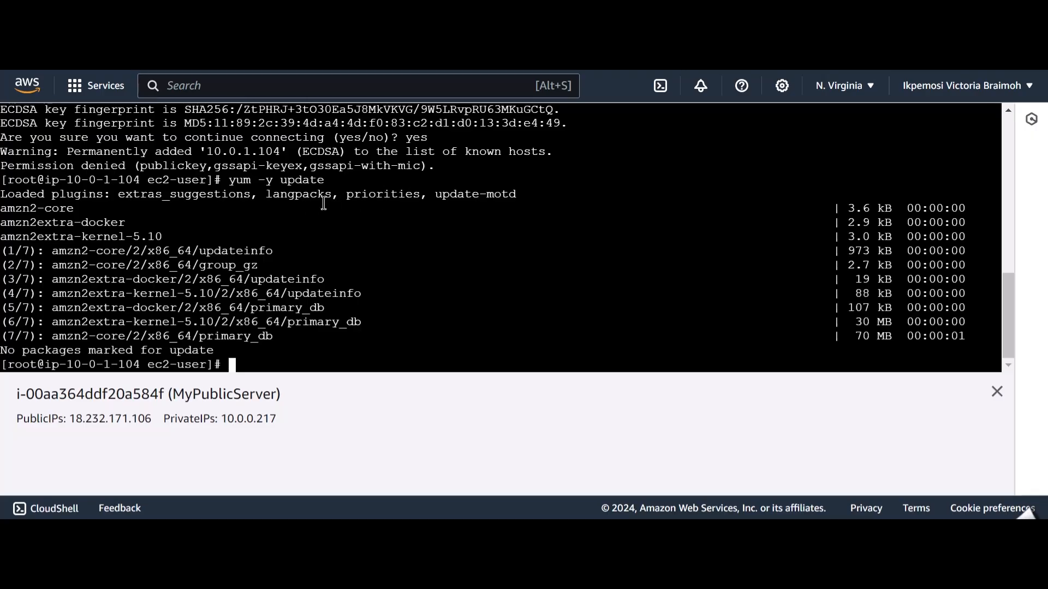
# Examine the yum -y update command's output and the private server's host name in the shell prompt
pyautogui.moveTo(228, 180); pyautogui.dragTo(327, 179)
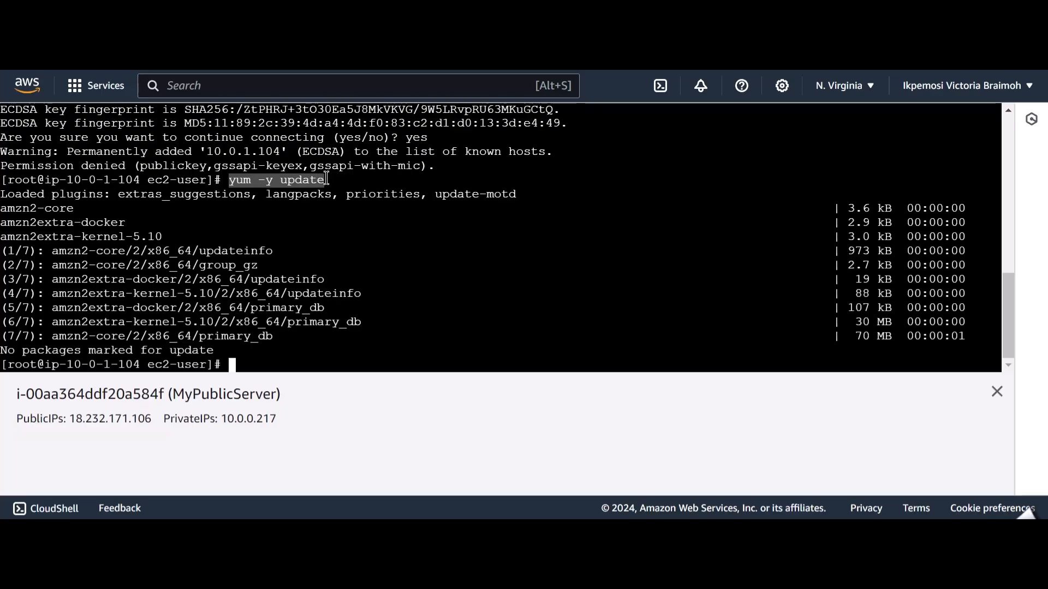
pyautogui.click(314, 179)
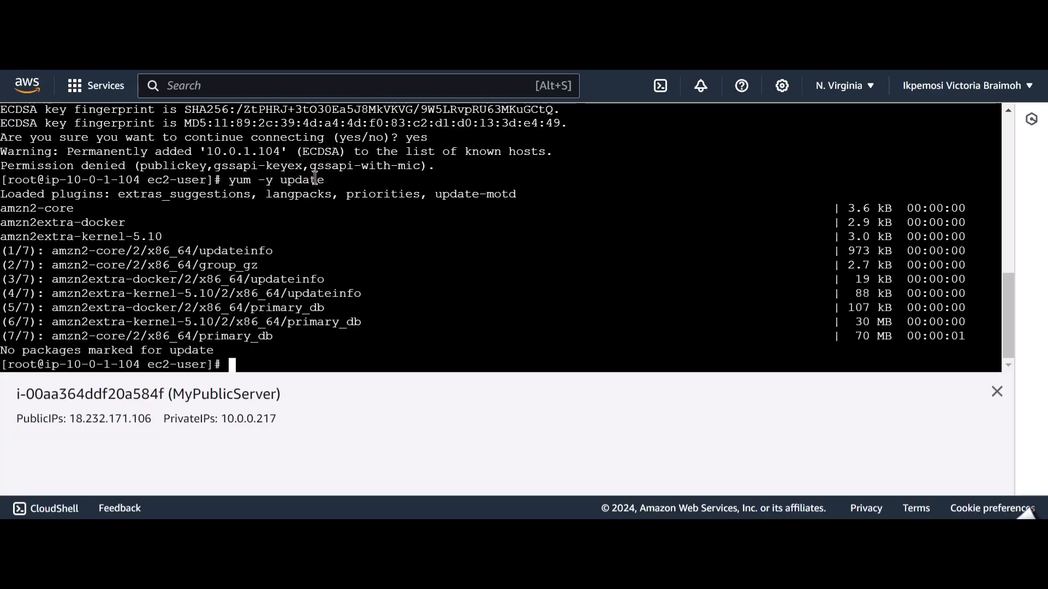
pyautogui.moveTo(340, 180)
pyautogui.mouseDown()
pyautogui.moveTo(225, 180)
pyautogui.moveTo(328, 179)
pyautogui.mouseUp()
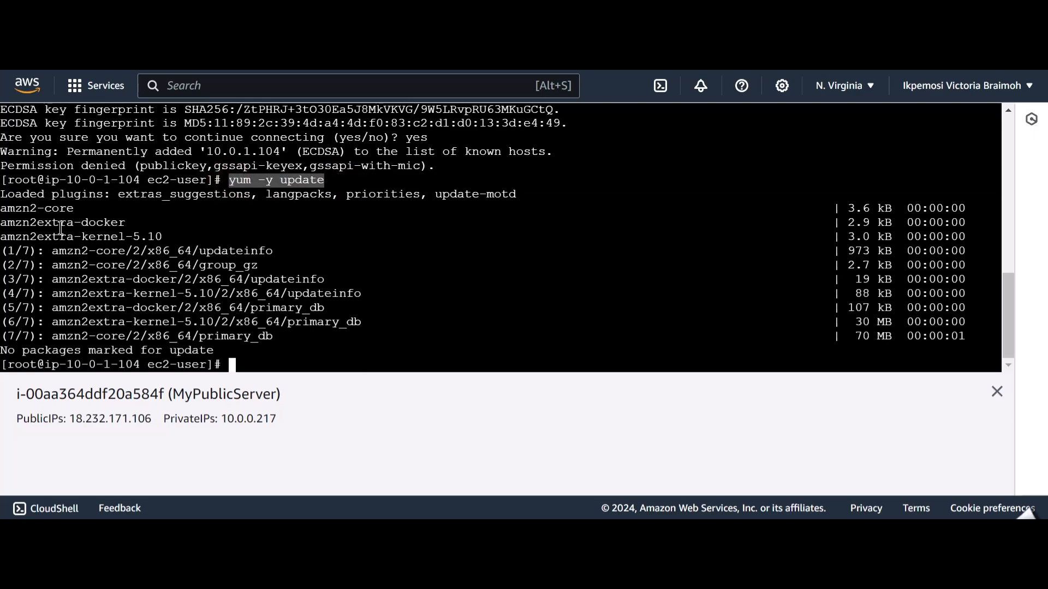
pyautogui.moveTo(60, 223); pyautogui.dragTo(287, 339)
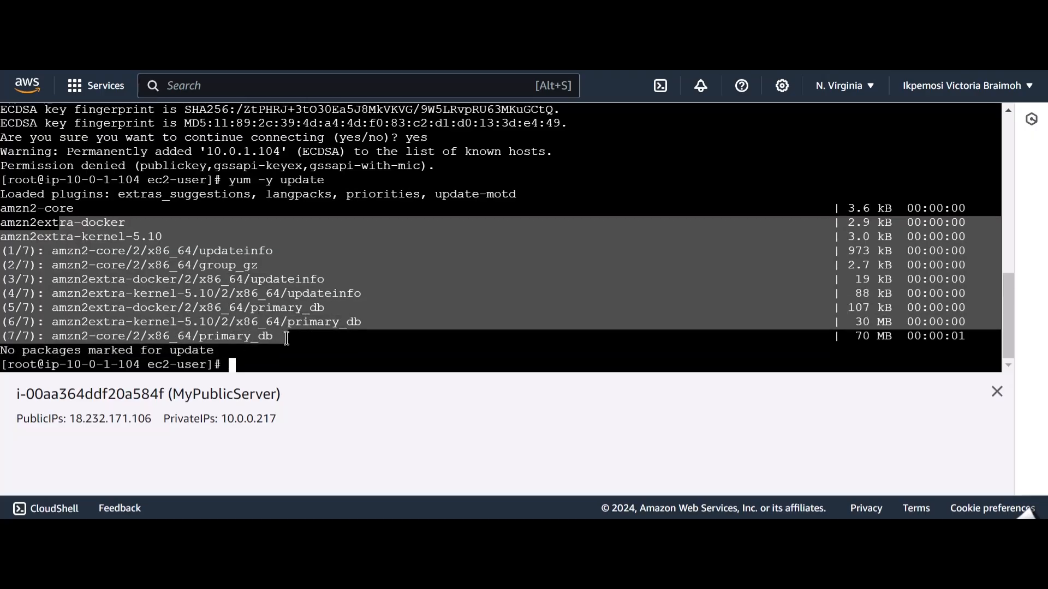
pyautogui.click(288, 350)
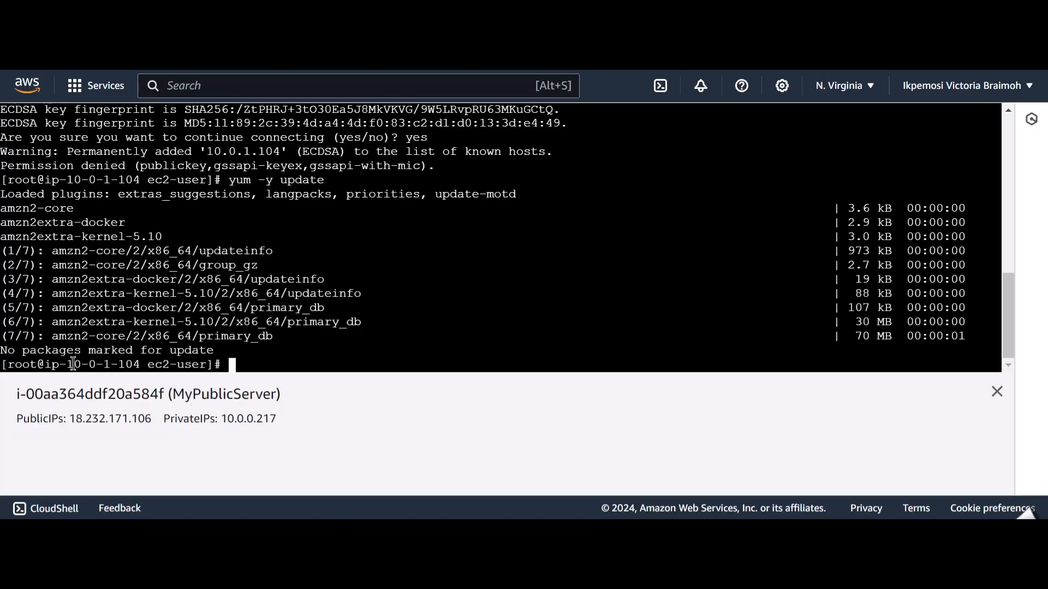
pyautogui.moveTo(45, 364); pyautogui.dragTo(143, 365)
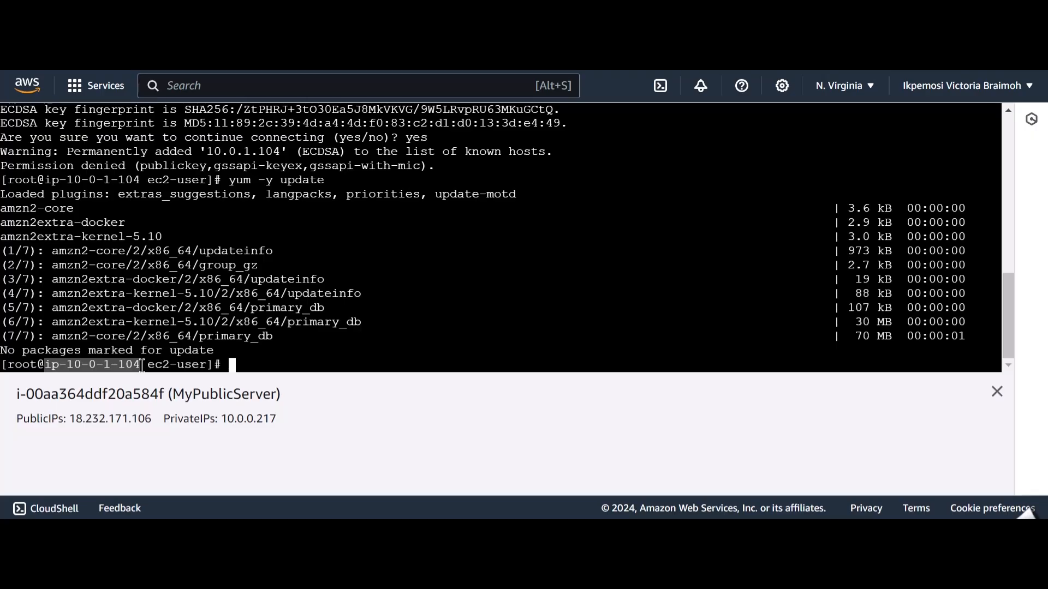
pyautogui.click(252, 360)
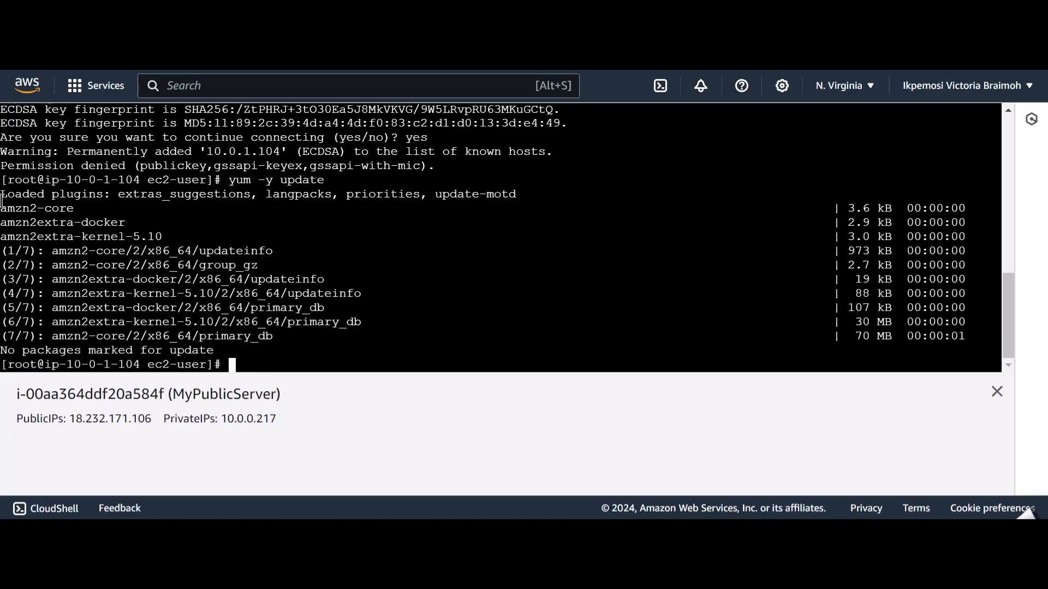
pyautogui.moveTo(3, 196); pyautogui.dragTo(254, 364)
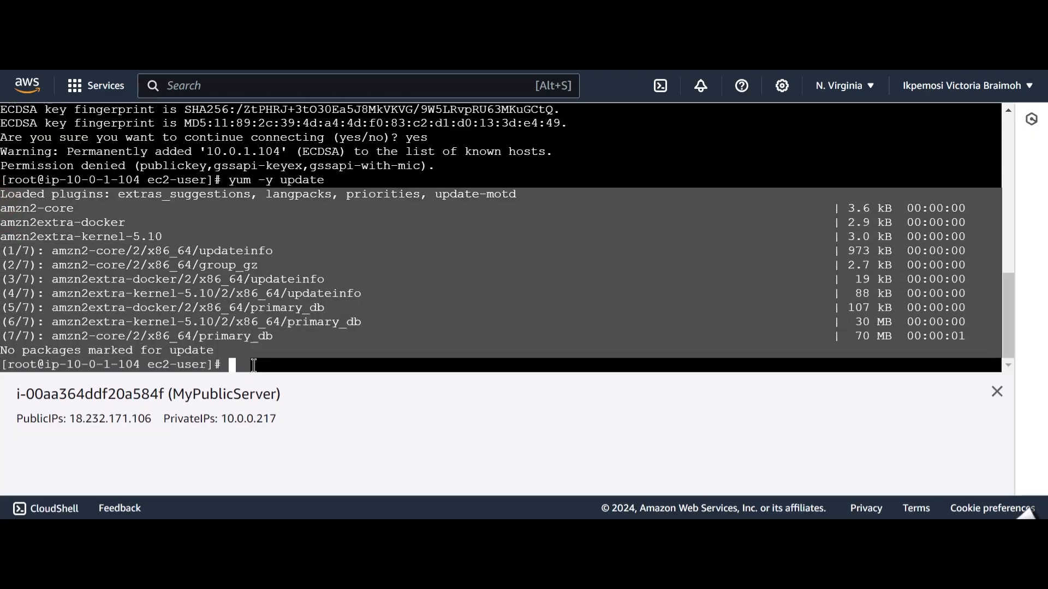
pyautogui.click(276, 364)
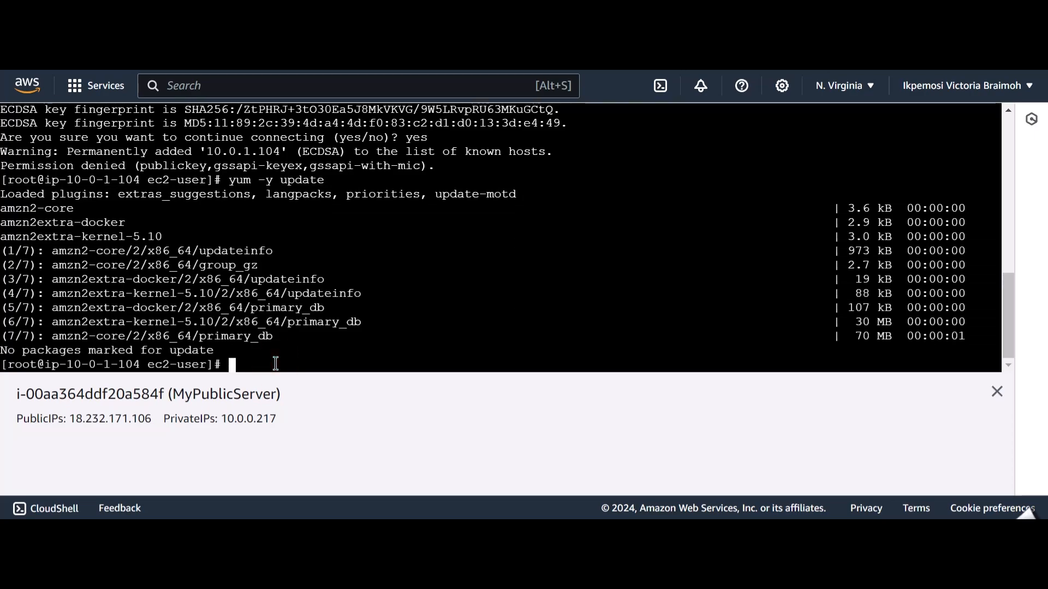